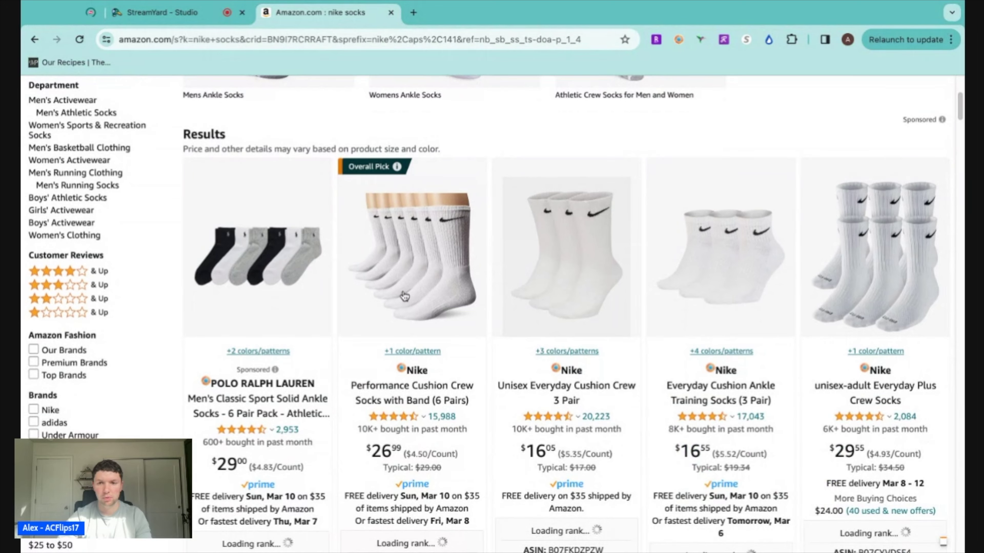
Step: Open the Nike Performance Cushion Crew Socks with Band (6 Pairs) listing and check the FBA sellers among its SellerAmp offers
{"action": "left_click", "coordinate": [419, 284]}
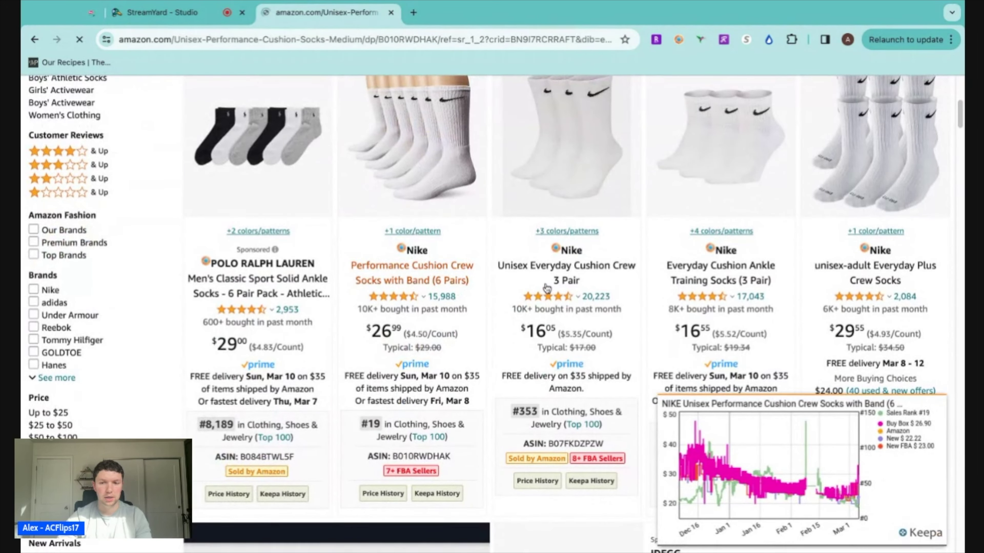
{"action": "scroll", "coordinate": [571, 304], "scroll_direction": "down", "scroll_amount": 2}
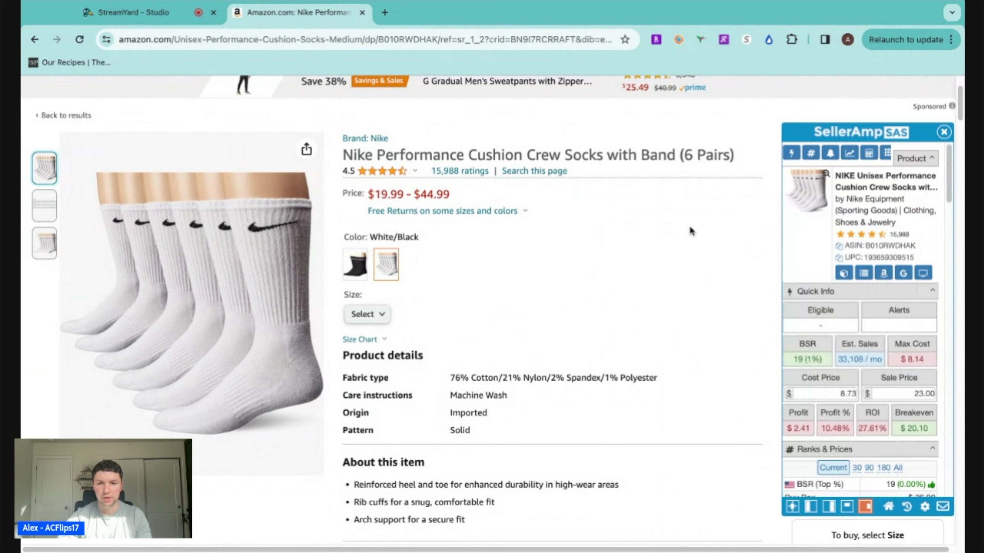
{"action": "scroll", "coordinate": [872, 266], "scroll_direction": "down", "scroll_amount": 15}
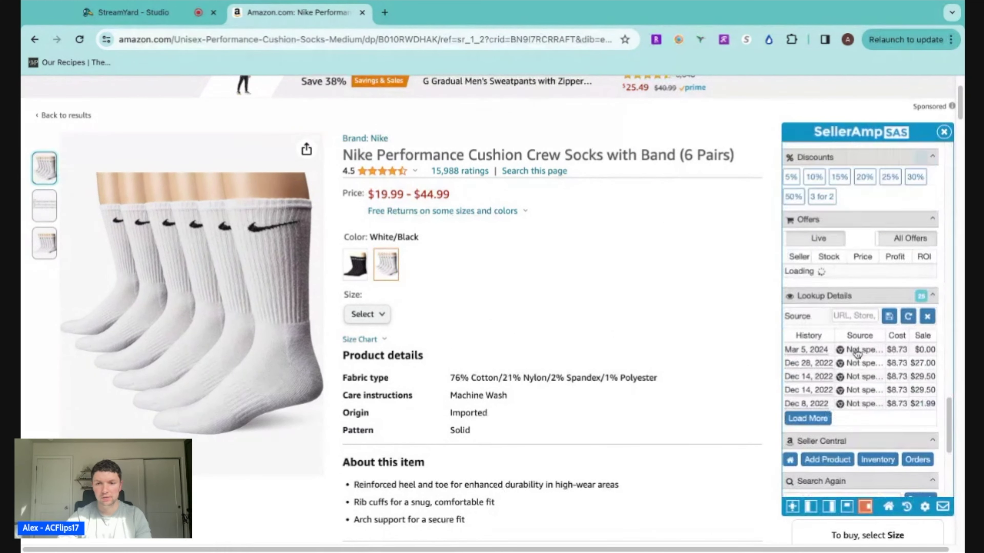
{"action": "scroll", "coordinate": [854, 364], "scroll_direction": "down", "scroll_amount": 5}
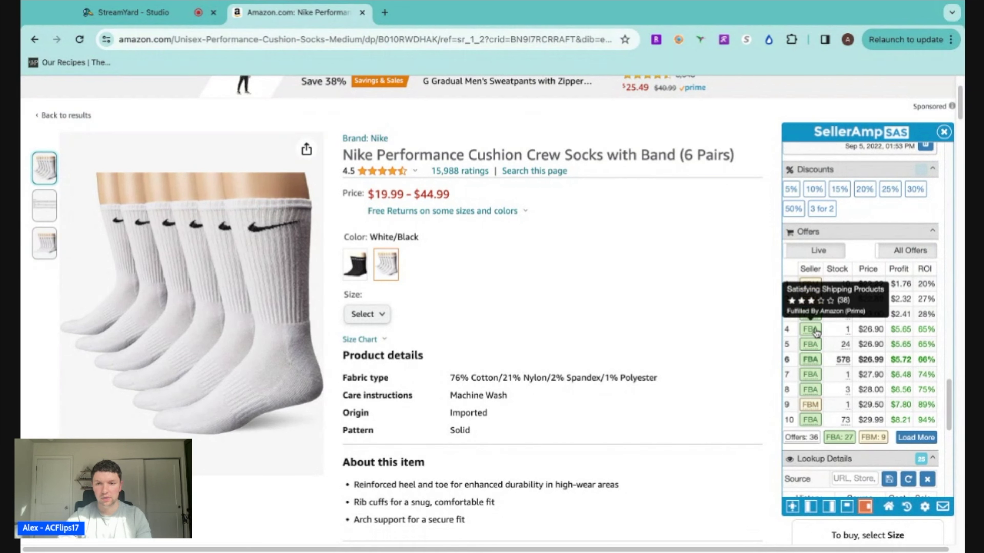
{"action": "mouse_move", "coordinate": [812, 348]}
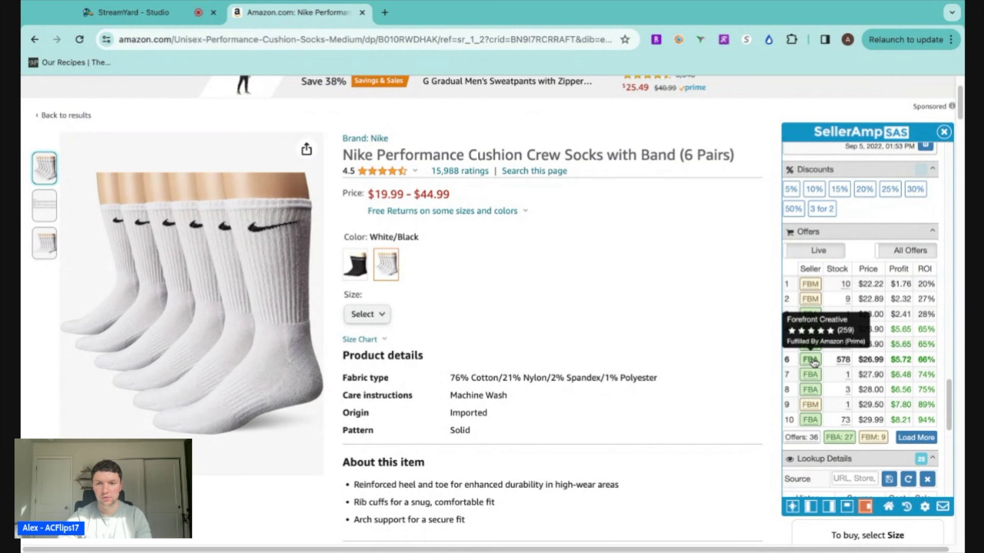
{"action": "mouse_move", "coordinate": [813, 378]}
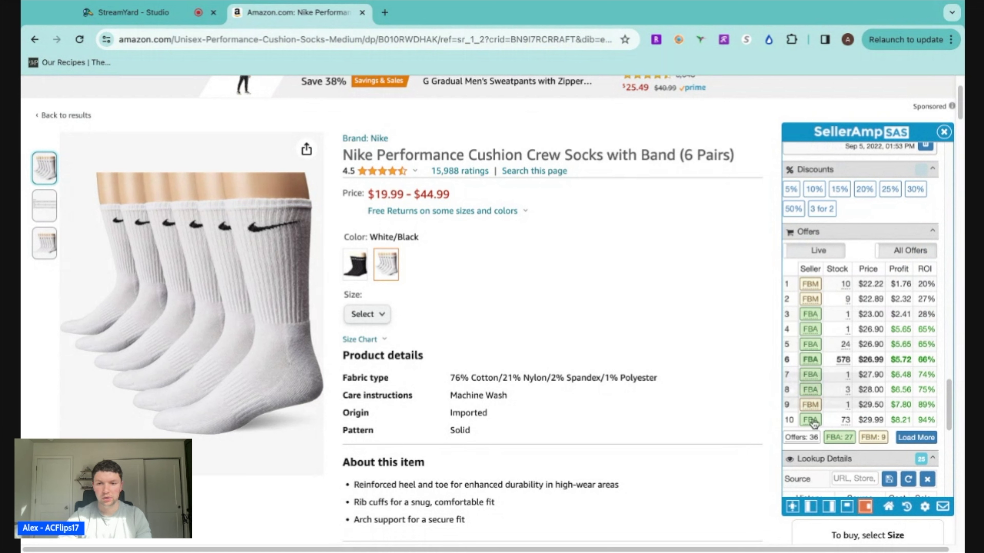
Step: Open the storefront of the FBA seller behind the tenth offer and review its top brands and listed products
{"action": "left_click", "coordinate": [817, 419]}
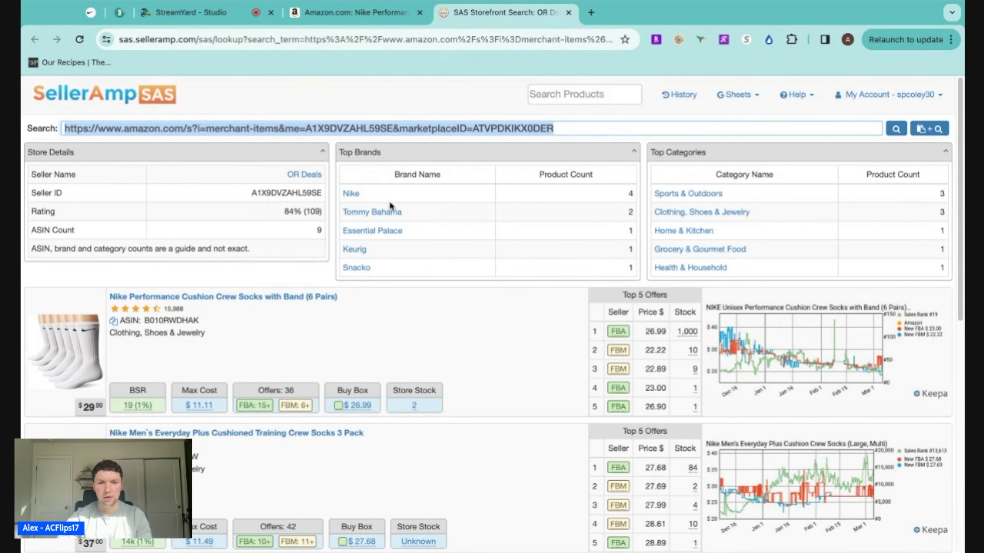
{"action": "scroll", "coordinate": [348, 271], "scroll_direction": "down", "scroll_amount": 2}
{"action": "scroll", "coordinate": [349, 317], "scroll_direction": "up", "scroll_amount": 2}
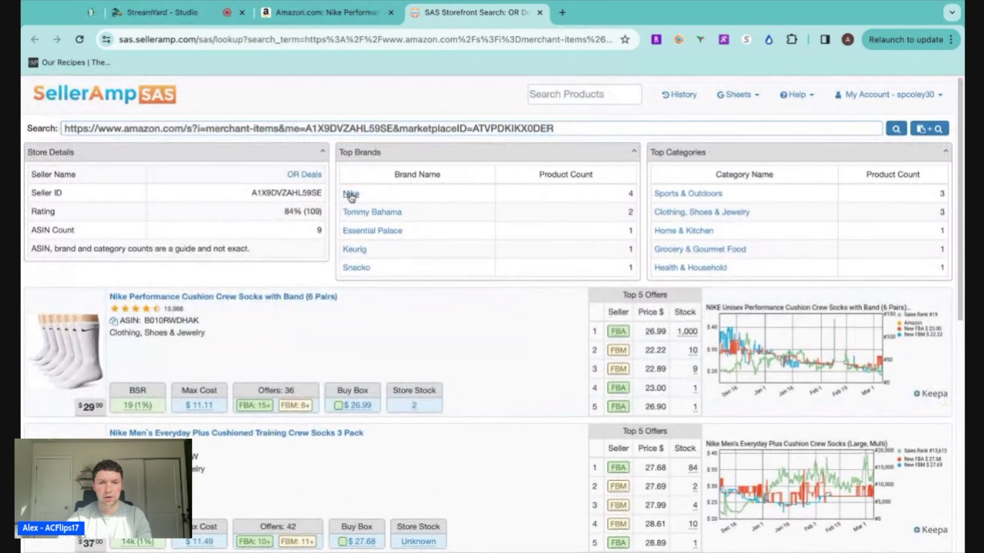
{"action": "scroll", "coordinate": [450, 274], "scroll_direction": "down", "scroll_amount": 7}
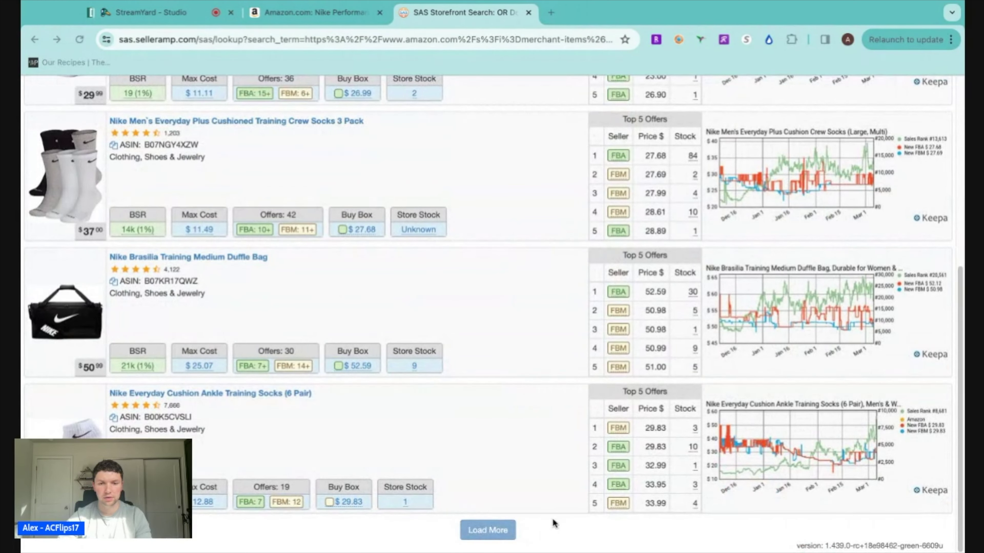
{"action": "left_click", "coordinate": [554, 523]}
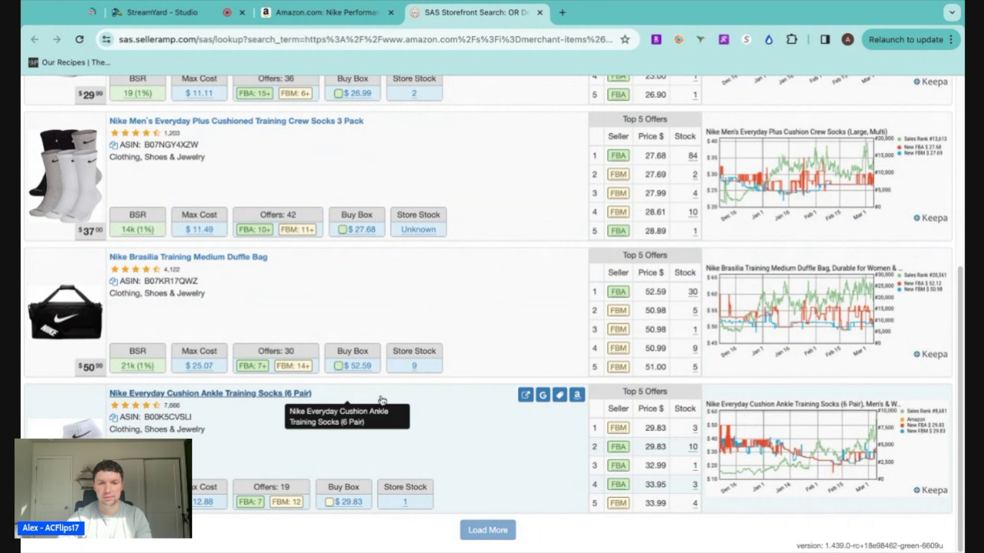
{"action": "scroll", "coordinate": [327, 322], "scroll_direction": "up", "scroll_amount": 8}
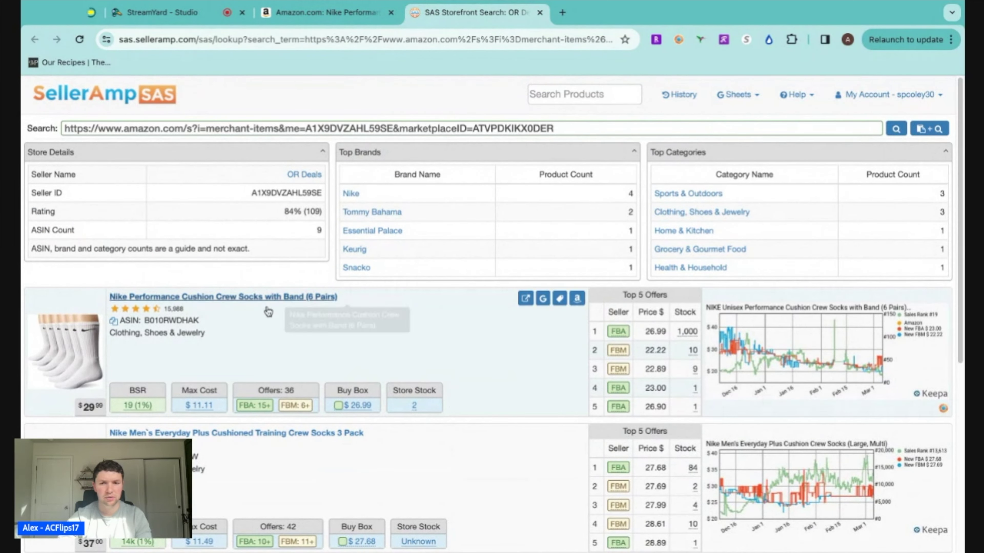
{"action": "scroll", "coordinate": [351, 286], "scroll_direction": "down", "scroll_amount": 8}
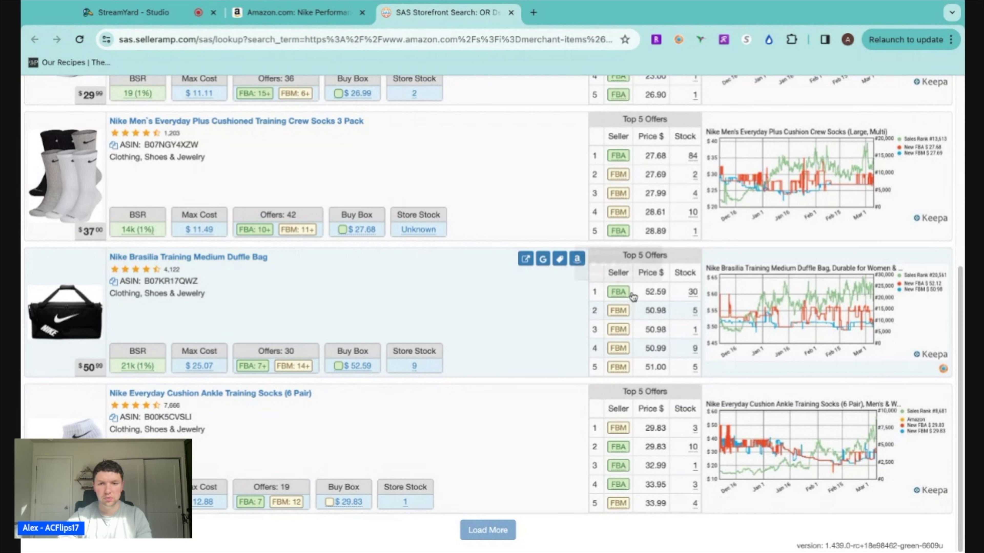
Step: Search Google for the storefront's Nike Brasilia Training Medium Duffle Bag and open the nike.com result in a new tab
{"action": "left_click", "coordinate": [542, 258]}
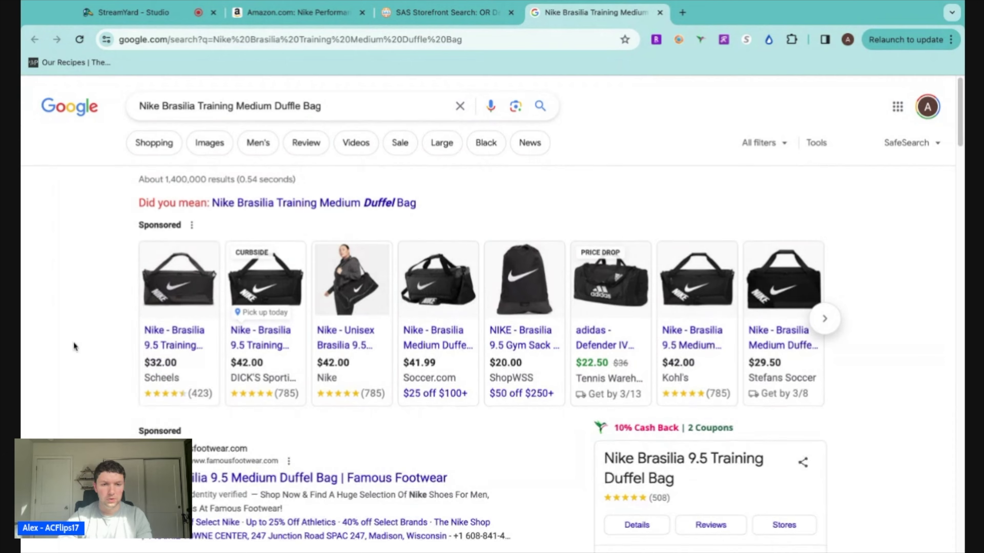
{"action": "scroll", "coordinate": [78, 339], "scroll_direction": "down", "scroll_amount": 5}
{"action": "scroll", "coordinate": [97, 326], "scroll_direction": "up", "scroll_amount": 5}
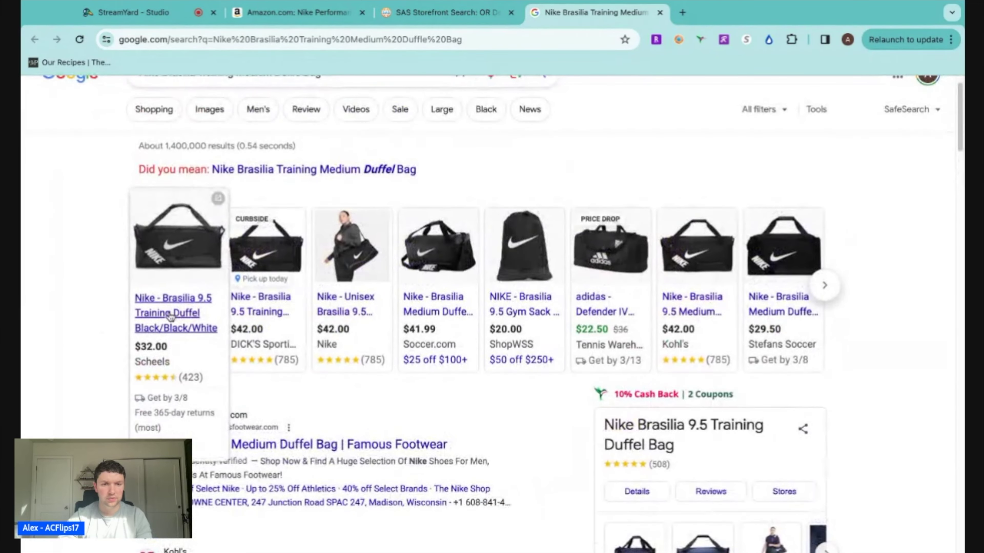
{"action": "scroll", "coordinate": [99, 316], "scroll_direction": "down", "scroll_amount": 5}
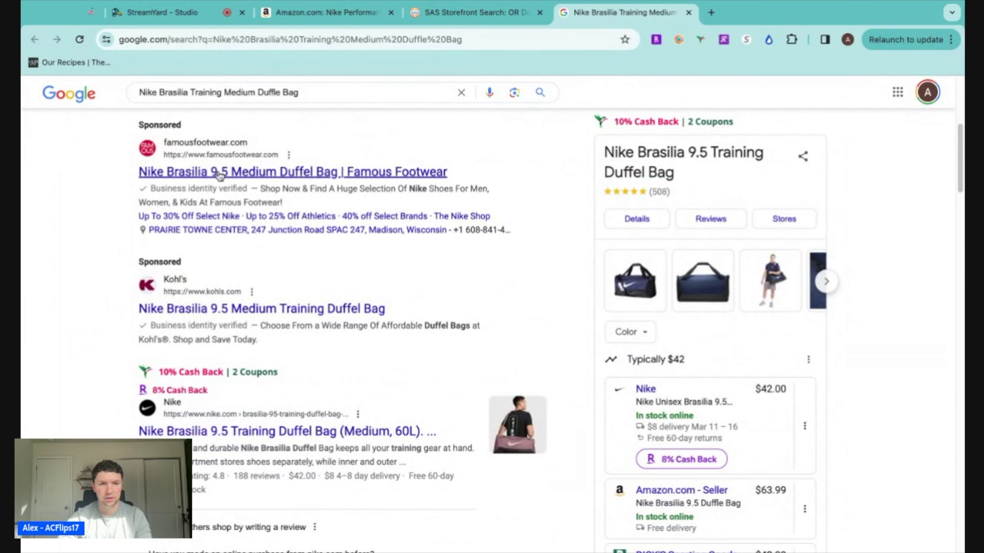
{"action": "scroll", "coordinate": [186, 396], "scroll_direction": "down", "scroll_amount": 2}
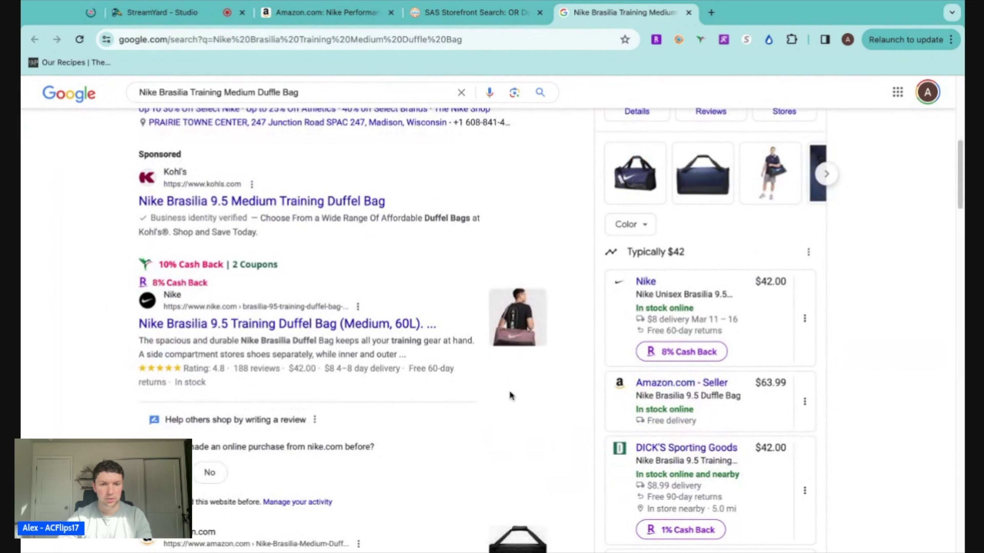
{"action": "triple_click", "coordinate": [259, 330]}
{"action": "left_click_drag", "start_coordinate": [259, 330], "coordinate": [683, 13]}
{"action": "left_click", "coordinate": [702, 15]}
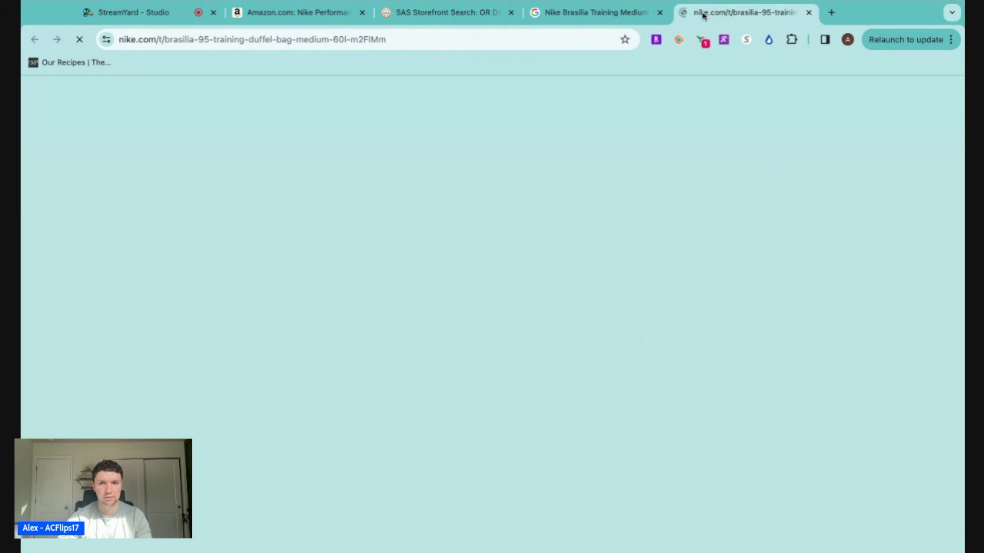
Step: Compare the duffel bag's storefront and Google entries with the Nike product page, and select the navy blue color there
{"action": "left_click", "coordinate": [426, 13]}
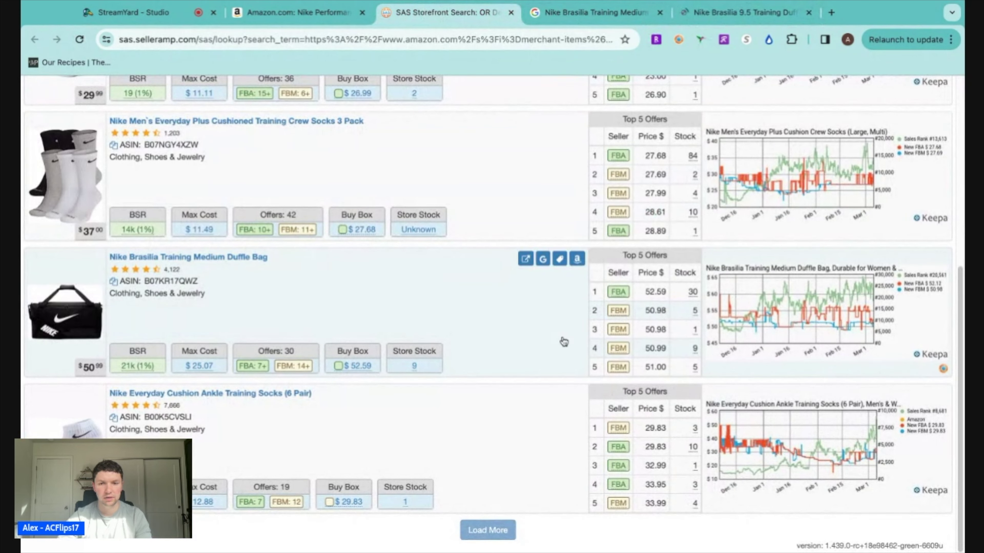
{"action": "left_click", "coordinate": [593, 12]}
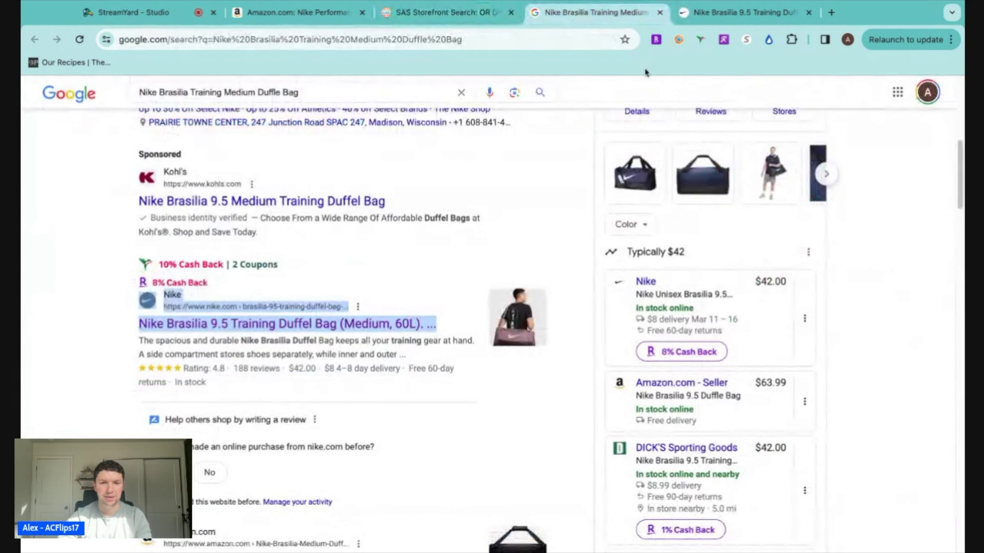
{"action": "left_click", "coordinate": [717, 13]}
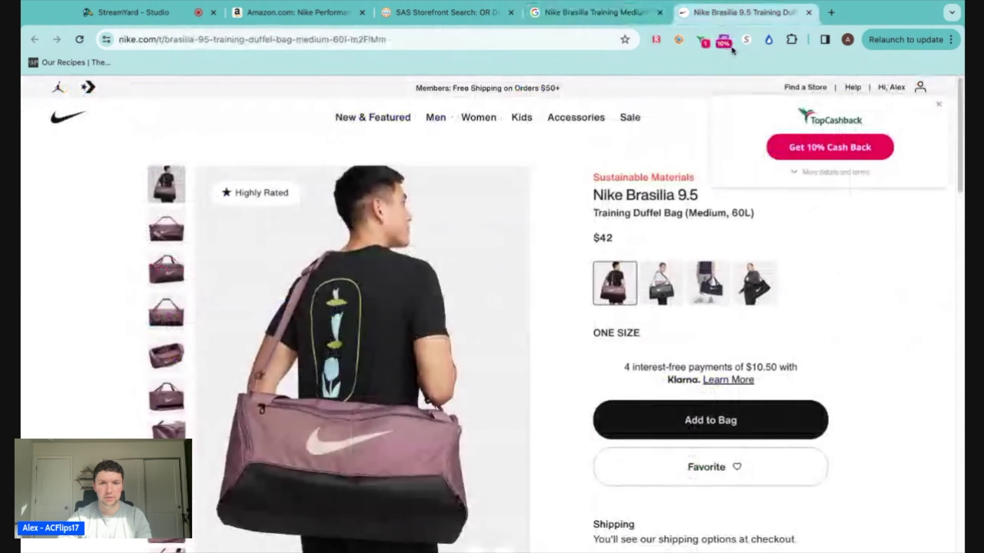
{"action": "left_click", "coordinate": [707, 283]}
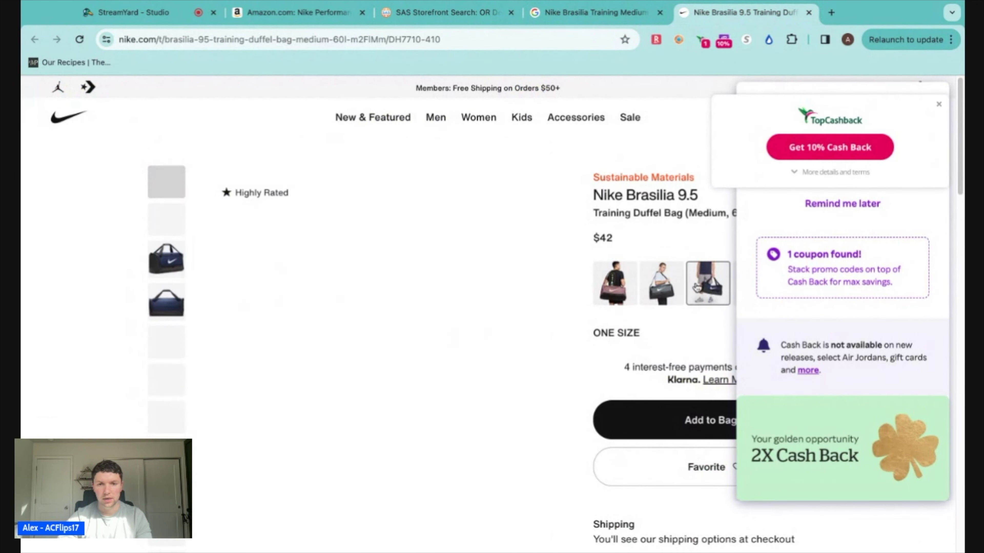
Step: Close the Nike product, Google search and OR Deals storefront pages to return to the Amazon socks listing
{"action": "left_click", "coordinate": [808, 12]}
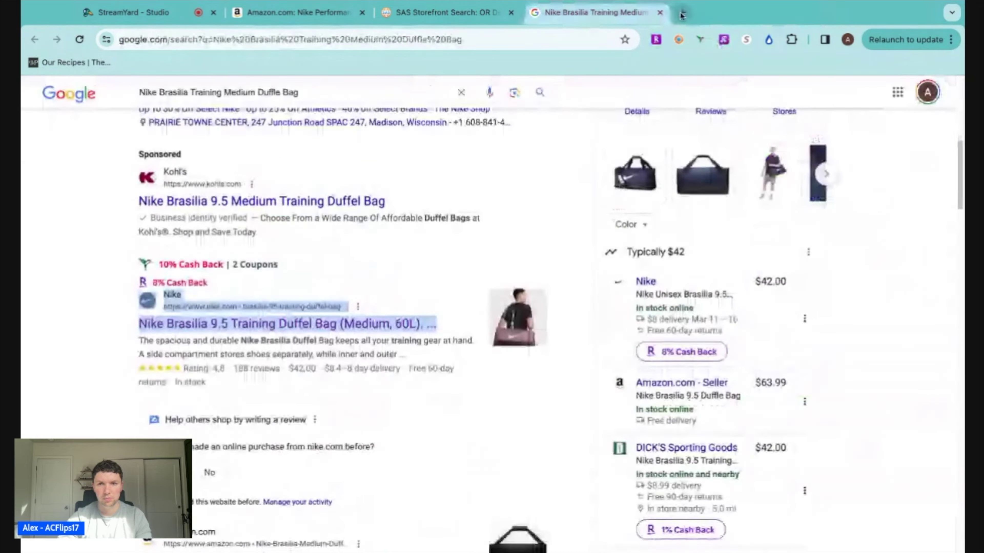
{"action": "left_click", "coordinate": [660, 12]}
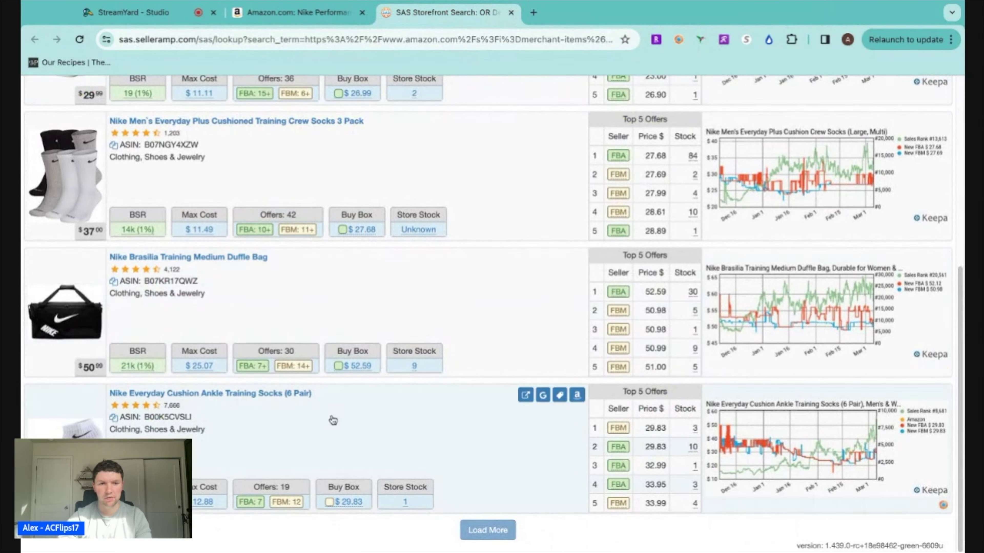
{"action": "scroll", "coordinate": [24, 329], "scroll_direction": "up", "scroll_amount": 8}
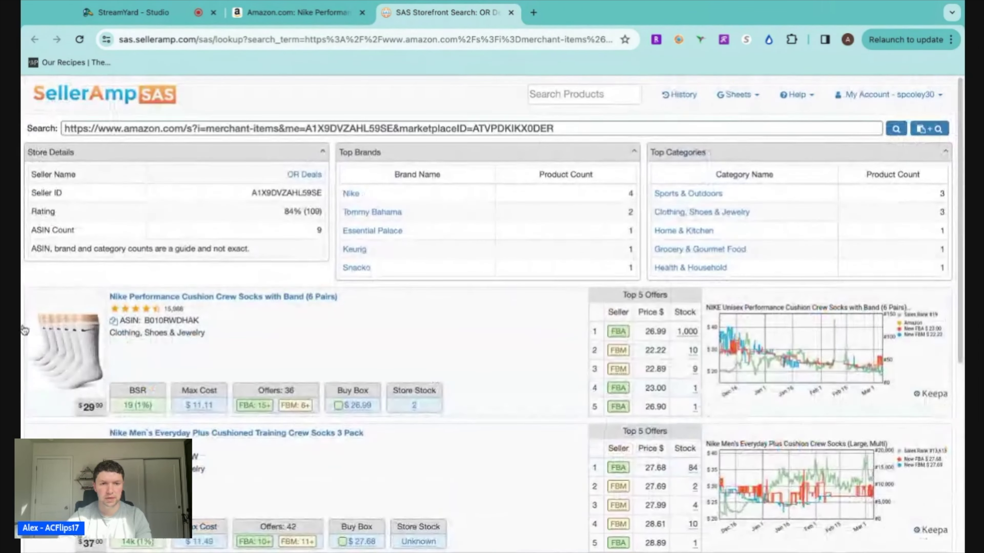
{"action": "left_click", "coordinate": [510, 13]}
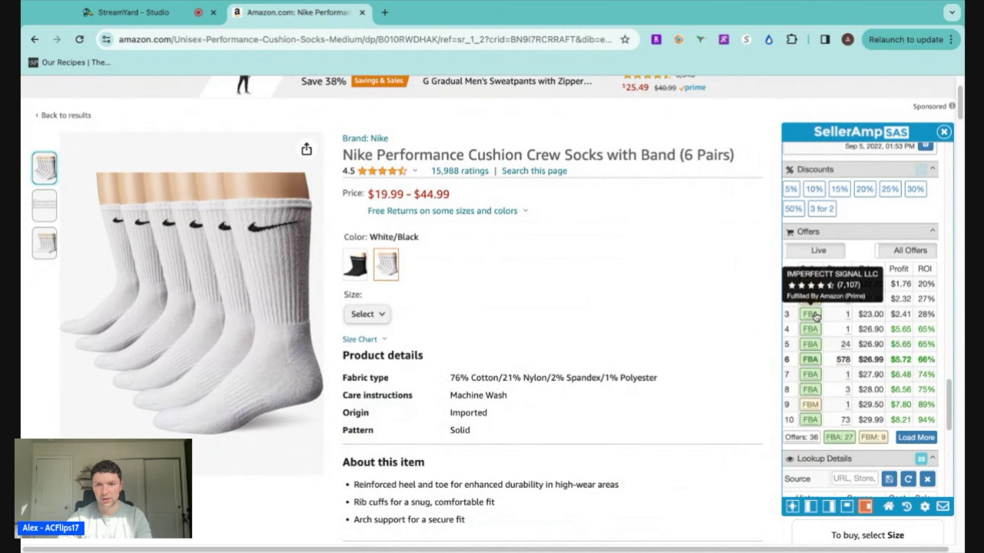
Step: Review the Satisfying Shipping Products storefront from the fourth offer, including its products filtered by the Nike brand
{"action": "left_click", "coordinate": [815, 331]}
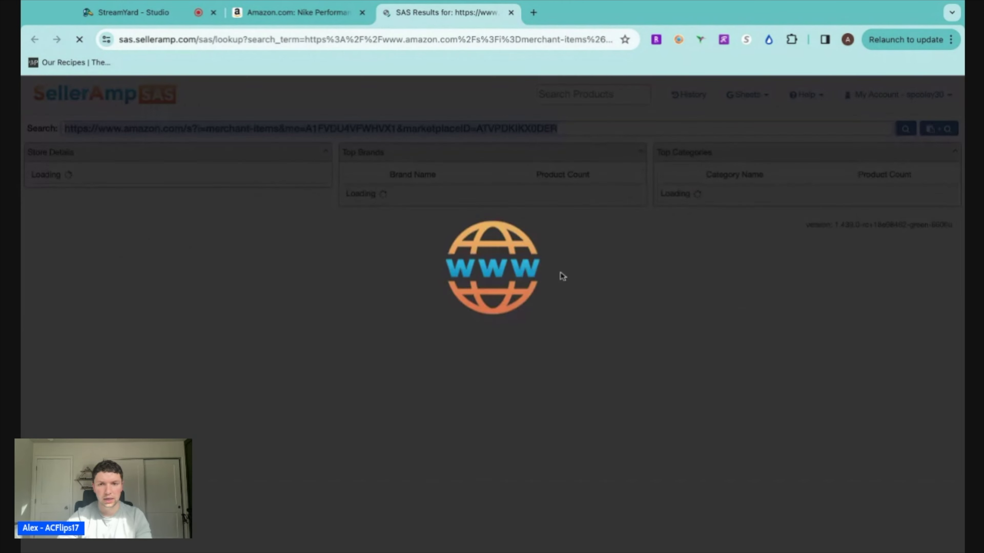
{"action": "scroll", "coordinate": [422, 256], "scroll_direction": "down", "scroll_amount": 6}
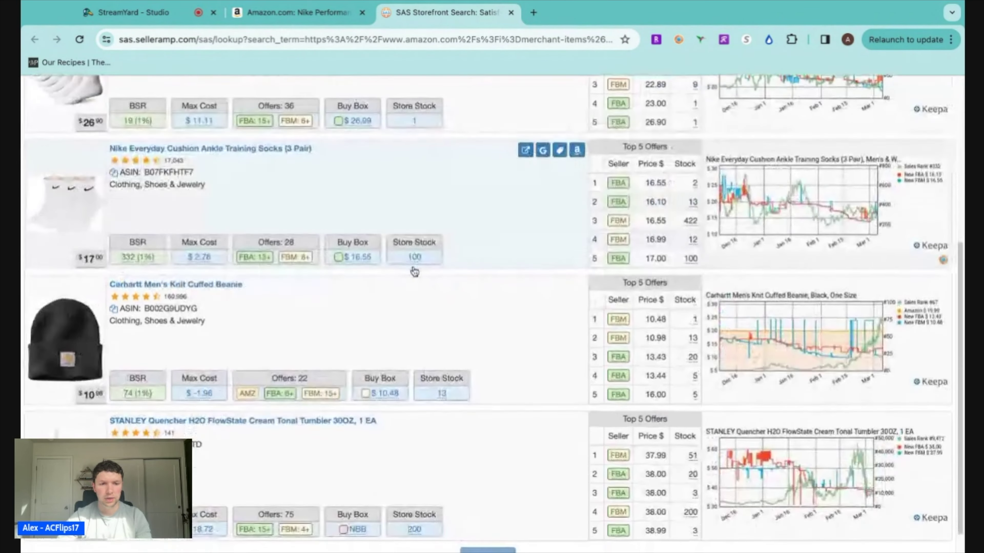
{"action": "scroll", "coordinate": [424, 265], "scroll_direction": "up", "scroll_amount": 3}
{"action": "scroll", "coordinate": [425, 265], "scroll_direction": "up", "scroll_amount": 4}
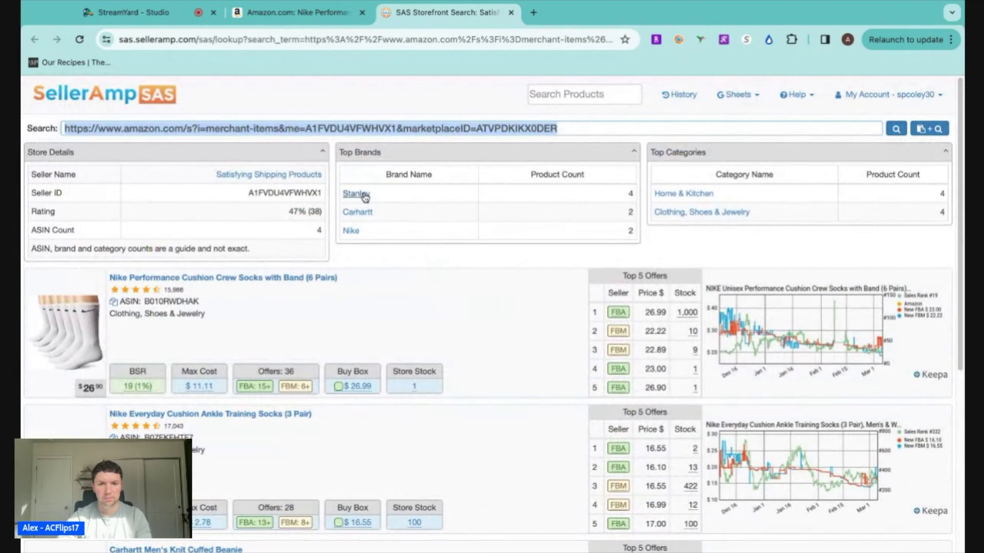
{"action": "left_click", "coordinate": [356, 231]}
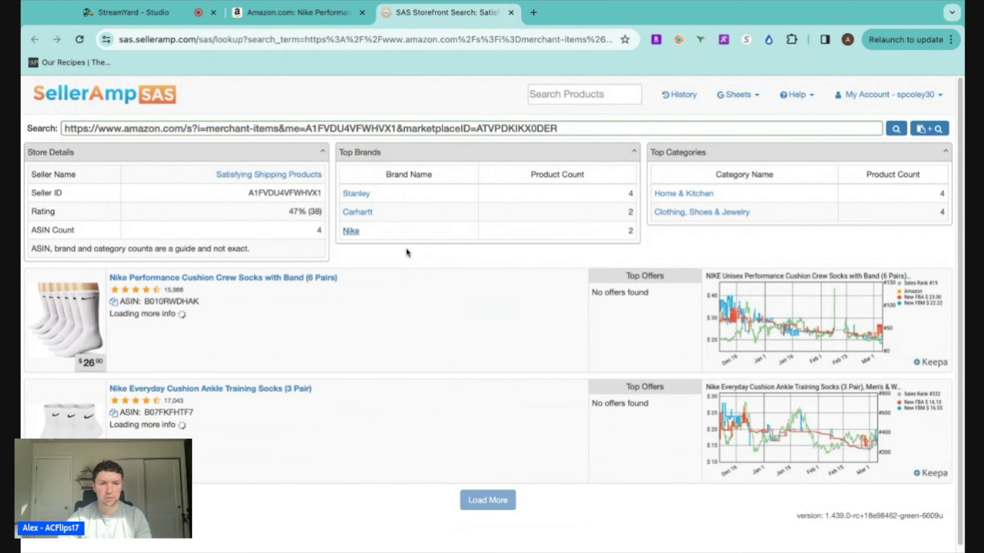
{"action": "left_click", "coordinate": [511, 12]}
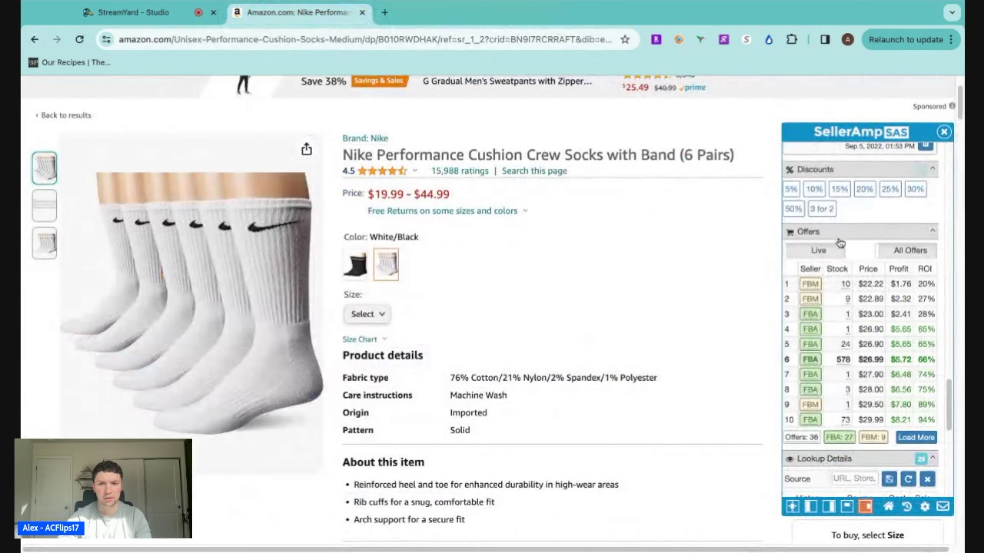
Step: Open the storefront of the FBA seller behind the fifth offer and review its Nike products
{"action": "left_click", "coordinate": [810, 346]}
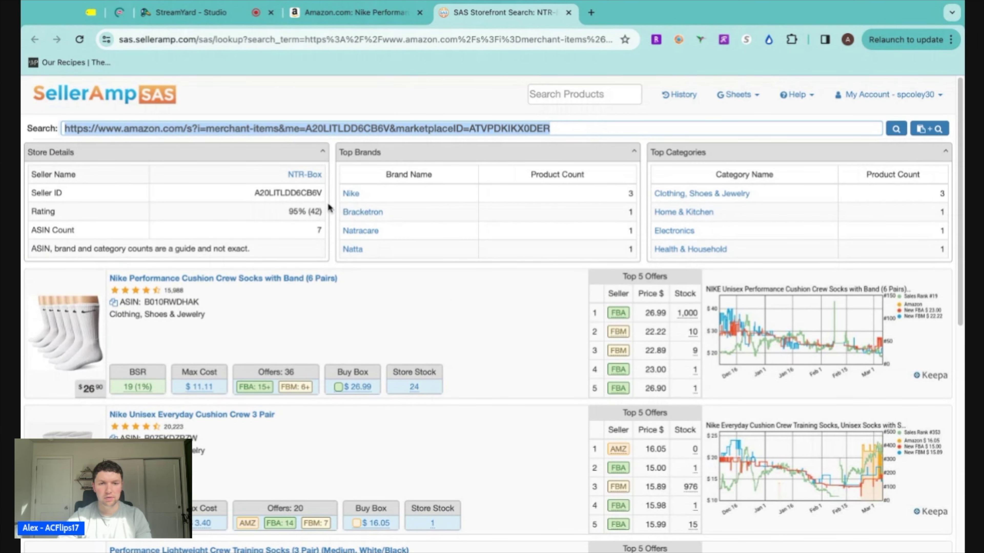
{"action": "left_click", "coordinate": [351, 194]}
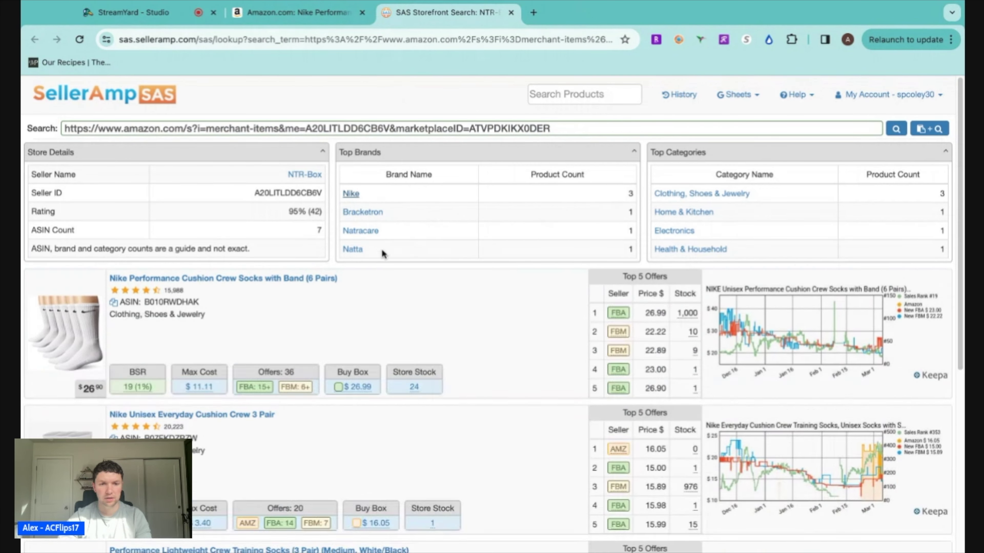
{"action": "scroll", "coordinate": [417, 252], "scroll_direction": "down", "scroll_amount": 8}
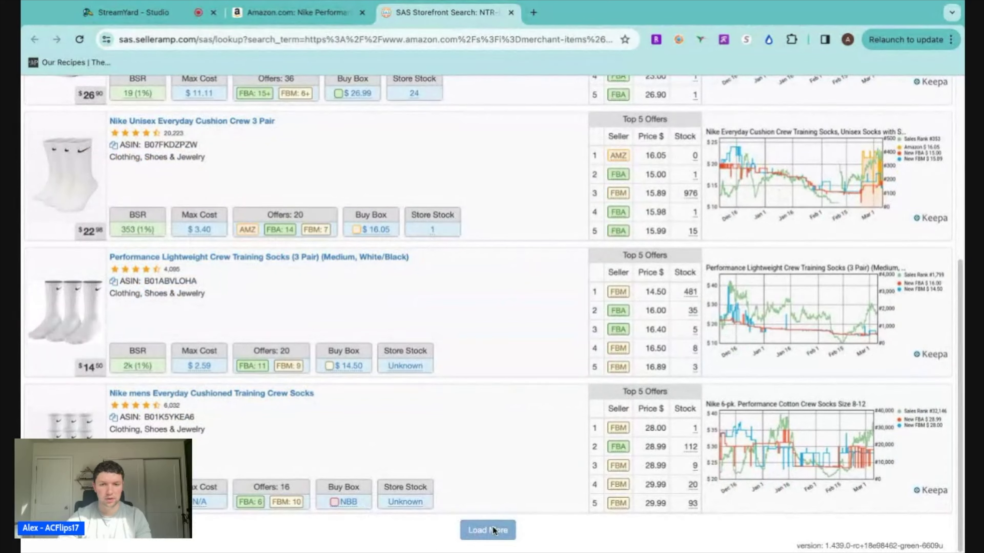
{"action": "left_click", "coordinate": [511, 12]}
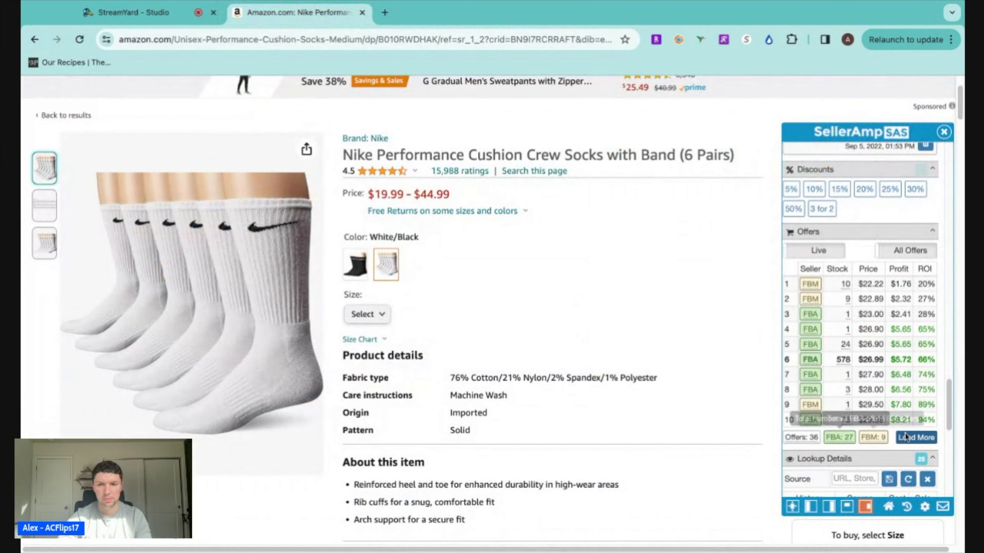
Step: Open the storefront of the FBA seller behind the sixth offer, Forefront Creative, and review its listed products
{"action": "mouse_move", "coordinate": [815, 379]}
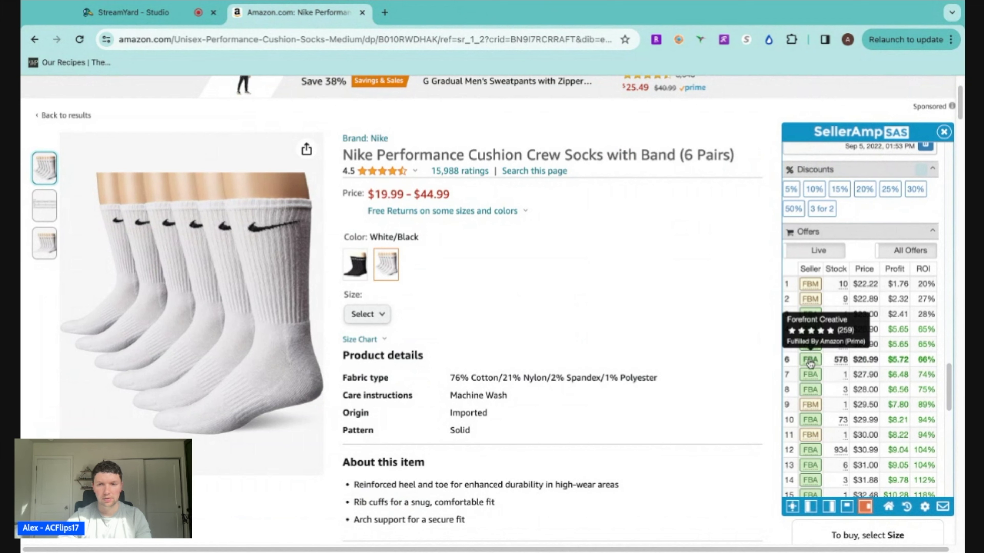
{"action": "left_click", "coordinate": [810, 363]}
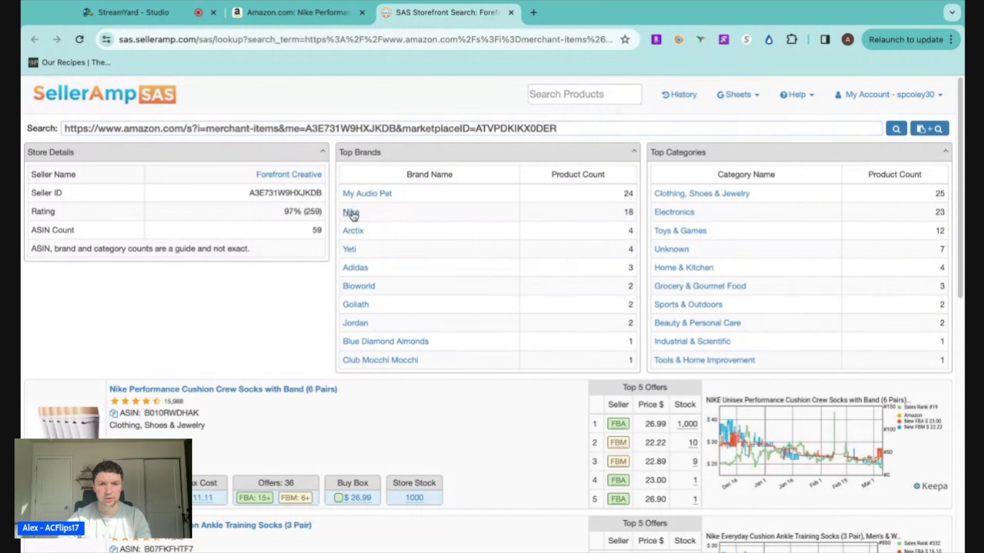
{"action": "scroll", "coordinate": [466, 286], "scroll_direction": "down", "scroll_amount": 5}
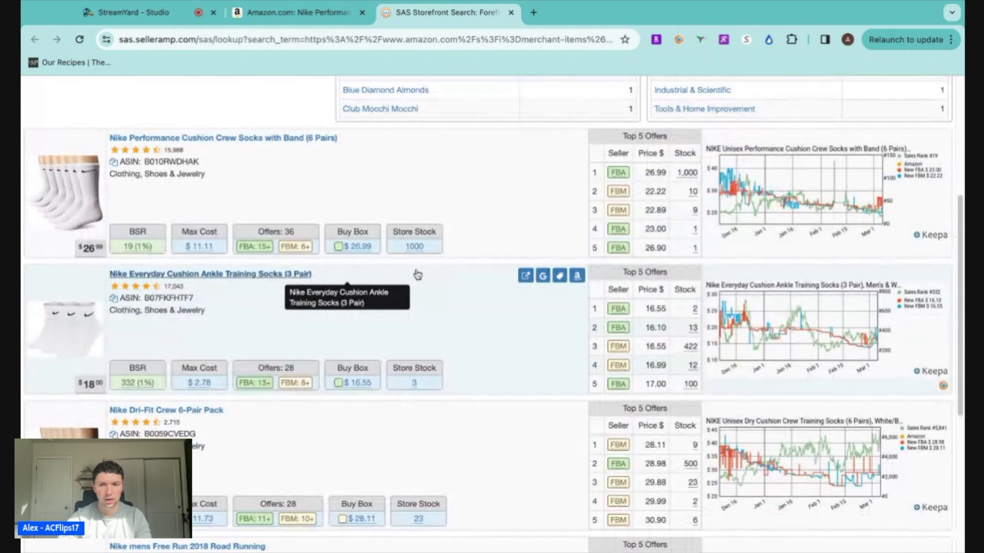
{"action": "scroll", "coordinate": [373, 288], "scroll_direction": "down", "scroll_amount": 6}
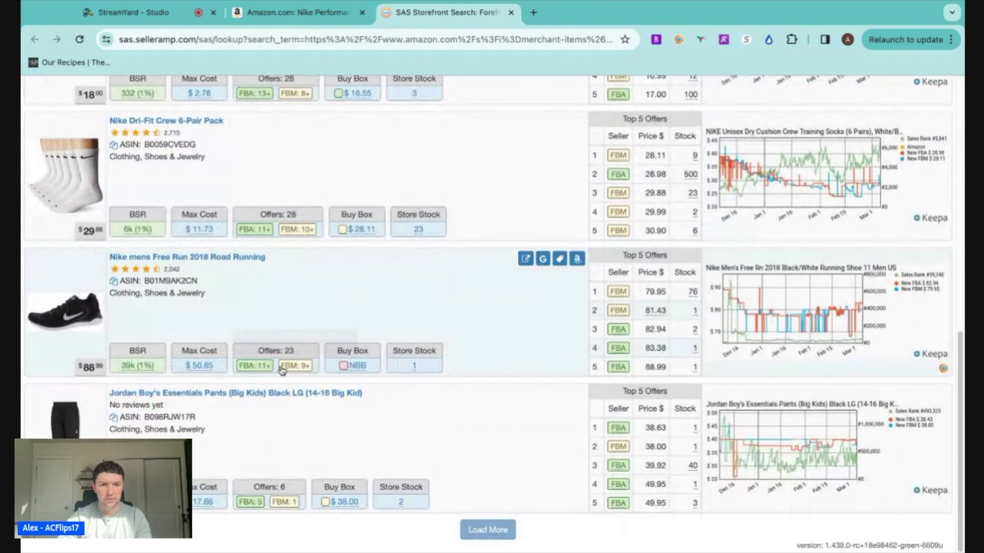
{"action": "scroll", "coordinate": [152, 325], "scroll_direction": "up", "scroll_amount": 3}
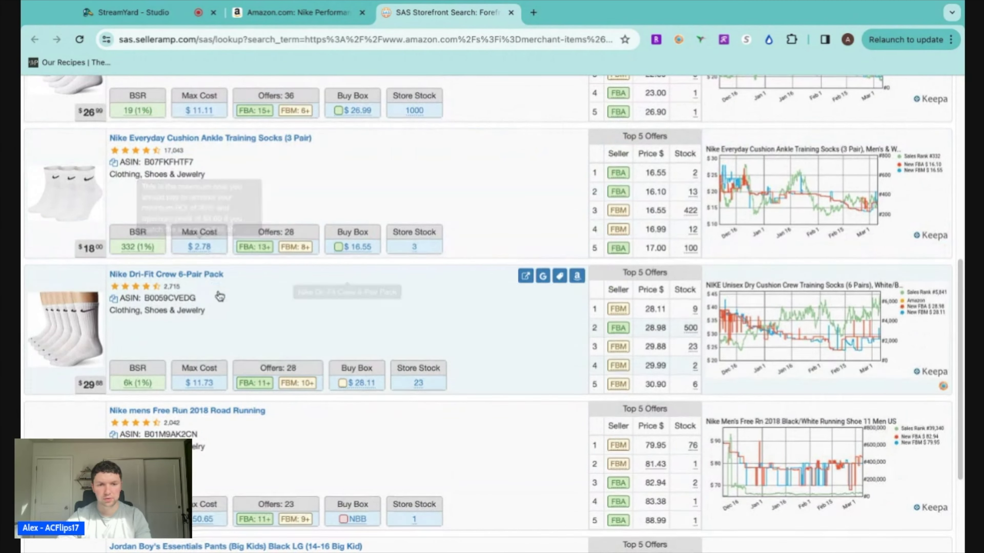
{"action": "scroll", "coordinate": [232, 286], "scroll_direction": "down", "scroll_amount": 3}
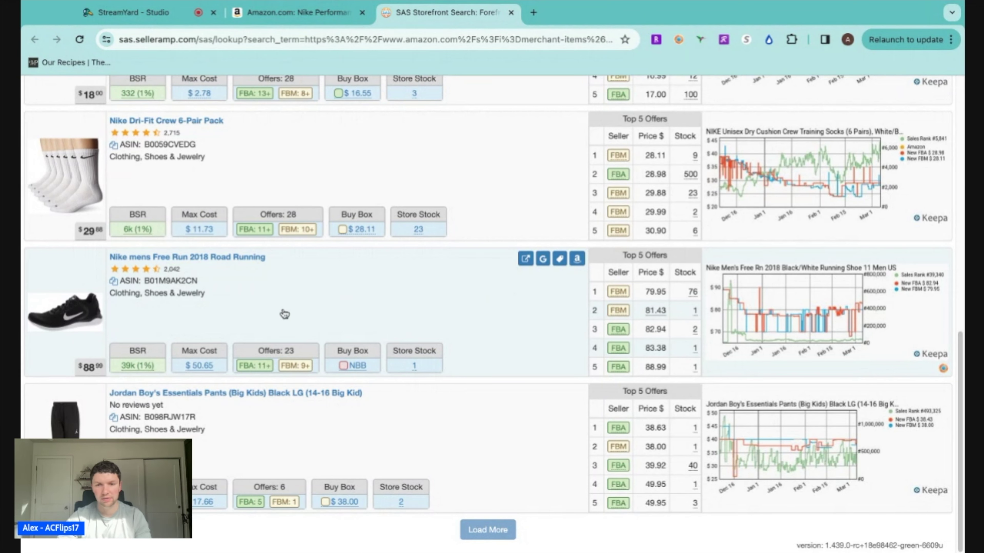
Step: Search Google for the storefront's Nike mens Free Run 2018 Road Running shoe and compare the sponsored results with the storefront entry
{"action": "mouse_move", "coordinate": [651, 316]}
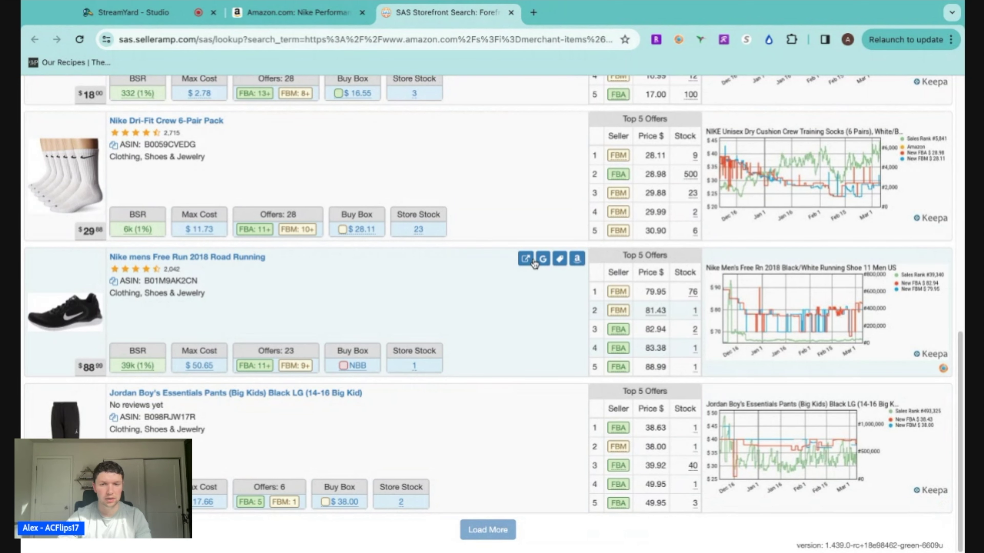
{"action": "left_click", "coordinate": [541, 260]}
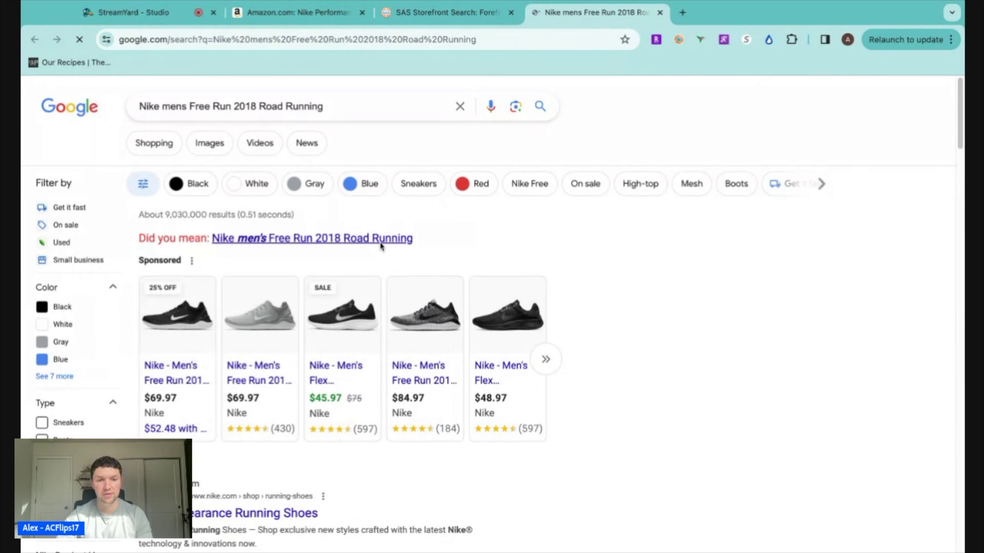
{"action": "left_click", "coordinate": [446, 12]}
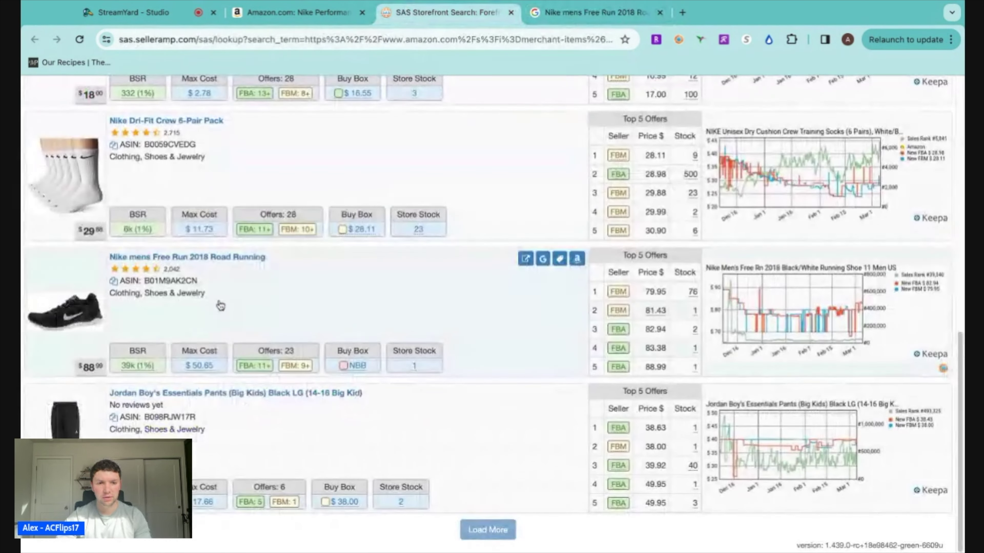
{"action": "left_click", "coordinate": [557, 12]}
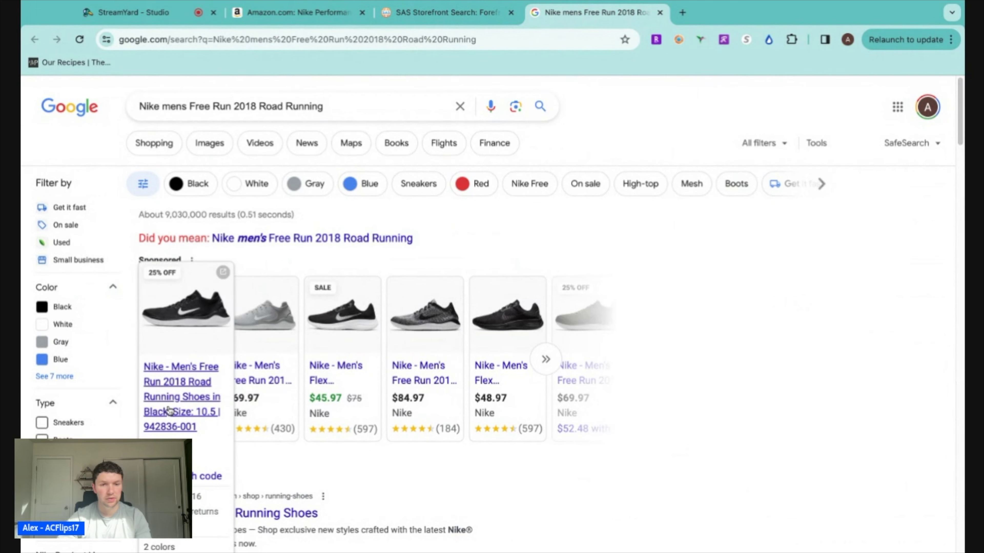
{"action": "mouse_move", "coordinate": [353, 376]}
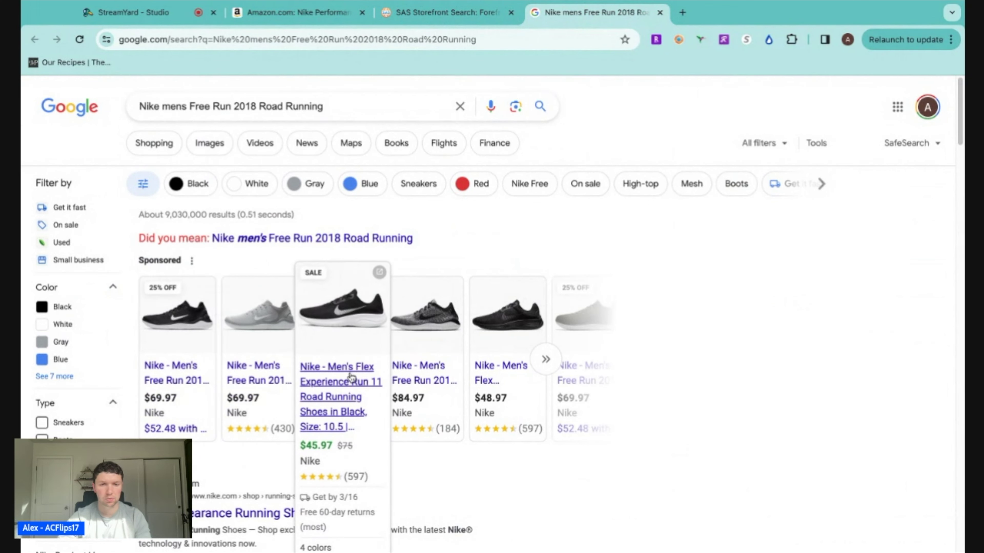
Step: Open the Free Run 2018 shoe's Amazon product page from the storefront and check it against the storefront's max cost
{"action": "left_click", "coordinate": [445, 12]}
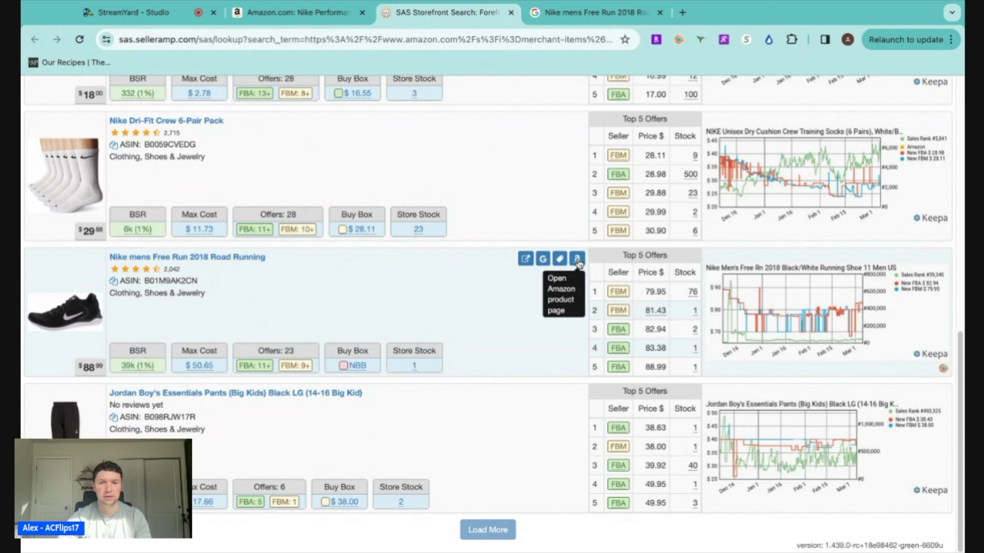
{"action": "left_click", "coordinate": [558, 266]}
{"action": "scroll", "coordinate": [611, 306], "scroll_direction": "down", "scroll_amount": 2}
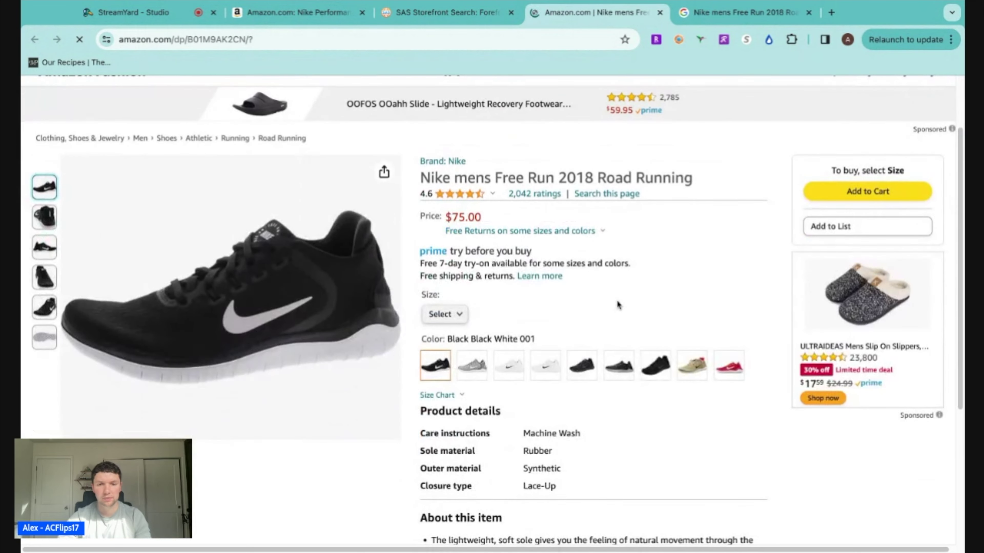
{"action": "left_click", "coordinate": [445, 12]}
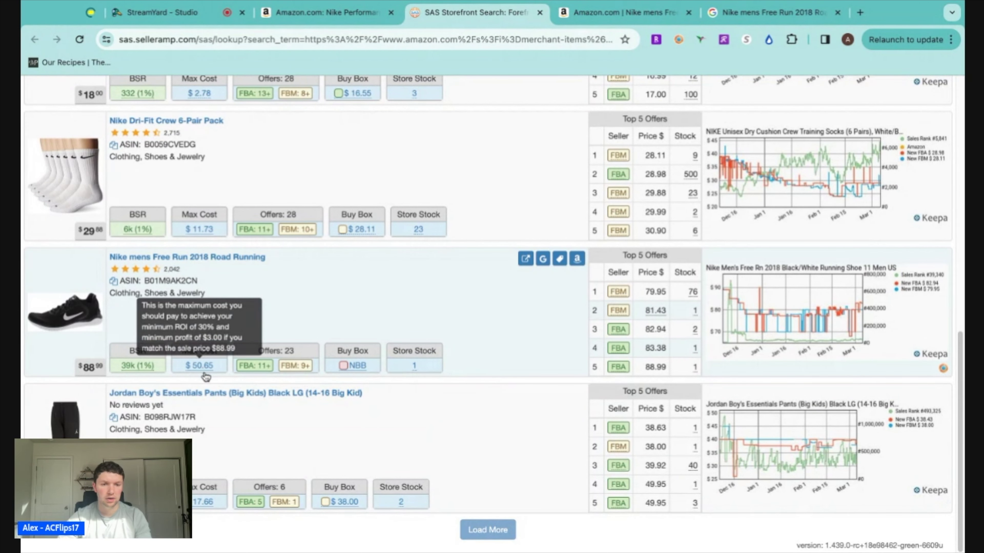
{"action": "left_click", "coordinate": [627, 18]}
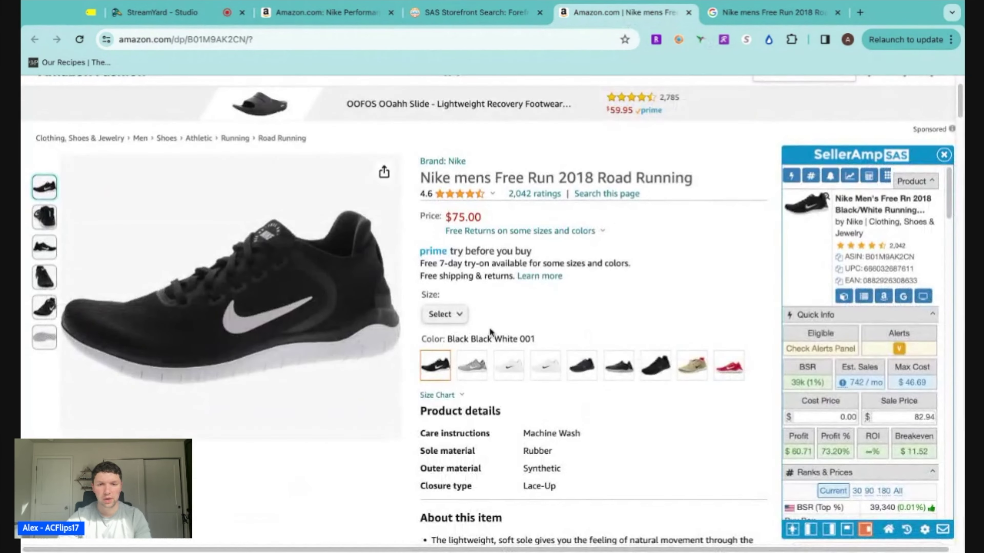
Step: Display the Keepa variations table on the Free Run 2018 Amazon listing
{"action": "scroll", "coordinate": [467, 336], "scroll_direction": "down", "scroll_amount": 10}
{"action": "left_click", "coordinate": [218, 167]}
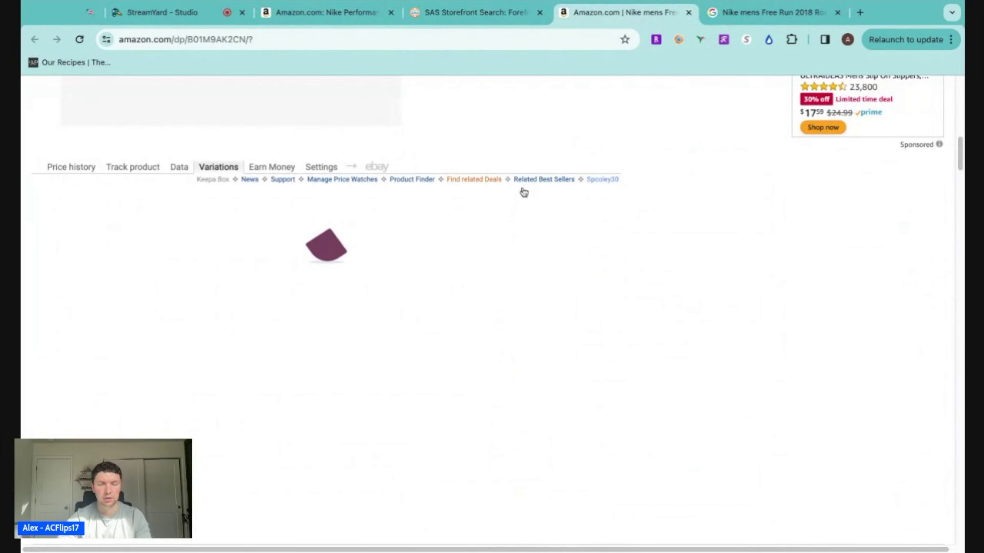
{"action": "scroll", "coordinate": [670, 224], "scroll_direction": "down", "scroll_amount": 1}
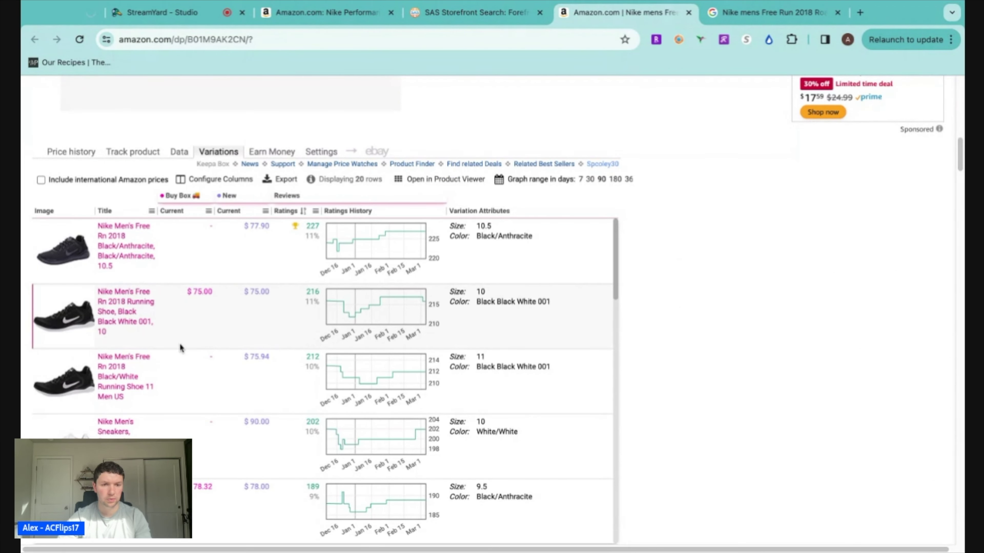
{"action": "scroll", "coordinate": [153, 318], "scroll_direction": "down", "scroll_amount": 1}
Step: Open the Nike Free Run 2018 product page from the Google results and check size availability in the dark green, gray and black colors
{"action": "left_click", "coordinate": [768, 12]}
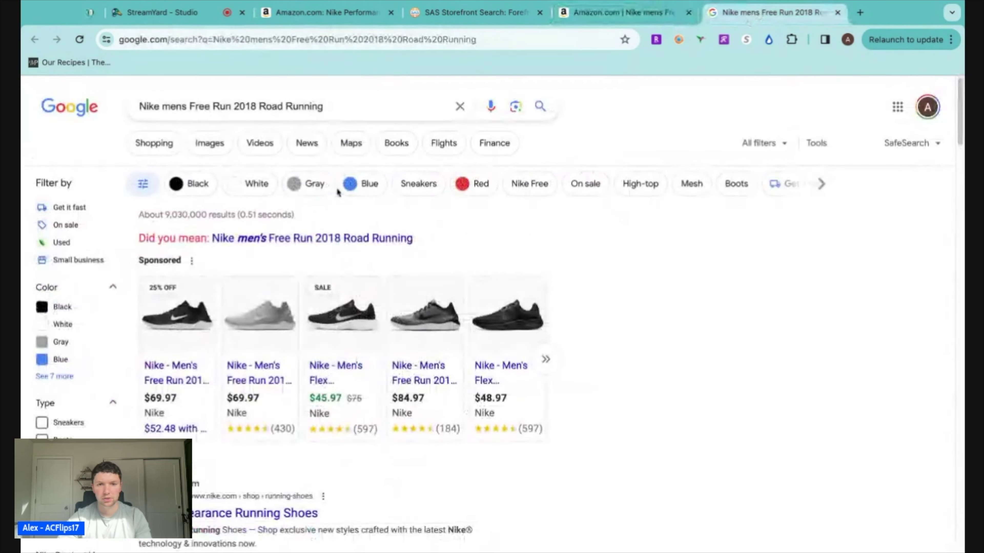
{"action": "left_click", "coordinate": [220, 316]}
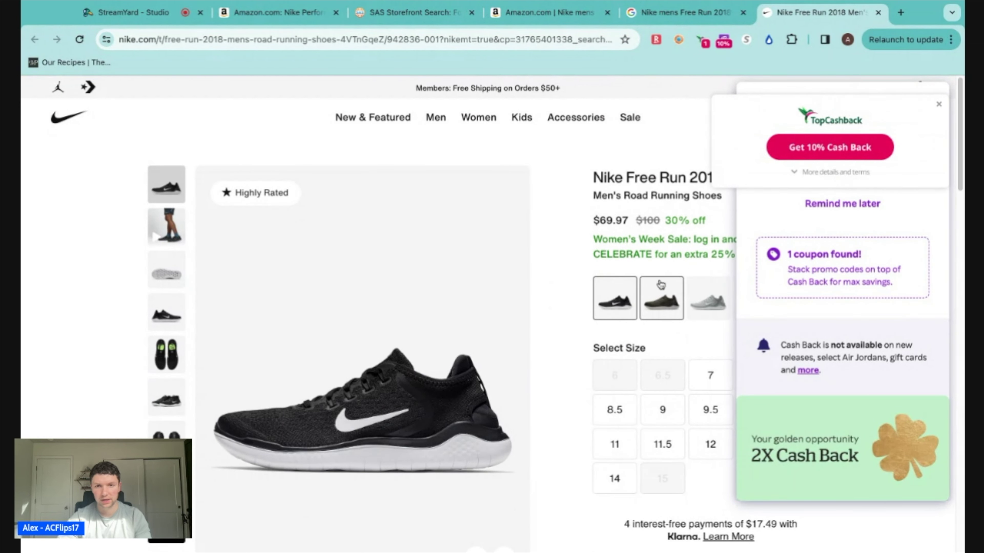
{"action": "left_click", "coordinate": [653, 299]}
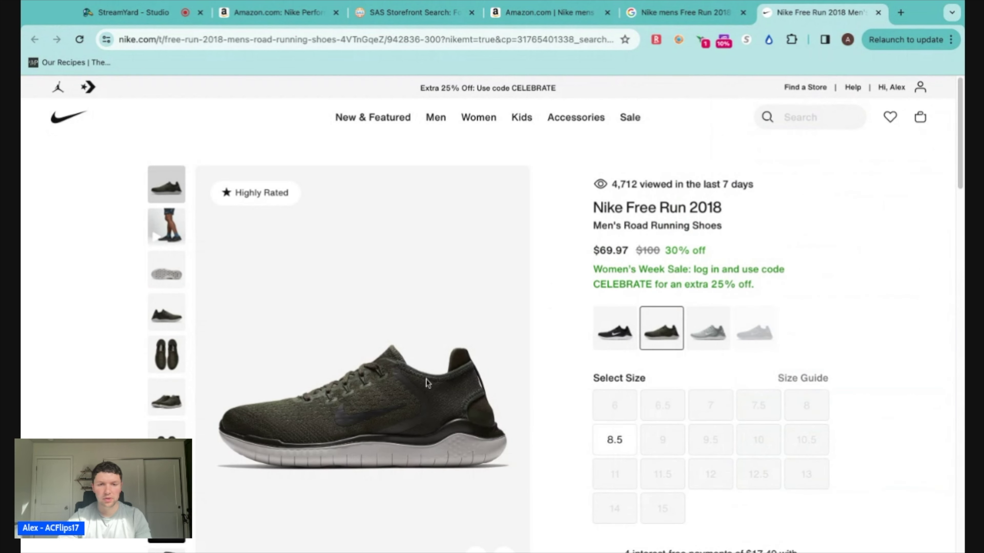
{"action": "scroll", "coordinate": [659, 340], "scroll_direction": "down", "scroll_amount": 5}
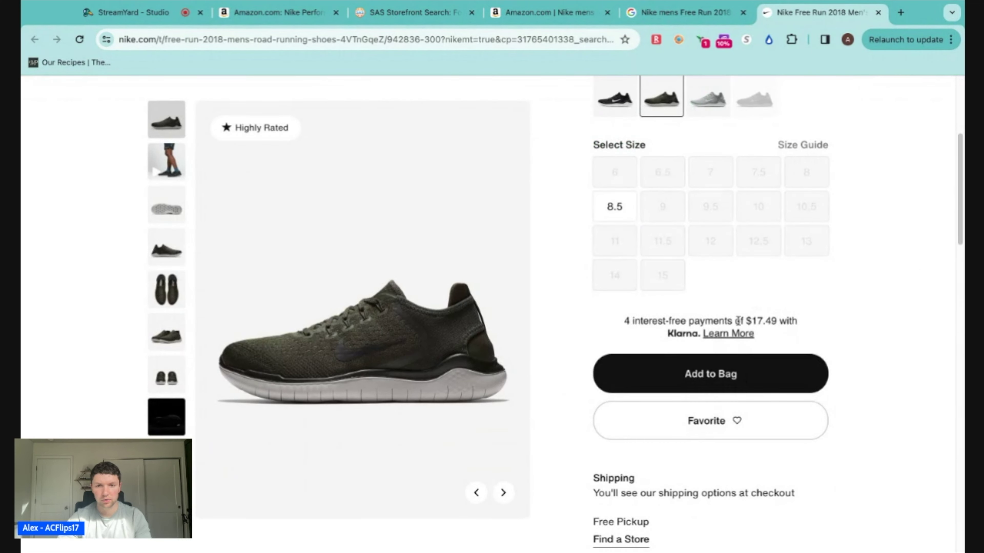
{"action": "scroll", "coordinate": [709, 337], "scroll_direction": "up", "scroll_amount": 5}
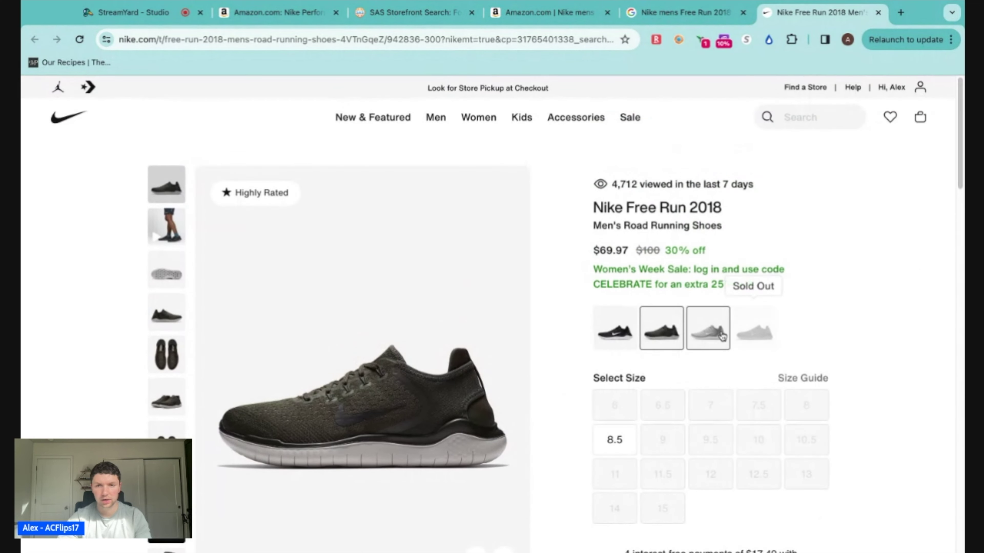
{"action": "left_click", "coordinate": [695, 327]}
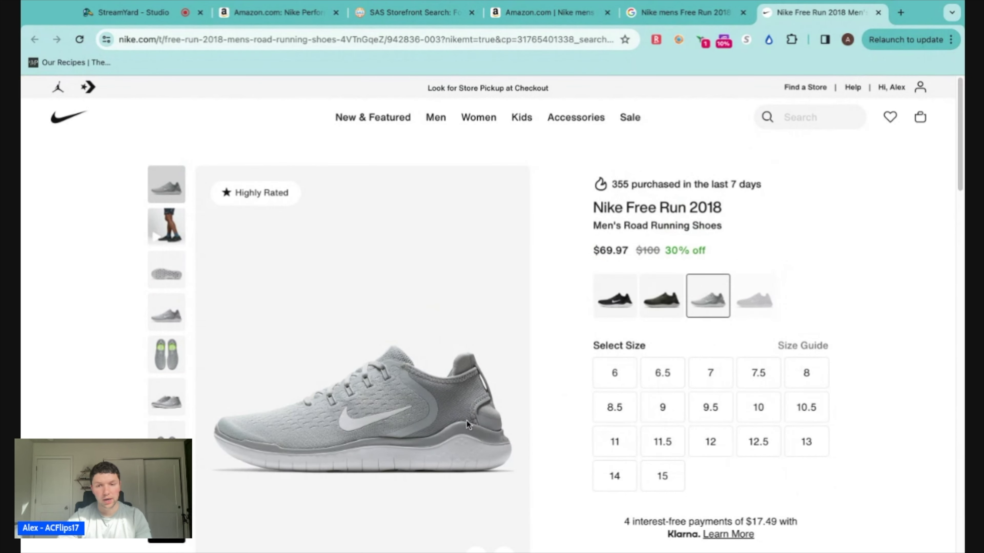
{"action": "left_click", "coordinate": [614, 302]}
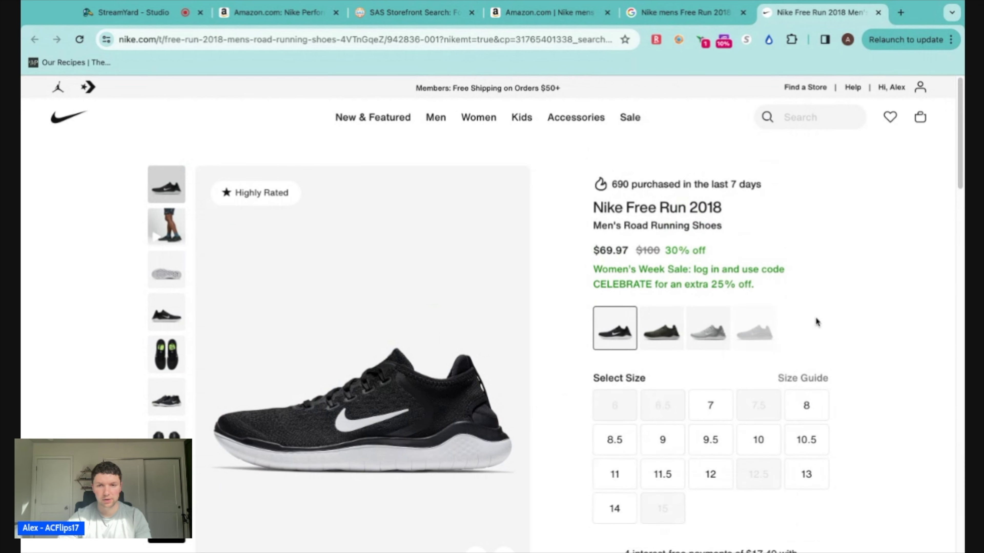
{"action": "scroll", "coordinate": [753, 411], "scroll_direction": "down", "scroll_amount": 2}
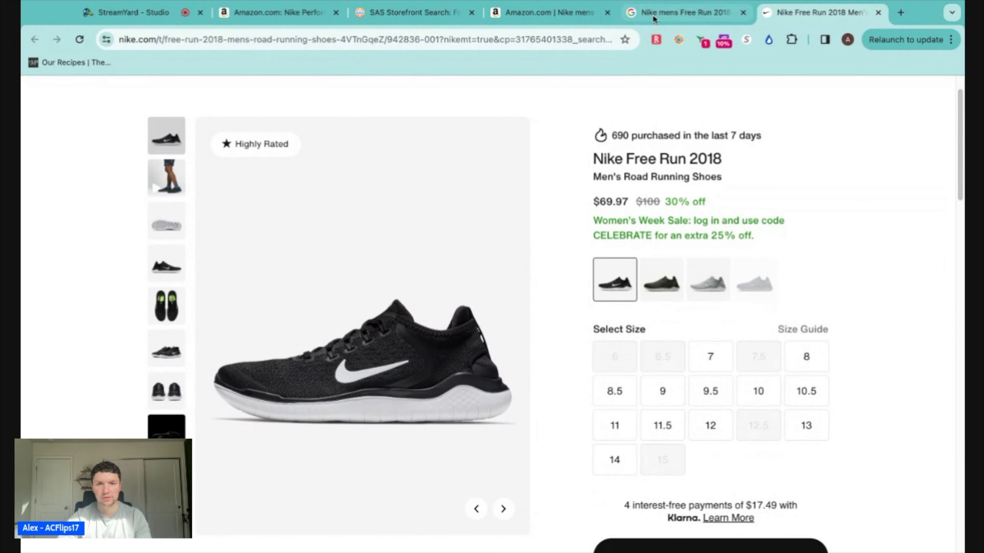
Step: Return to the shoe's Amazon listing and examine the current prices of its size and color variations in the Keepa table
{"action": "left_click", "coordinate": [550, 12]}
{"action": "scroll", "coordinate": [212, 378], "scroll_direction": "down", "scroll_amount": 3}
{"action": "scroll", "coordinate": [212, 375], "scroll_direction": "up", "scroll_amount": 3}
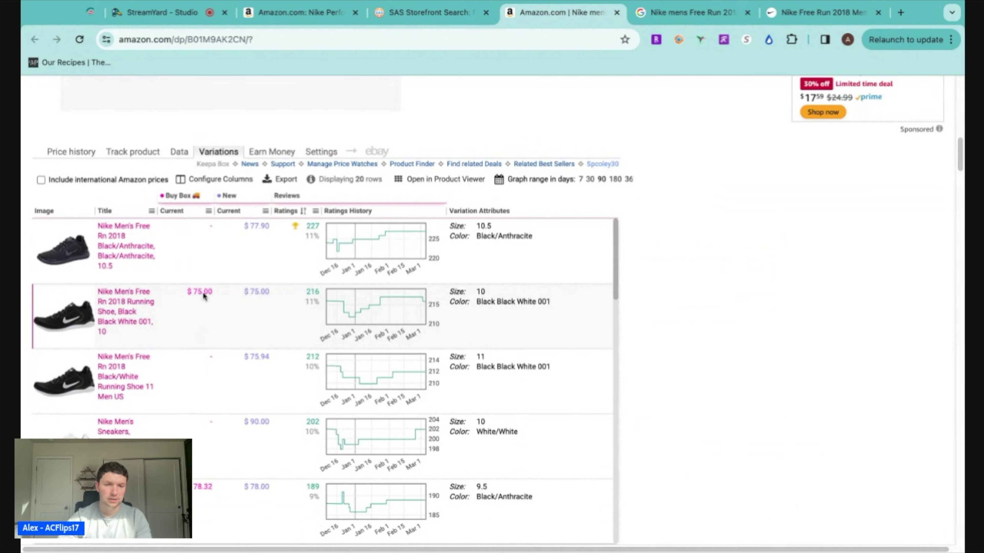
{"action": "scroll", "coordinate": [204, 349], "scroll_direction": "up", "scroll_amount": 1}
{"action": "scroll", "coordinate": [182, 343], "scroll_direction": "down", "scroll_amount": 1}
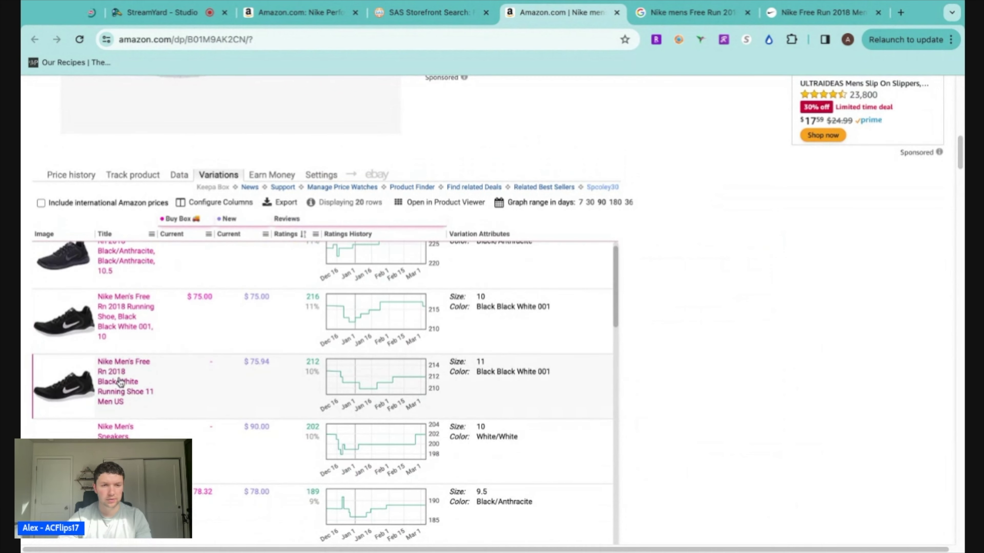
{"action": "scroll", "coordinate": [198, 369], "scroll_direction": "down", "scroll_amount": 7}
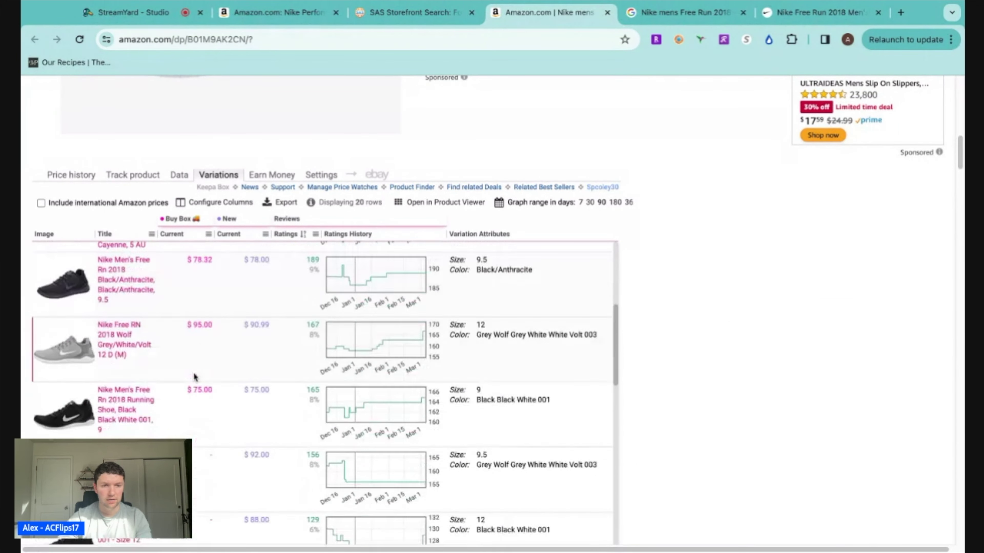
{"action": "scroll", "coordinate": [199, 352], "scroll_direction": "down", "scroll_amount": 3}
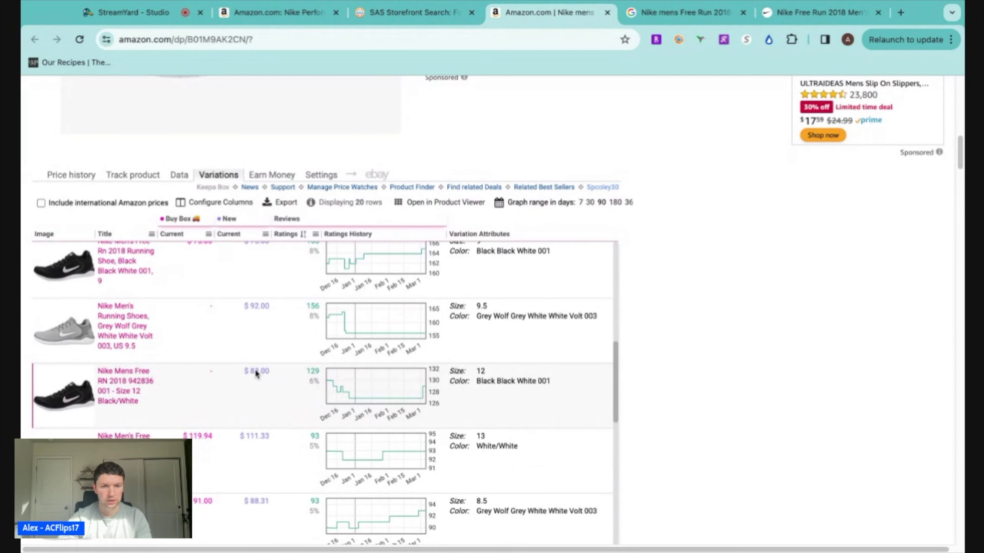
{"action": "scroll", "coordinate": [167, 376], "scroll_direction": "down", "scroll_amount": 15}
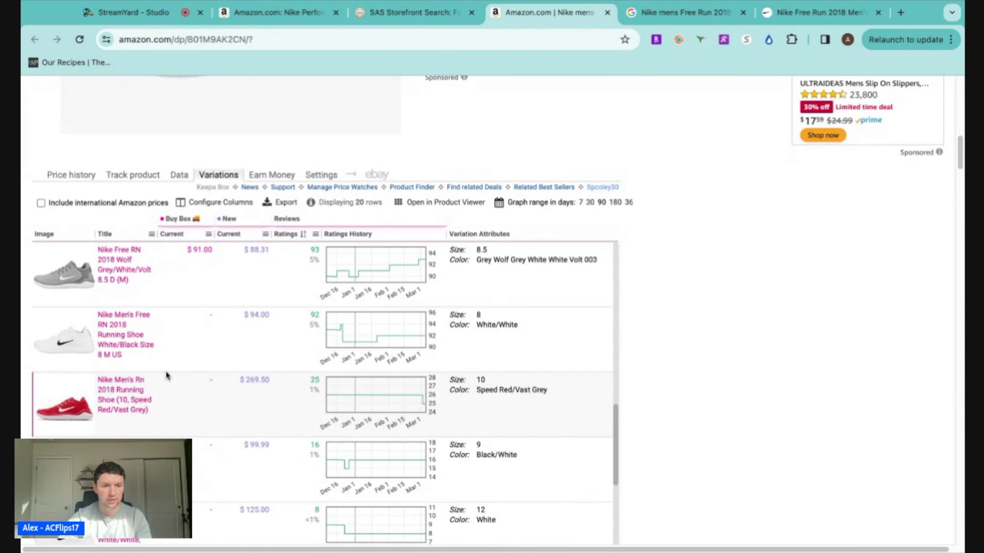
{"action": "scroll", "coordinate": [166, 371], "scroll_direction": "down", "scroll_amount": 5}
{"action": "scroll", "coordinate": [270, 443], "scroll_direction": "up", "scroll_amount": 12}
{"action": "scroll", "coordinate": [270, 443], "scroll_direction": "down", "scroll_amount": 8}
{"action": "scroll", "coordinate": [196, 391], "scroll_direction": "up", "scroll_amount": 3}
{"action": "scroll", "coordinate": [145, 412], "scroll_direction": "down", "scroll_amount": 3}
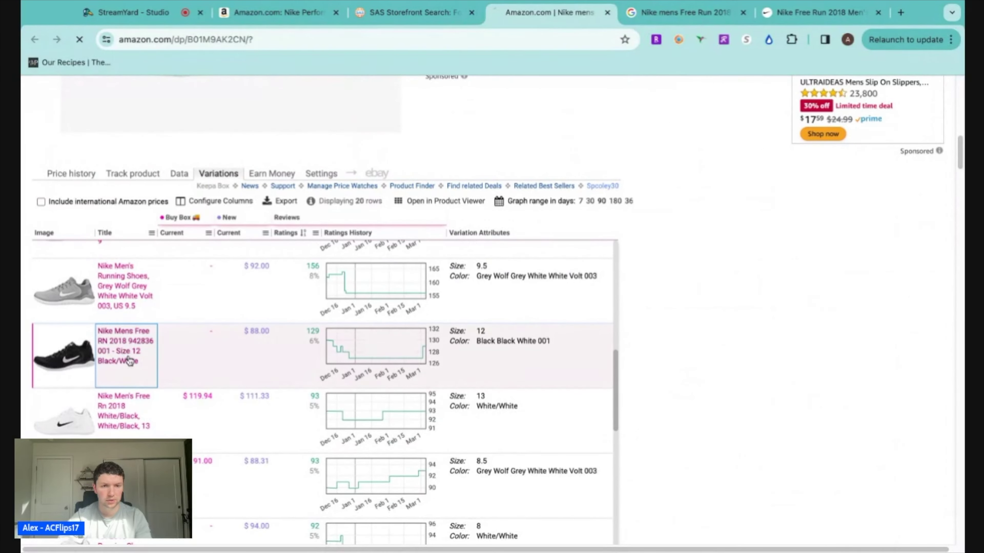
Step: Open the size 12 Black Black White 001 variation and check its Keepa price history and SellerAmp quick info
{"action": "left_click", "coordinate": [128, 347]}
{"action": "scroll", "coordinate": [616, 307], "scroll_direction": "down", "scroll_amount": 3}
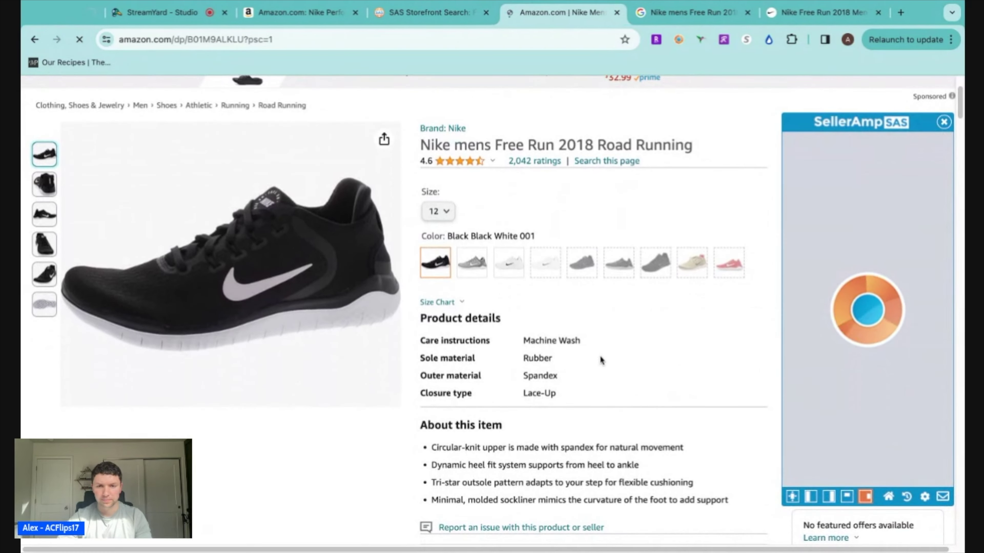
{"action": "scroll", "coordinate": [617, 333], "scroll_direction": "down", "scroll_amount": 10}
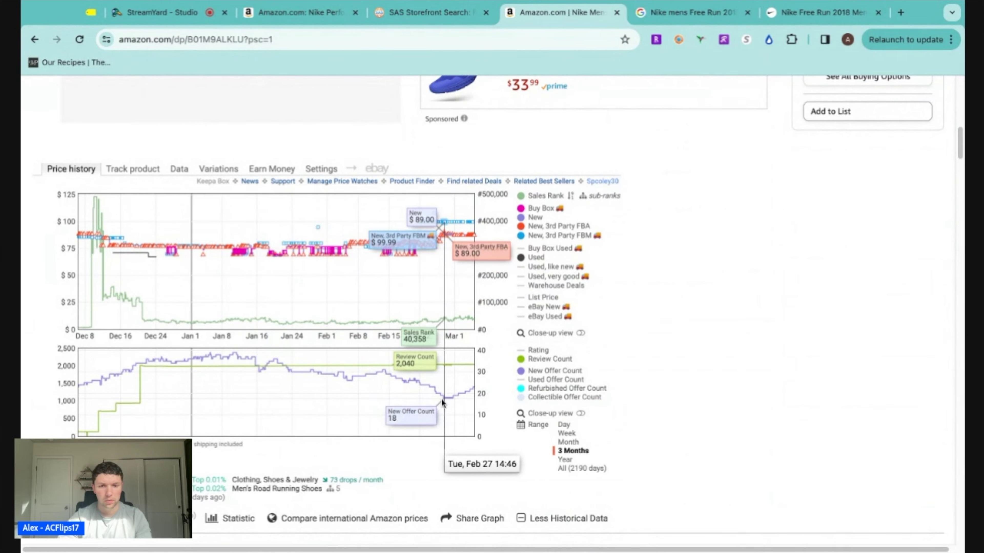
{"action": "scroll", "coordinate": [648, 393], "scroll_direction": "up", "scroll_amount": 15}
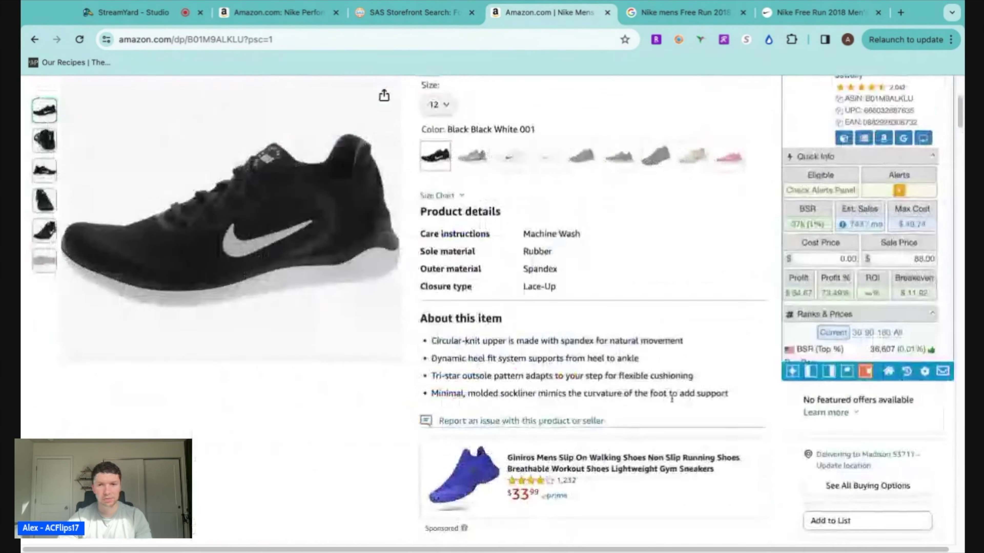
{"action": "scroll", "coordinate": [722, 398], "scroll_direction": "down", "scroll_amount": 3}
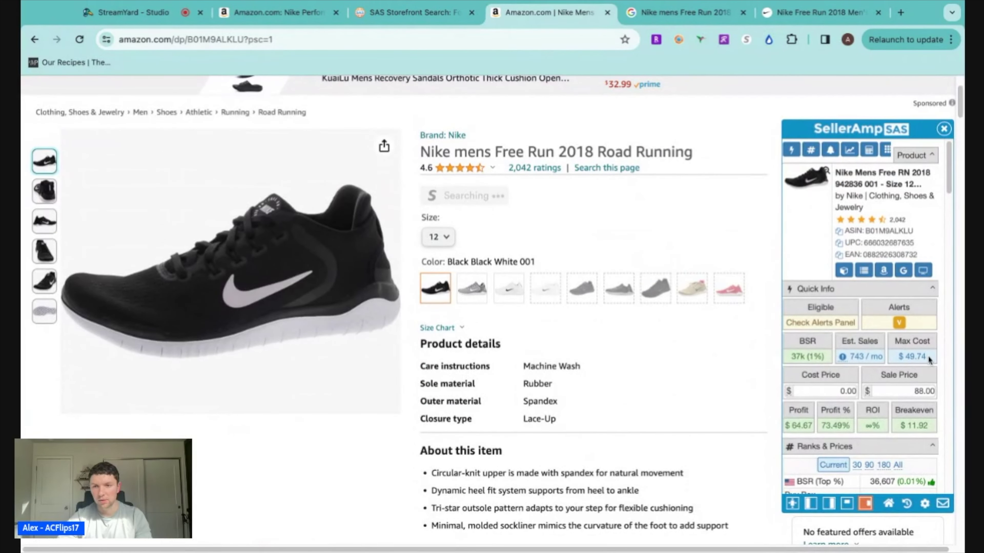
Step: Set the SellerAmp cost price for the size 12 Free Run variation to 52.48 and dismiss the savings alert
{"action": "left_click", "coordinate": [676, 13]}
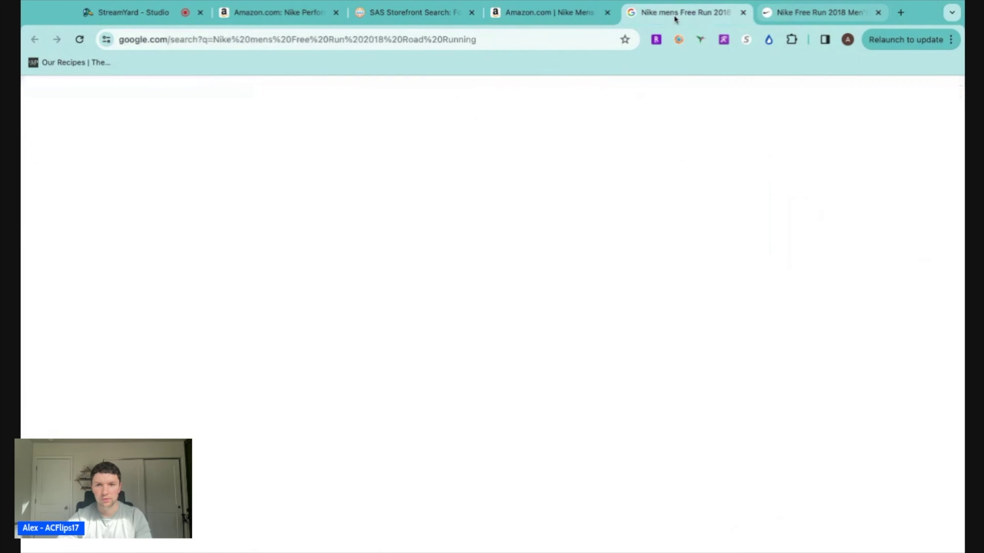
{"action": "left_click", "coordinate": [562, 12]}
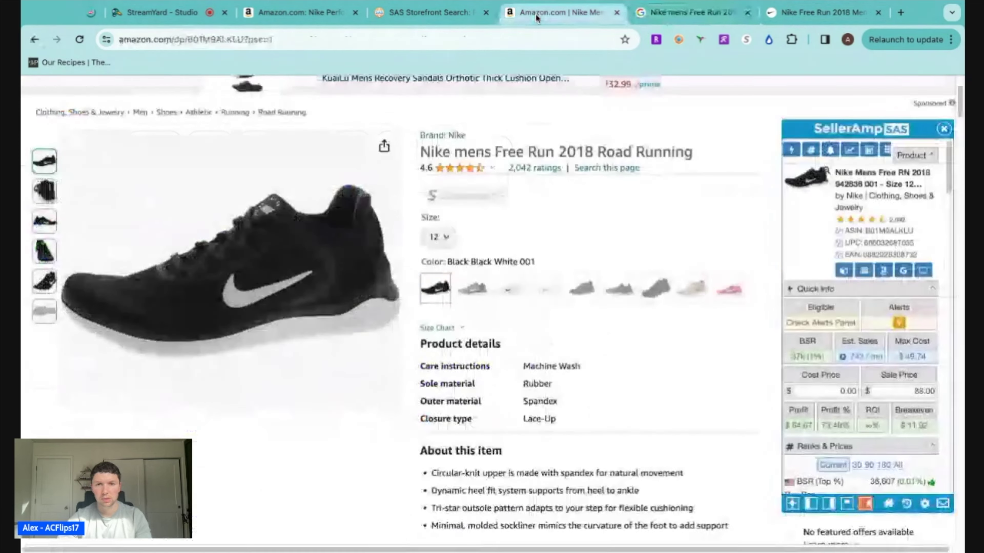
{"action": "left_click", "coordinate": [824, 388]}
{"action": "type", "text": "52.48"}
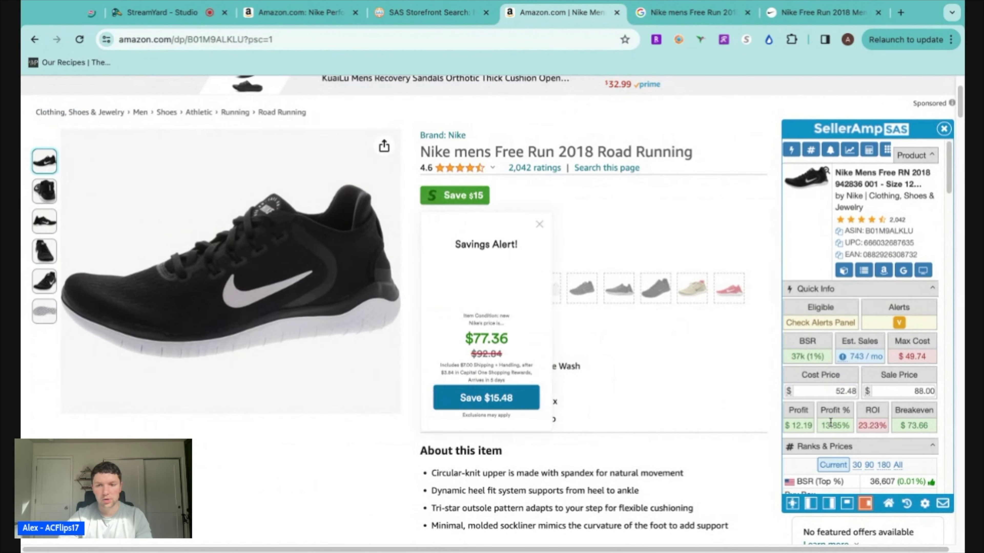
{"action": "left_click", "coordinate": [543, 227]}
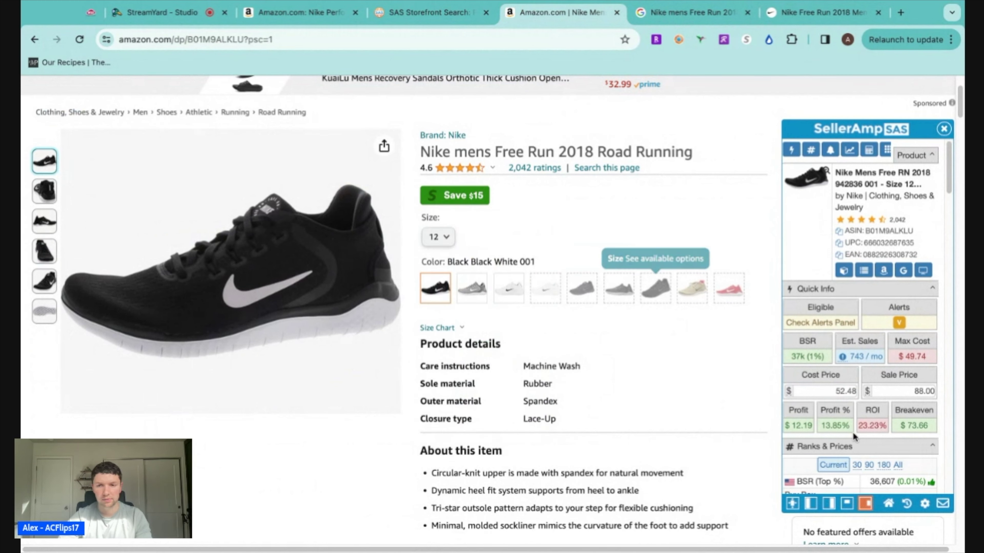
Step: Compare the Free Run entry in the storefront with SellerAmp's alerts, profit and variations, and set the sale price to 93.00
{"action": "left_click", "coordinate": [410, 12]}
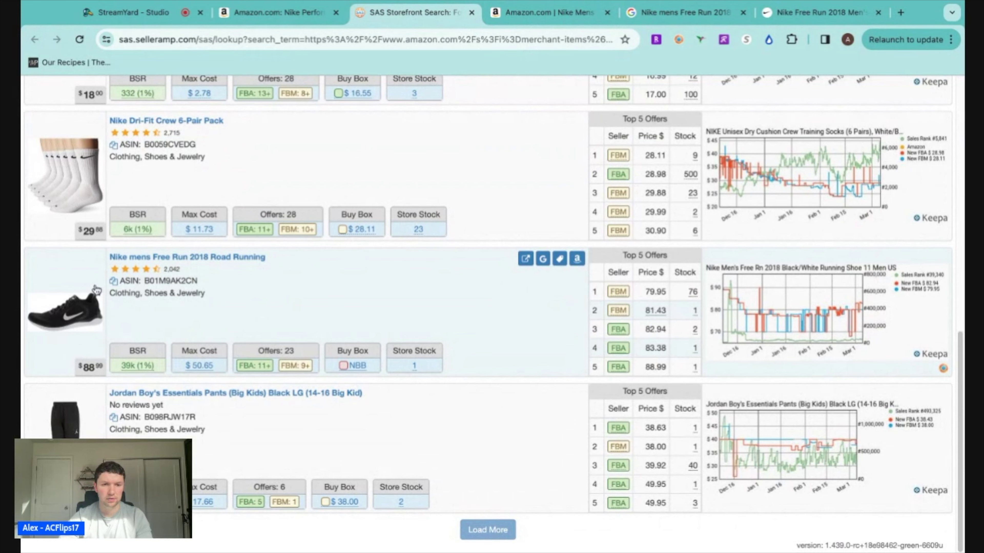
{"action": "left_click", "coordinate": [561, 14]}
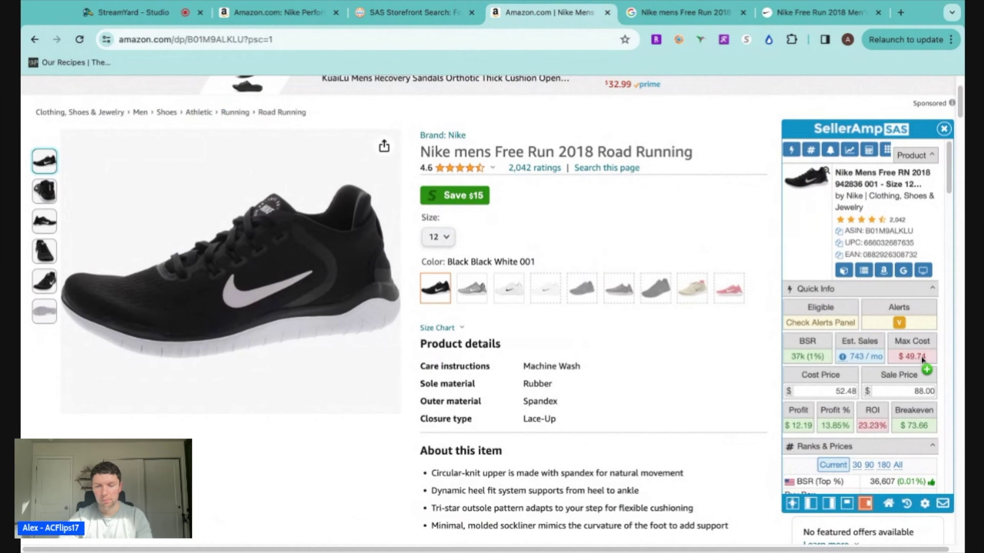
{"action": "scroll", "coordinate": [858, 348], "scroll_direction": "down", "scroll_amount": 10}
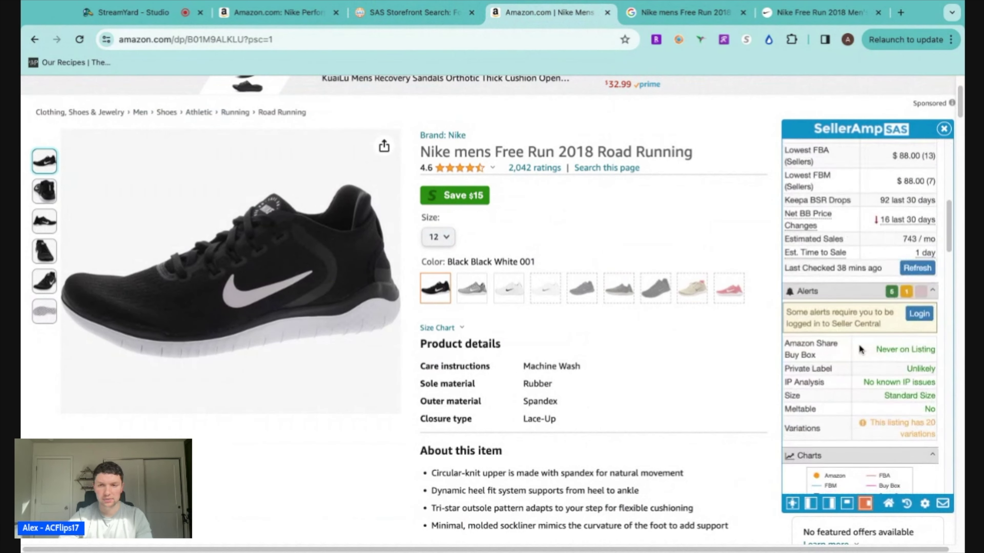
{"action": "scroll", "coordinate": [857, 353], "scroll_direction": "down", "scroll_amount": 6}
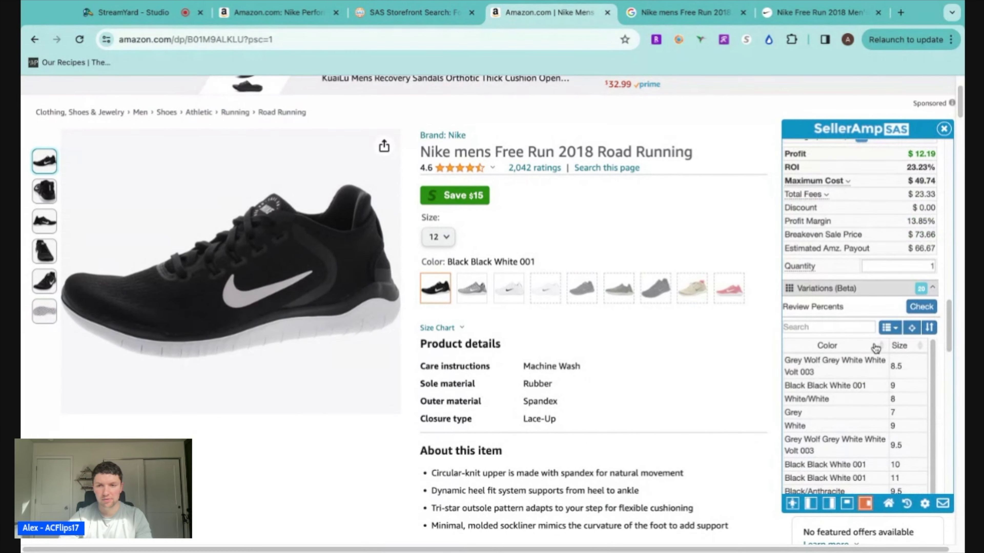
{"action": "scroll", "coordinate": [867, 348], "scroll_direction": "up", "scroll_amount": 15}
{"action": "scroll", "coordinate": [872, 349], "scroll_direction": "up", "scroll_amount": 5}
{"action": "left_click", "coordinate": [897, 411]}
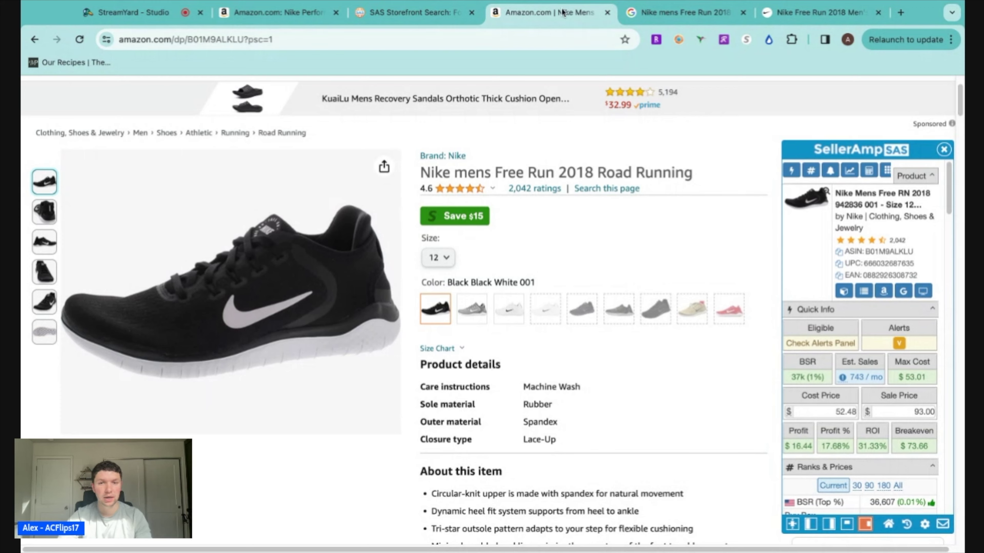
Step: Close the Free Run research pages and the Forefront Creative storefront to get back to the Nike socks listing
{"action": "left_click", "coordinate": [607, 13]}
{"action": "left_click", "coordinate": [606, 12]}
{"action": "left_click", "coordinate": [607, 13]}
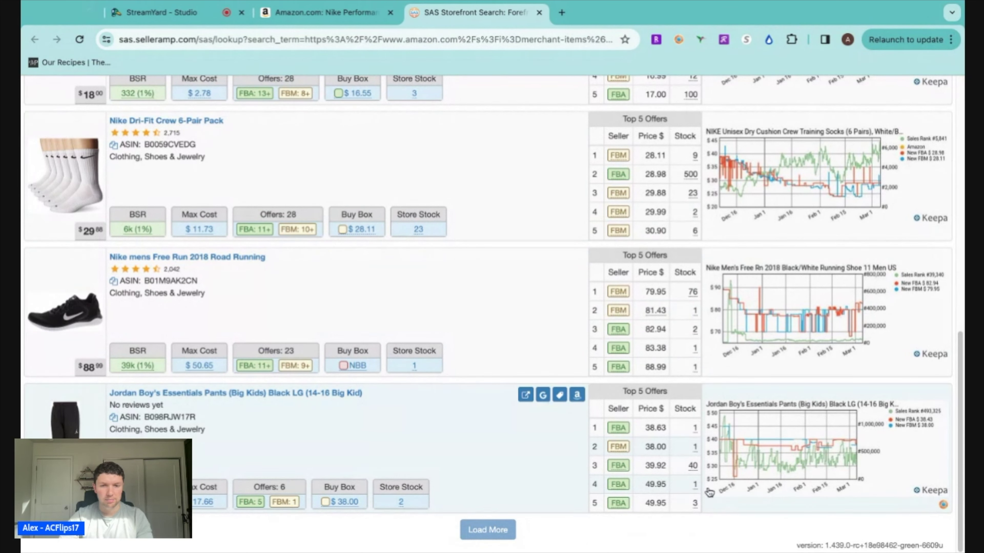
{"action": "scroll", "coordinate": [516, 417], "scroll_direction": "up", "scroll_amount": 20}
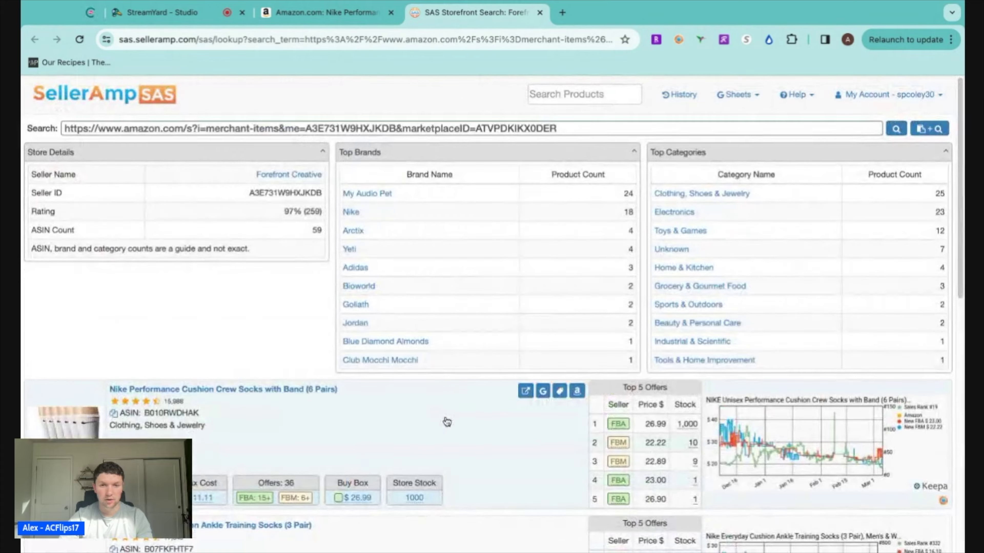
{"action": "scroll", "coordinate": [515, 417], "scroll_direction": "down", "scroll_amount": 20}
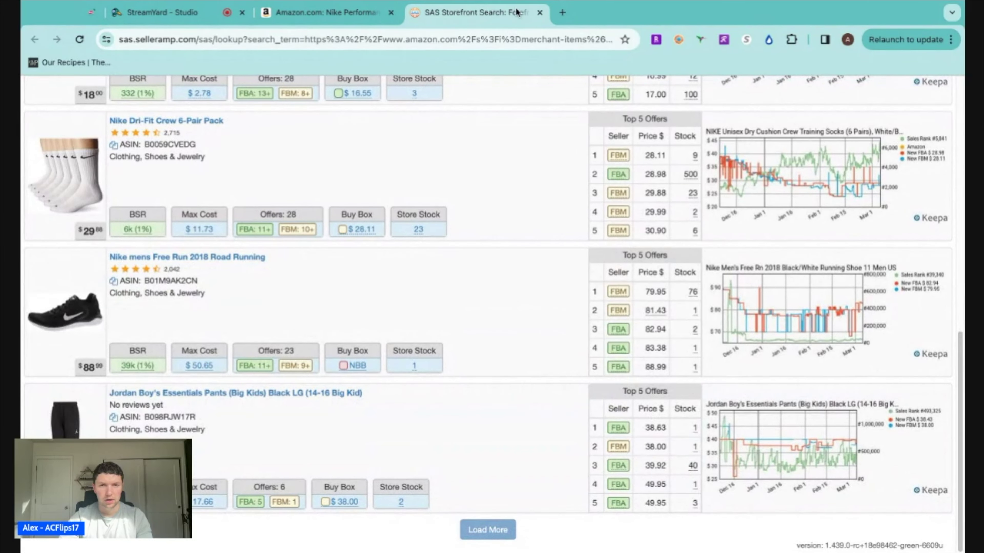
{"action": "left_click", "coordinate": [539, 13]}
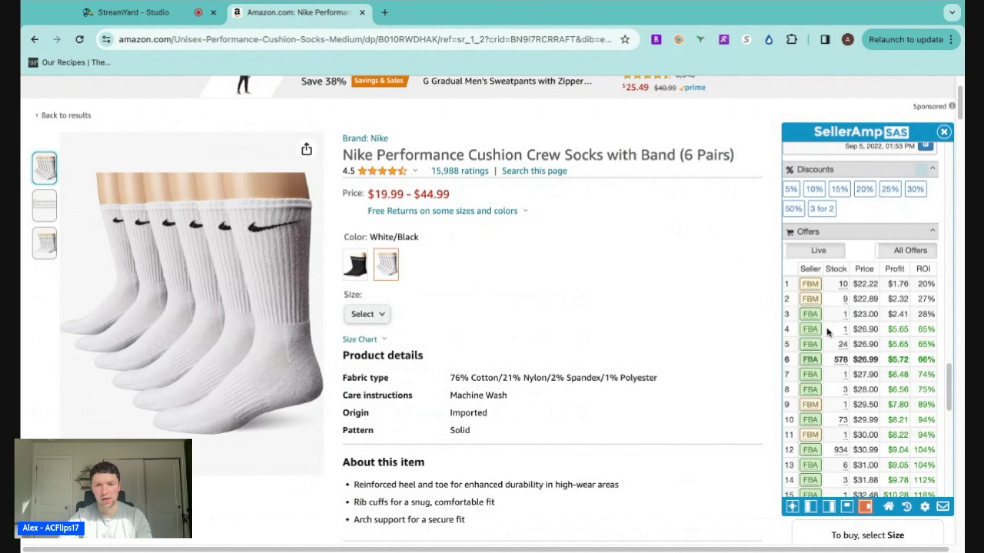
Step: Open the storefront of the FBA seller offering the socks at $28.00 and filter its products to the Nike brand
{"action": "scroll", "coordinate": [826, 330], "scroll_direction": "down", "scroll_amount": 1}
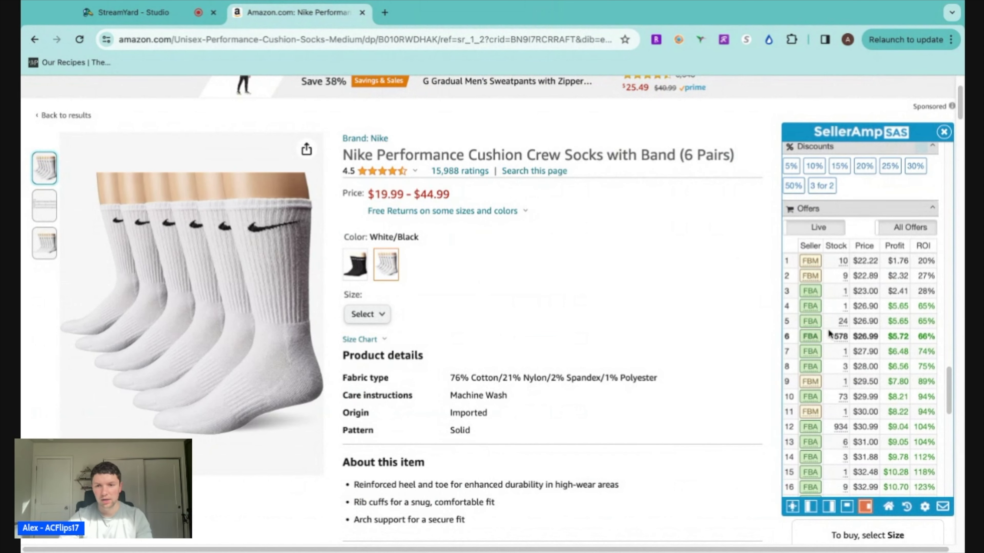
{"action": "left_click", "coordinate": [815, 370]}
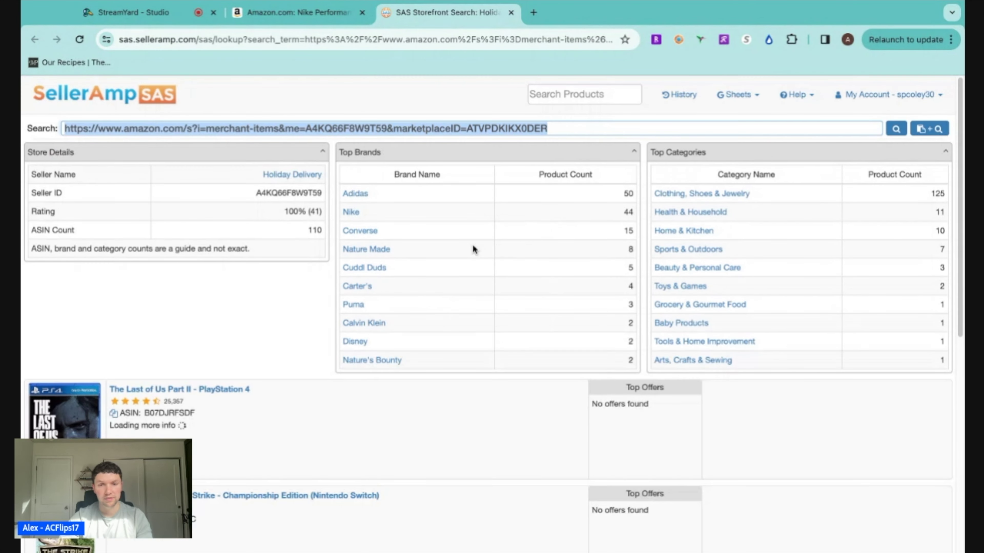
{"action": "scroll", "coordinate": [485, 247], "scroll_direction": "down", "scroll_amount": 4}
{"action": "scroll", "coordinate": [463, 238], "scroll_direction": "up", "scroll_amount": 4}
{"action": "left_click", "coordinate": [352, 210]}
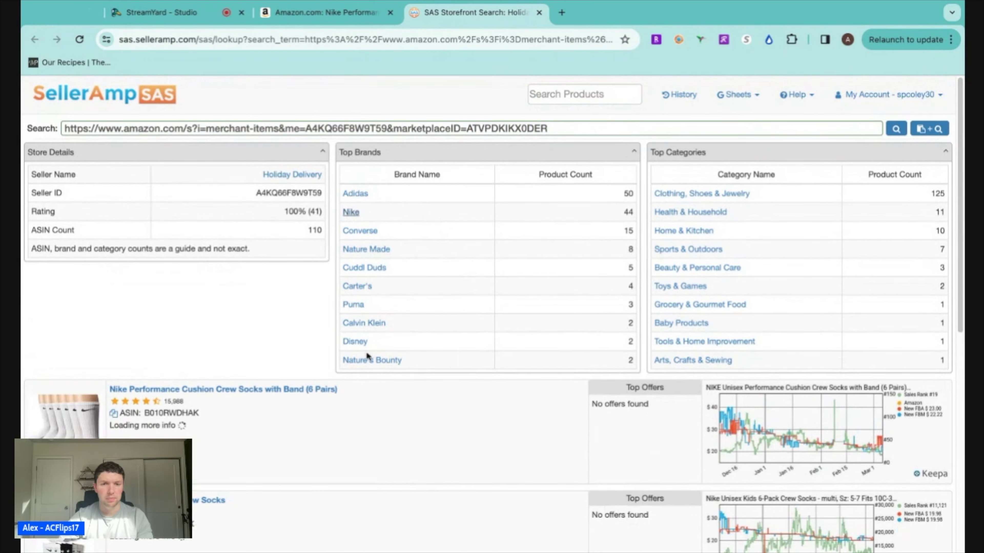
Step: Look through the Holiday Delivery store's Nike products, loading more results, and check the Women's Race Running Shoe's maximum cost
{"action": "scroll", "coordinate": [302, 319], "scroll_direction": "down", "scroll_amount": 4}
{"action": "scroll", "coordinate": [270, 313], "scroll_direction": "down", "scroll_amount": 4}
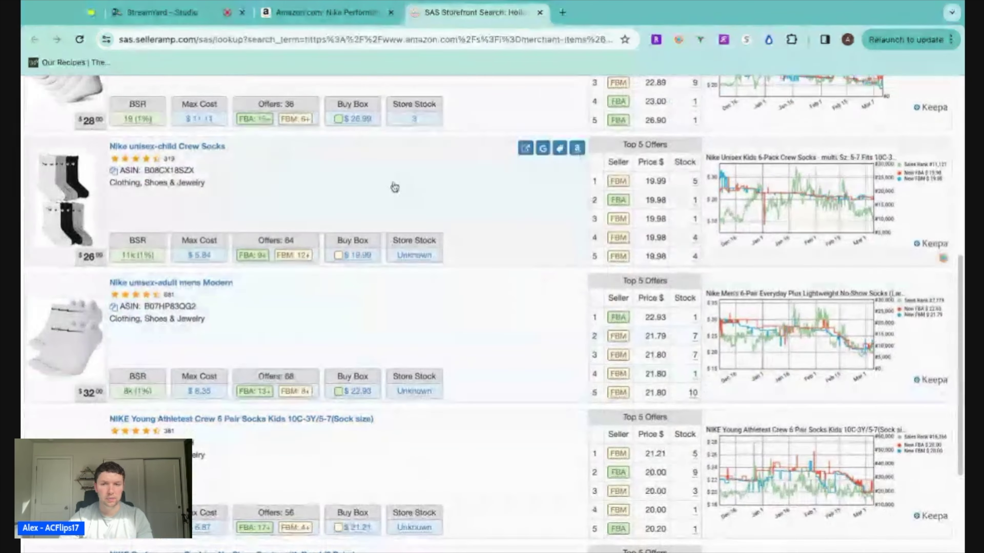
{"action": "scroll", "coordinate": [296, 367], "scroll_direction": "down", "scroll_amount": 4}
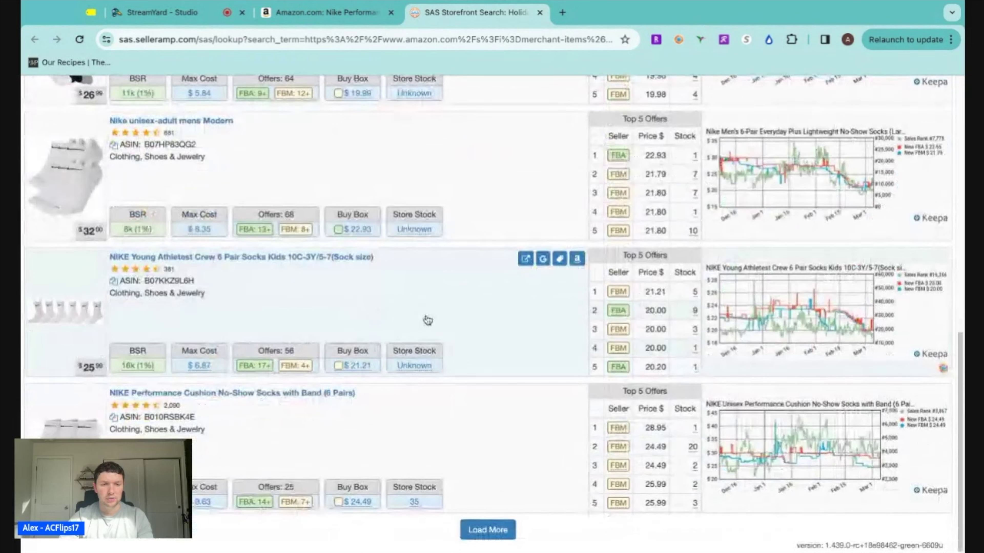
{"action": "left_click", "coordinate": [489, 530]}
{"action": "scroll", "coordinate": [503, 360], "scroll_direction": "down", "scroll_amount": 9}
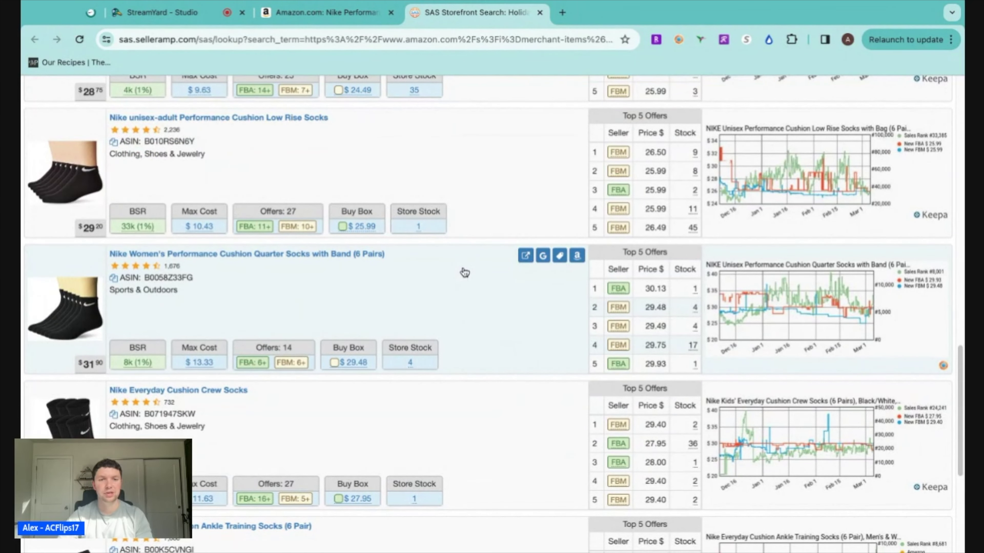
{"action": "scroll", "coordinate": [465, 273], "scroll_direction": "down", "scroll_amount": 6}
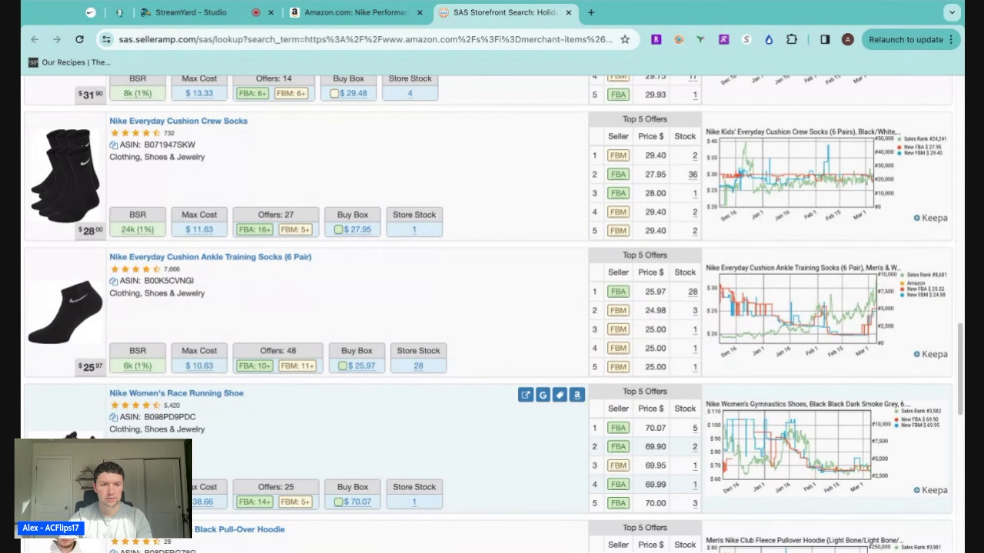
{"action": "scroll", "coordinate": [301, 409], "scroll_direction": "down", "scroll_amount": 3}
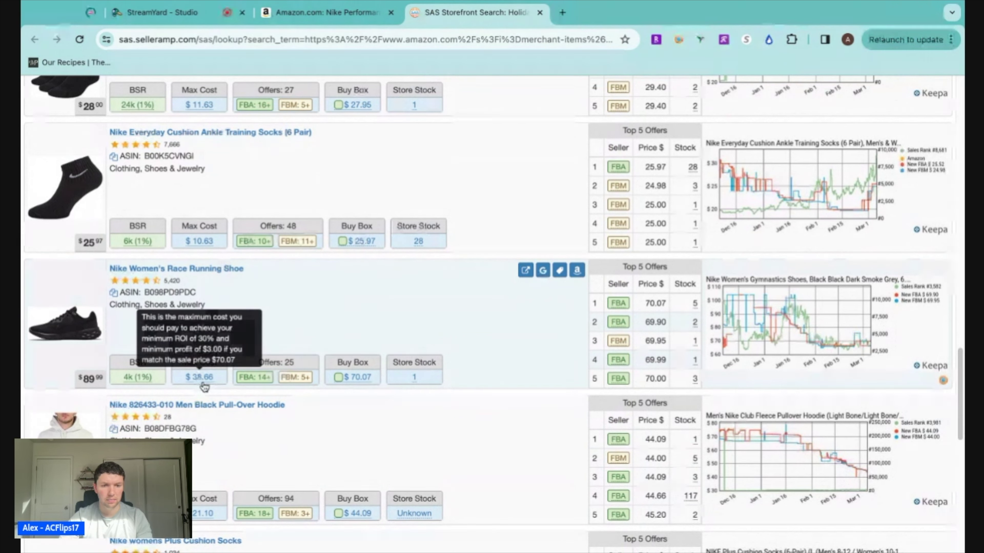
Step: Search Google for the Nike Women's Race Running Shoe and compare the retail offers with its storefront entry
{"action": "left_click", "coordinate": [543, 271]}
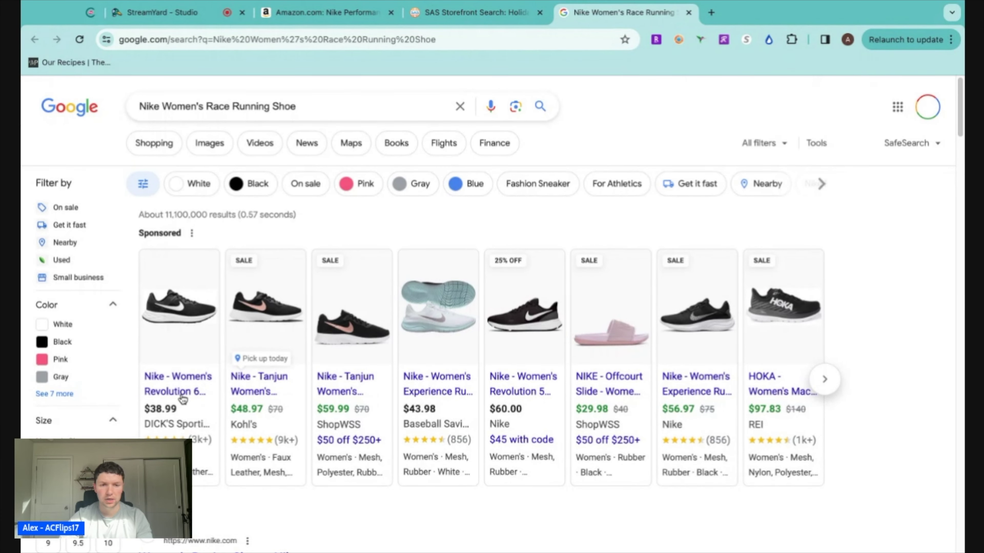
{"action": "key", "text": "ctrl+shift+Tab"}
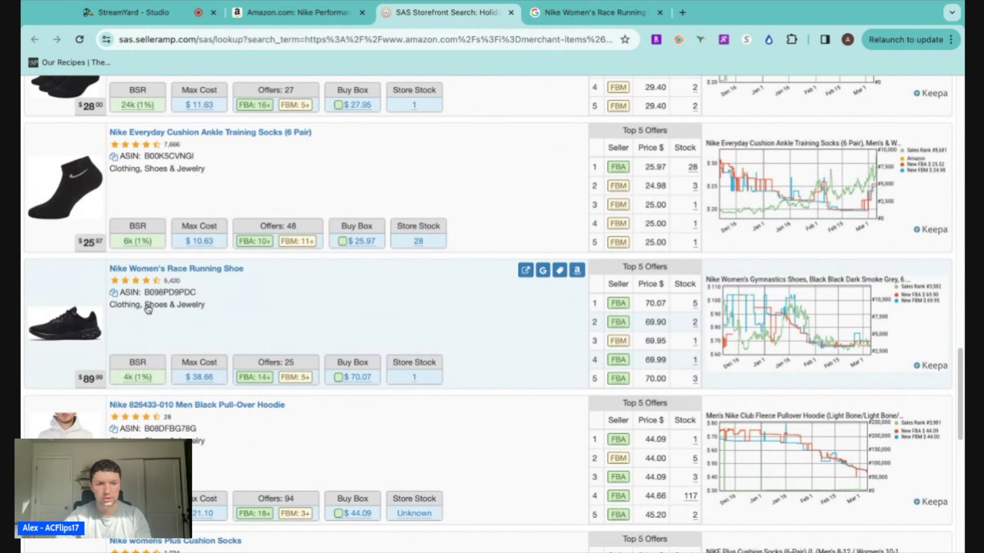
{"action": "key", "text": "ctrl+Tab"}
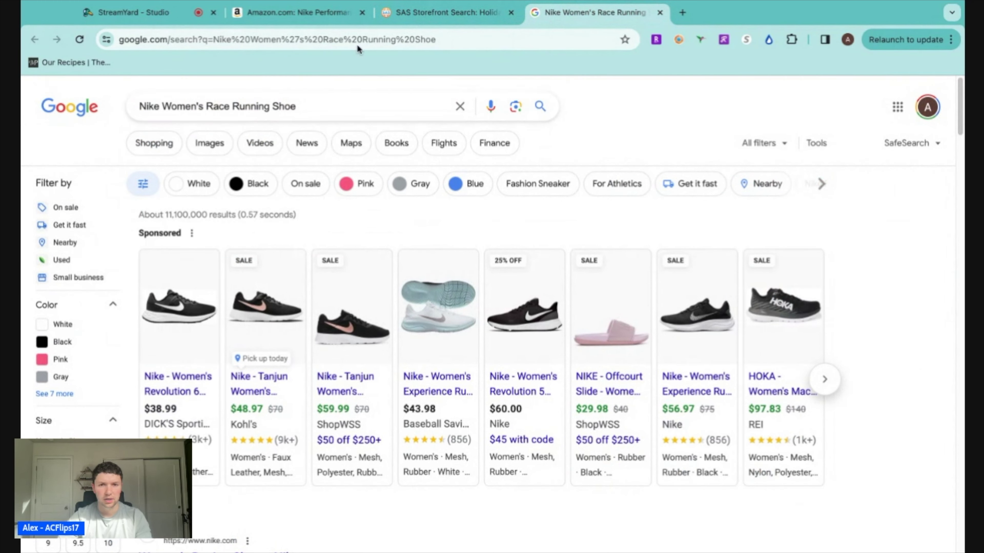
{"action": "key", "text": "ctrl+shift+Tab"}
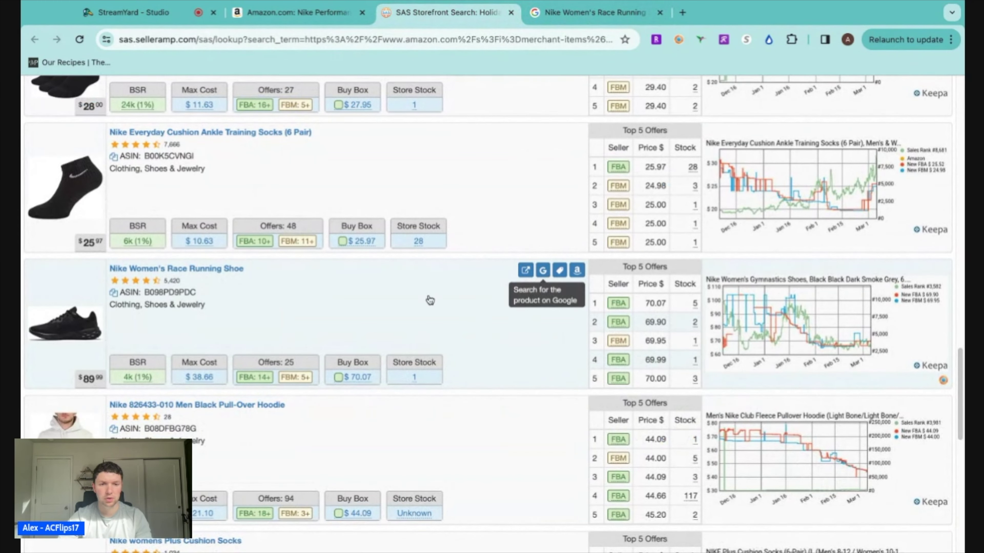
Step: Open the Nike Women's Race Running Shoe's Amazon listing in place of the Google results and examine its product details and description
{"action": "left_click", "coordinate": [584, 272]}
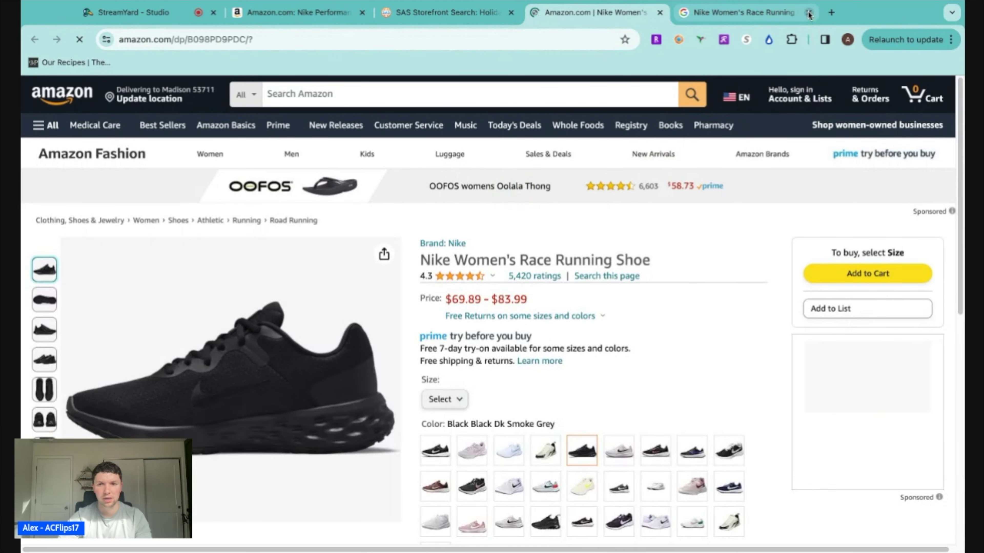
{"action": "left_click", "coordinate": [809, 13]}
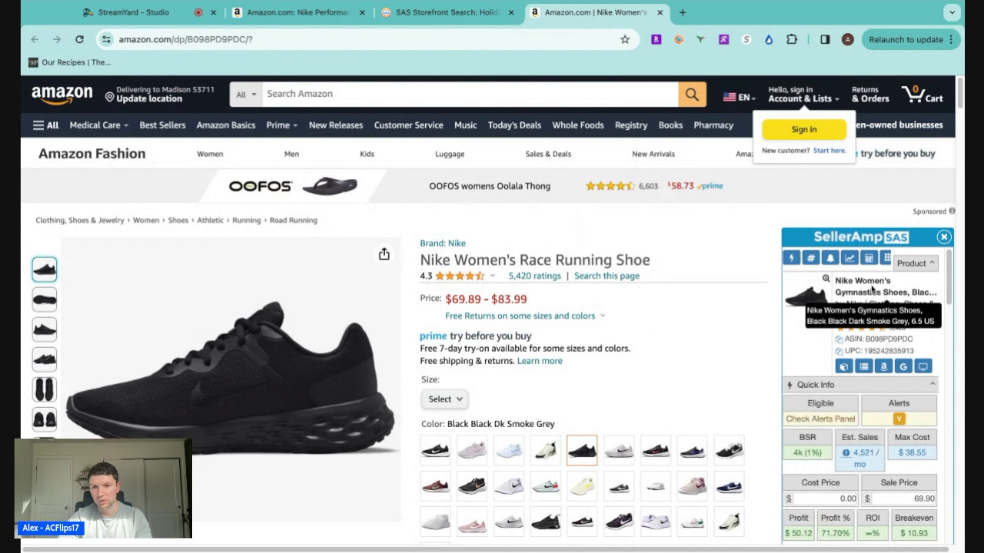
{"action": "scroll", "coordinate": [739, 326], "scroll_direction": "down", "scroll_amount": 10}
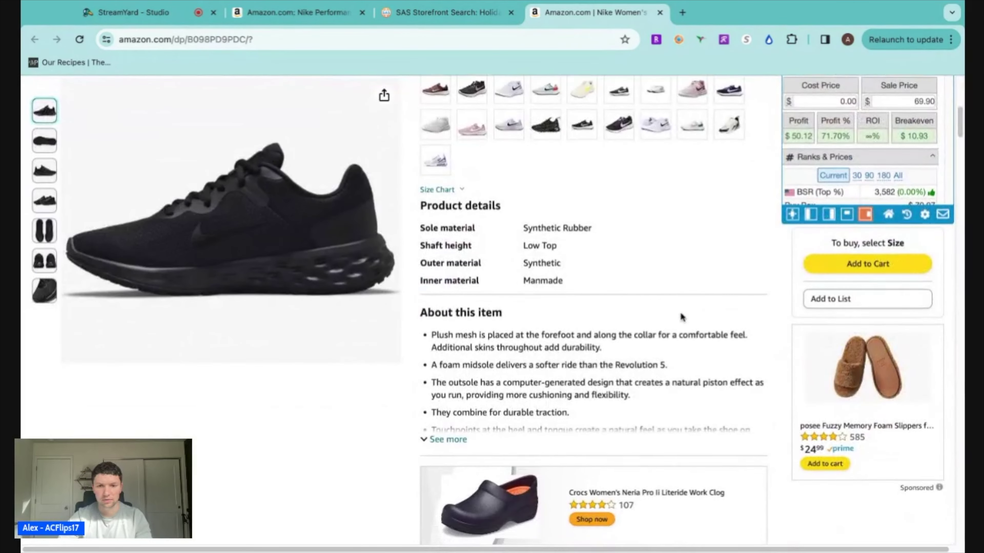
{"action": "scroll", "coordinate": [620, 341], "scroll_direction": "down", "scroll_amount": 10}
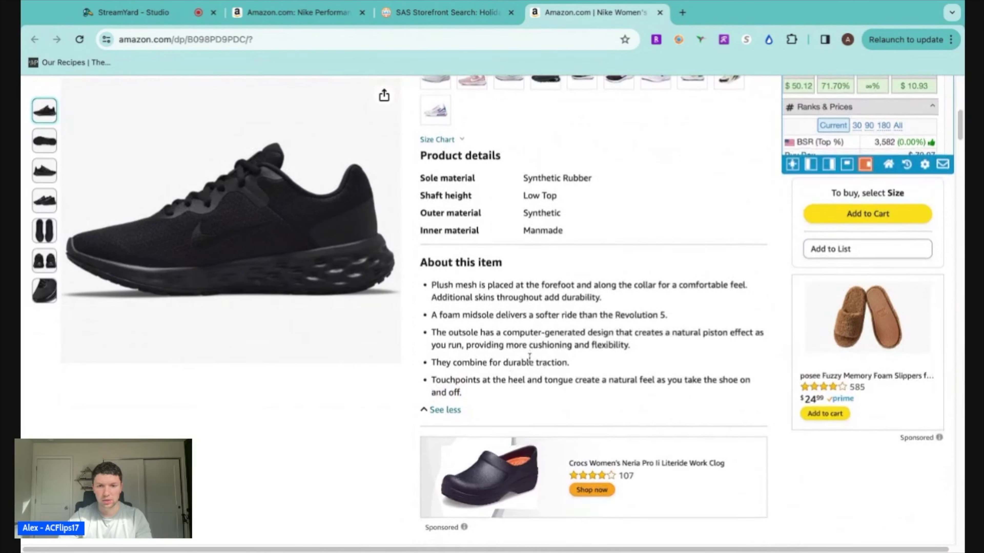
{"action": "scroll", "coordinate": [544, 363], "scroll_direction": "down", "scroll_amount": 10}
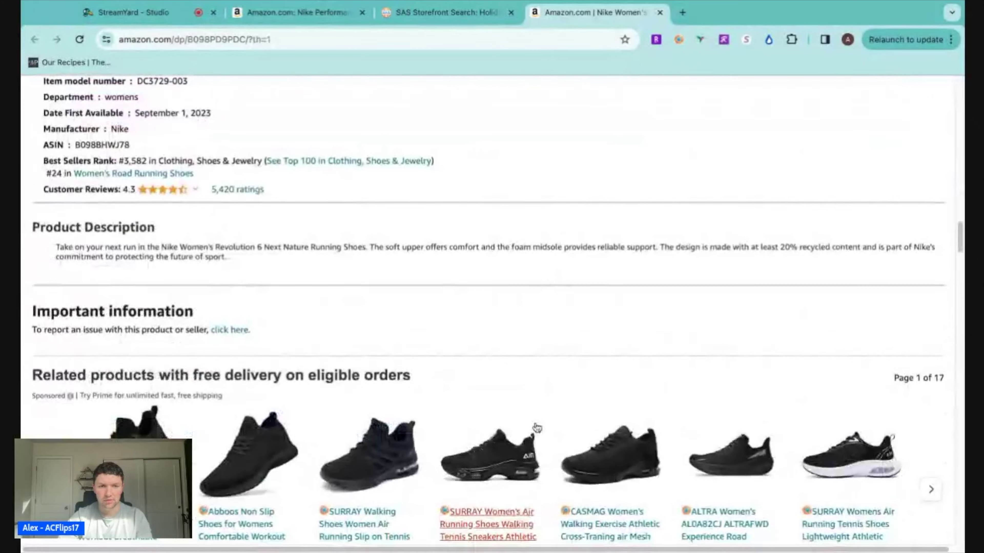
{"action": "scroll", "coordinate": [542, 423], "scroll_direction": "up", "scroll_amount": 3}
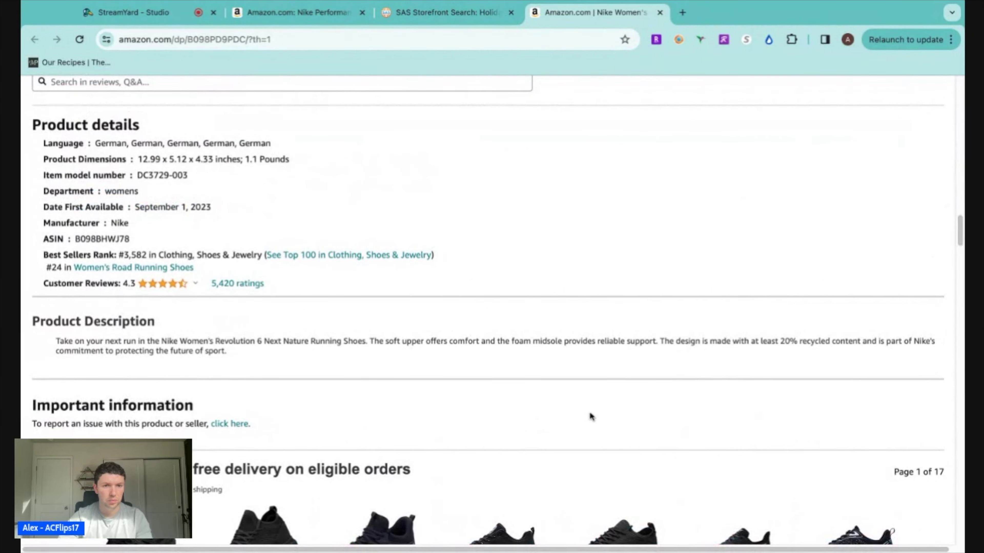
{"action": "scroll", "coordinate": [572, 418], "scroll_direction": "up", "scroll_amount": 20}
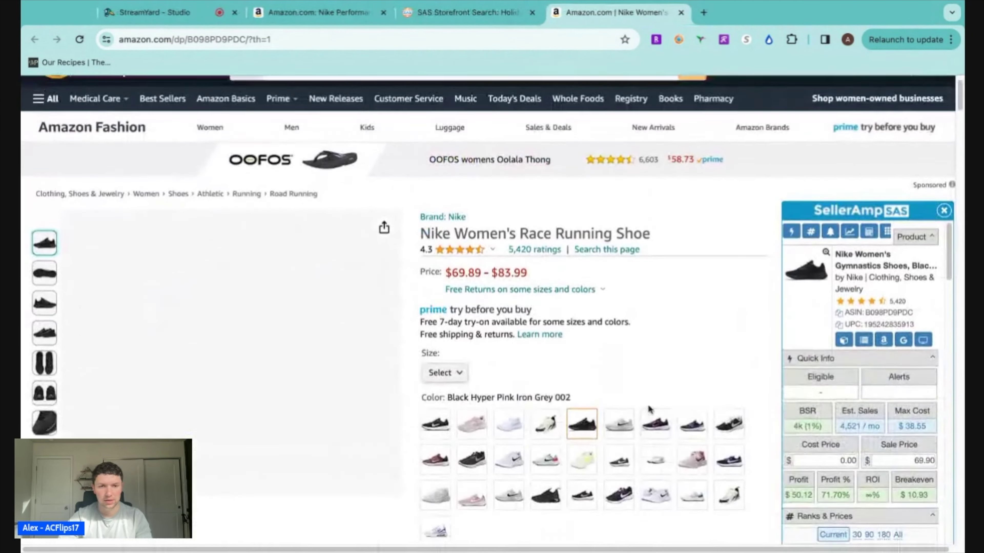
Step: Run a Google Lens search on the black Race Running Shoe's image and examine the matching retail offers
{"action": "scroll", "coordinate": [279, 261], "scroll_direction": "down", "scroll_amount": 3}
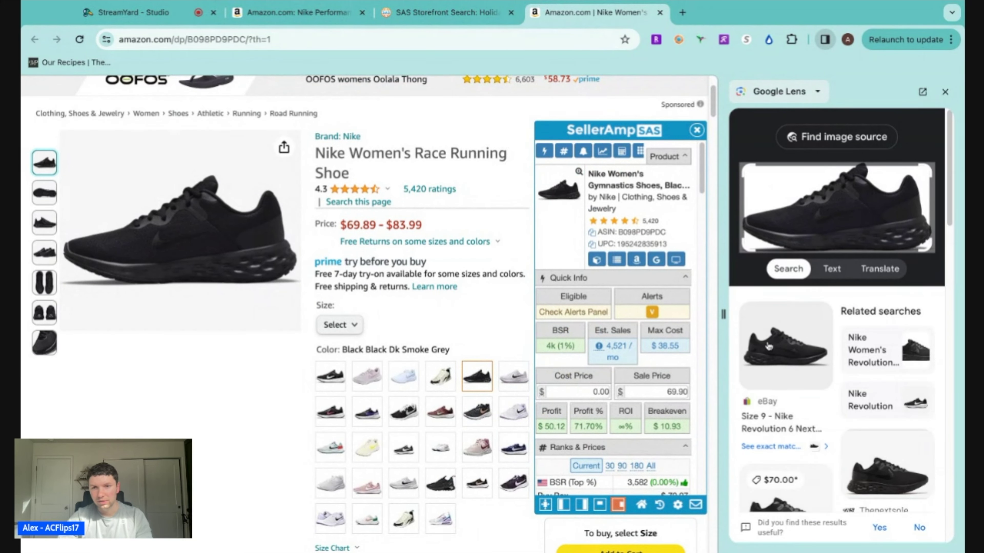
{"action": "scroll", "coordinate": [874, 364], "scroll_direction": "down", "scroll_amount": 6}
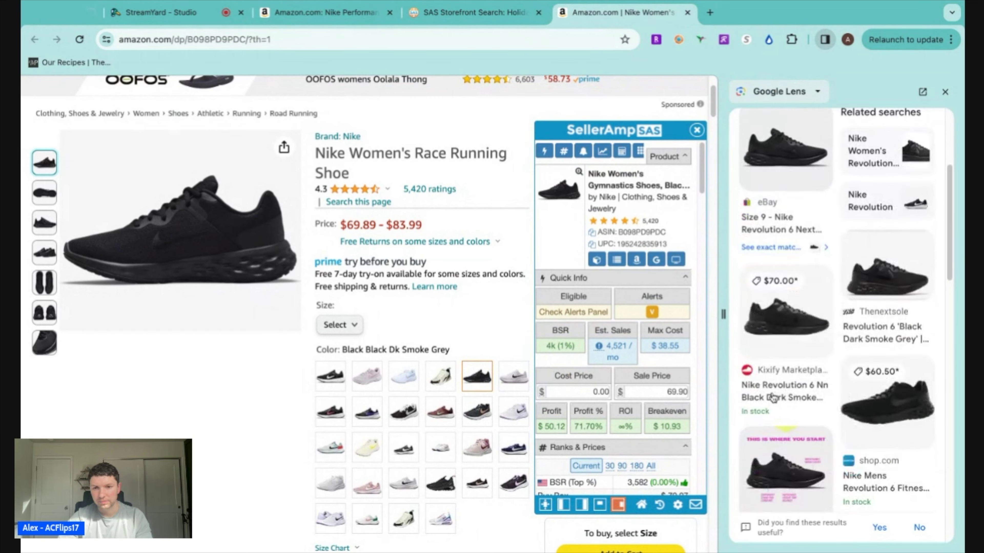
{"action": "scroll", "coordinate": [866, 297], "scroll_direction": "down", "scroll_amount": 1}
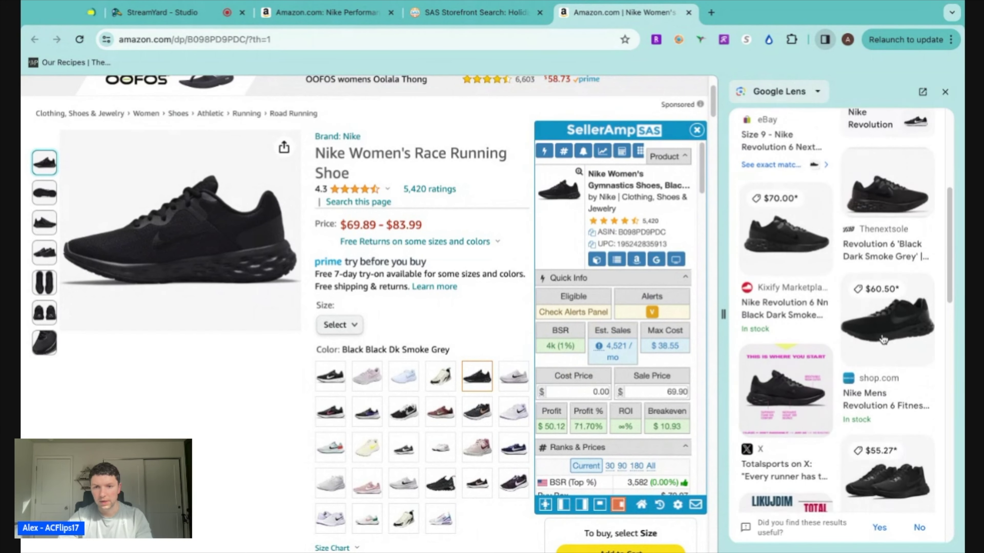
Step: Close the Amazon listing and Google Lens results, and compare Google's offers for the Nike Women's Race Running Shoe with its storefront entry
{"action": "left_click", "coordinate": [689, 13]}
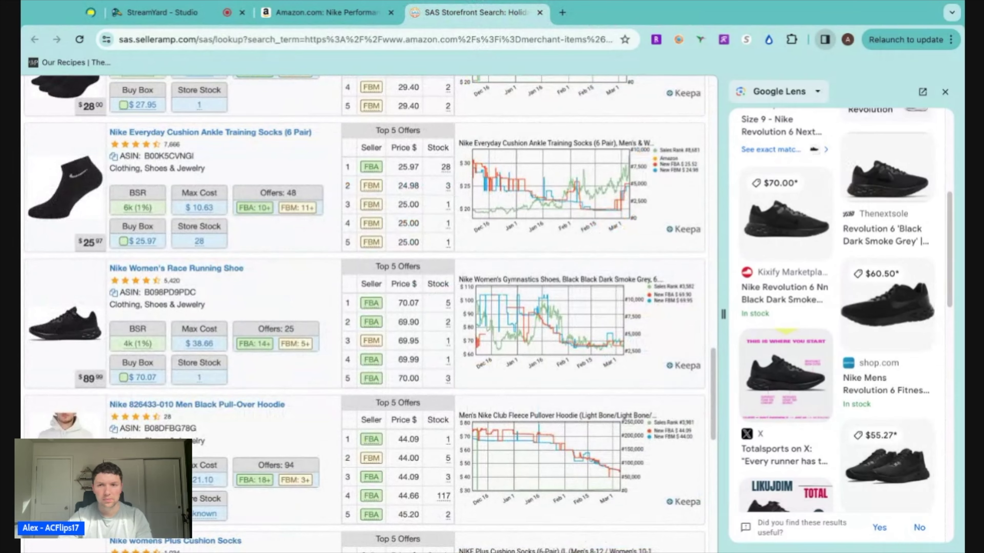
{"action": "left_click", "coordinate": [944, 92]}
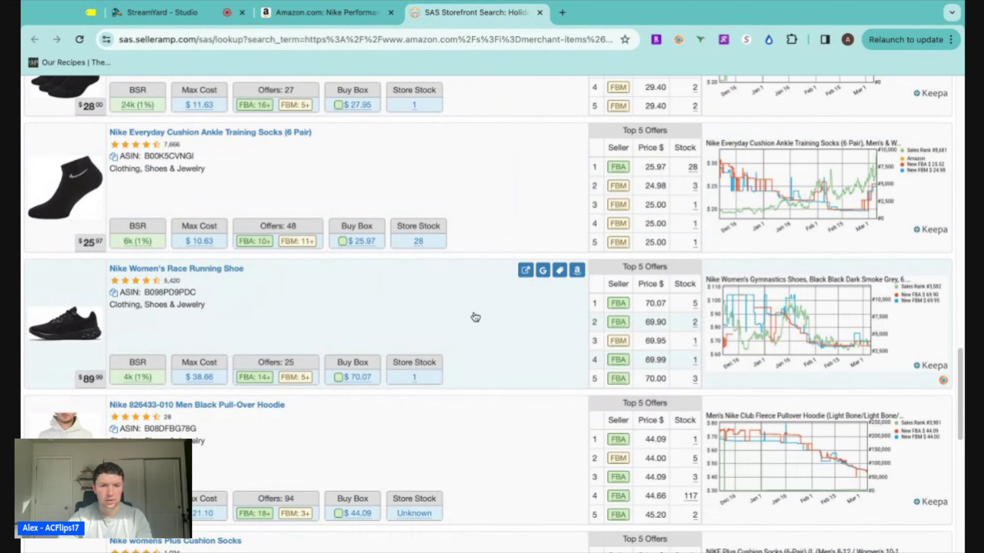
{"action": "left_click", "coordinate": [543, 271]}
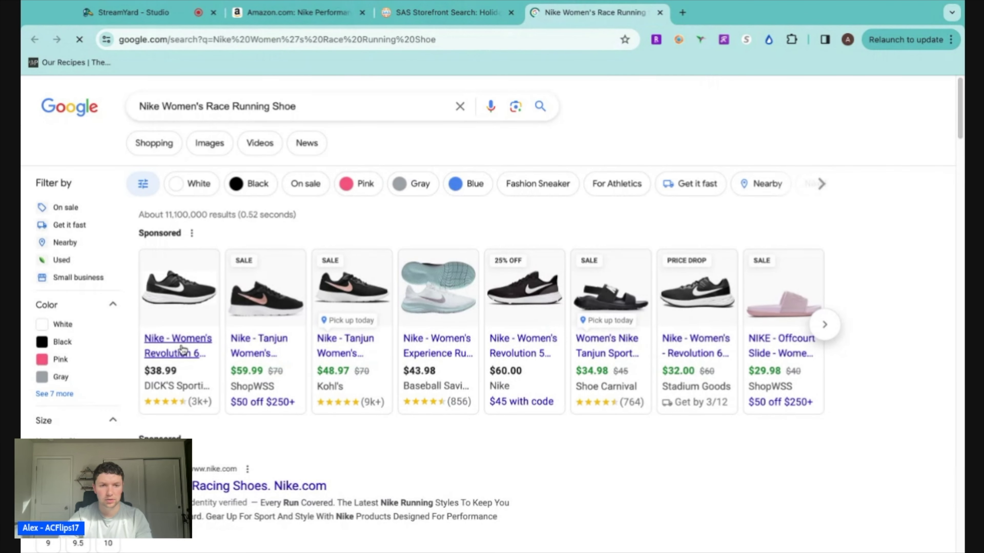
{"action": "left_click", "coordinate": [450, 9]}
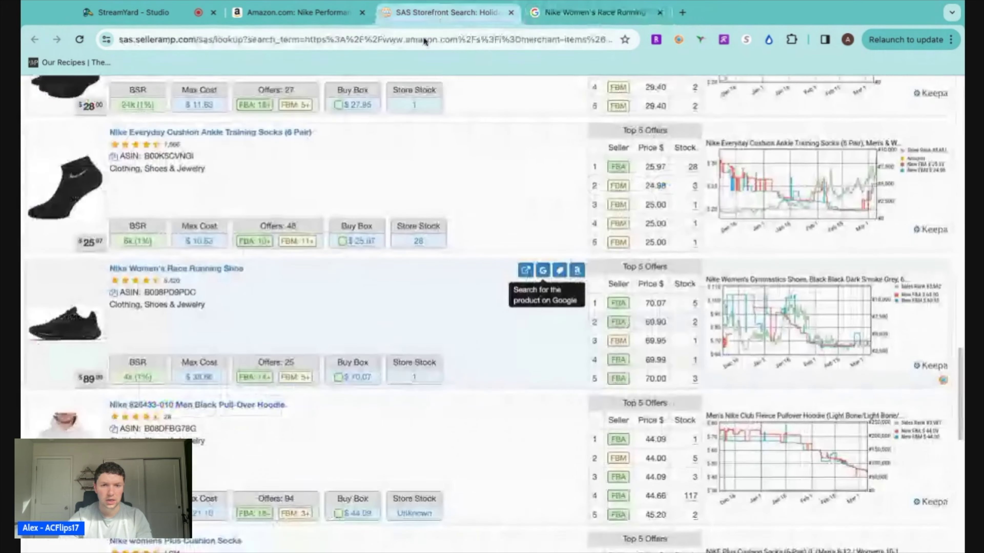
{"action": "mouse_move", "coordinate": [125, 379]}
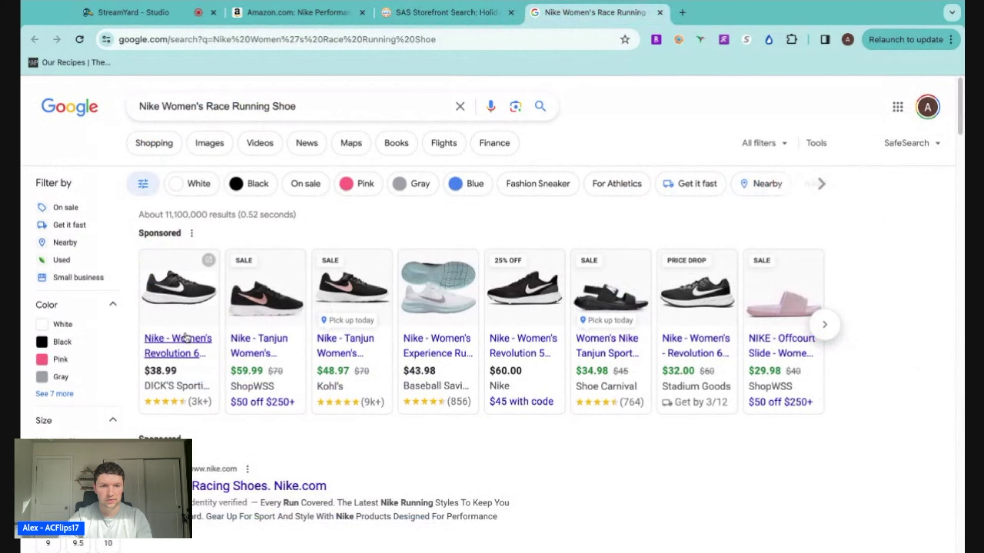
{"action": "mouse_move", "coordinate": [172, 352]}
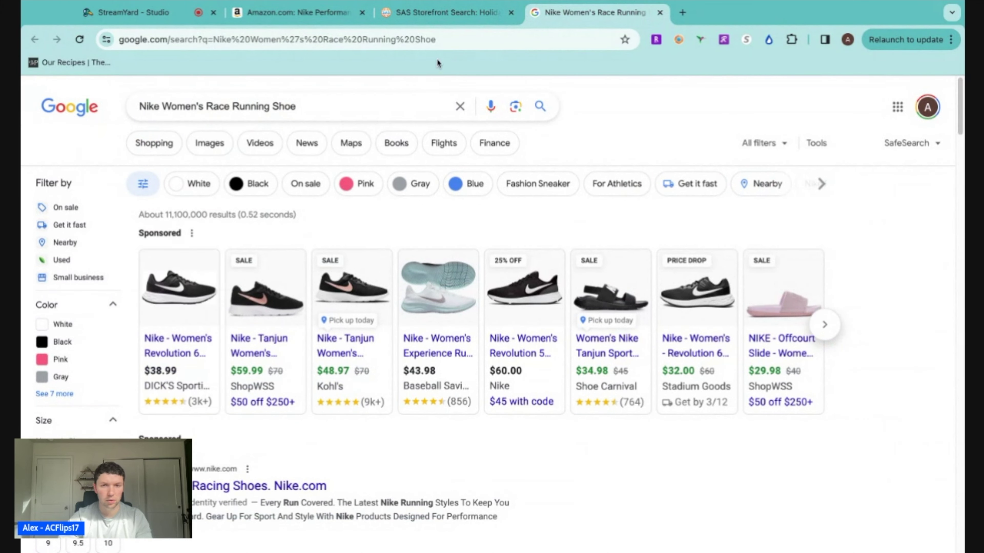
Step: Open the Race Running Shoe's Amazon listing from the storefront and examine its Keepa price and sales rank history
{"action": "left_click", "coordinate": [441, 12]}
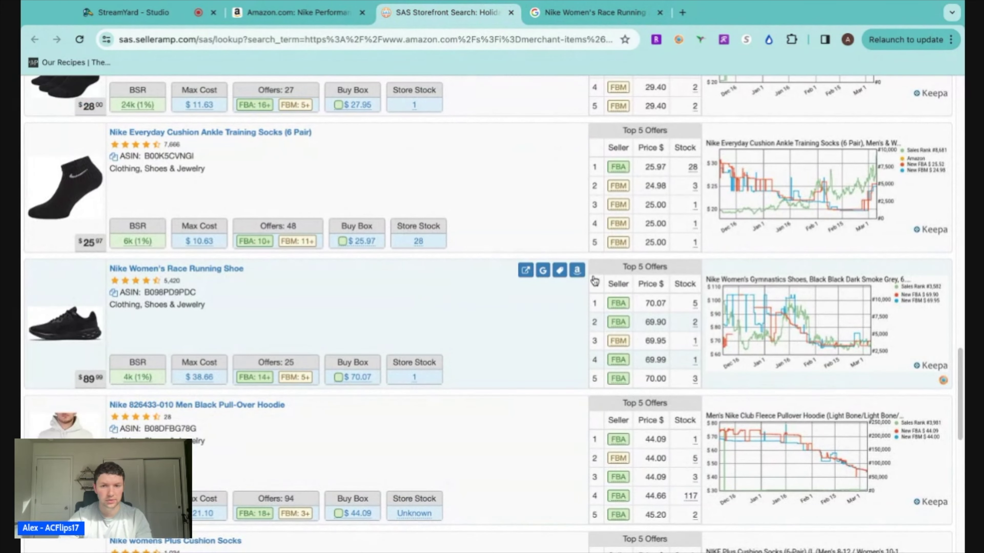
{"action": "left_click", "coordinate": [577, 270]}
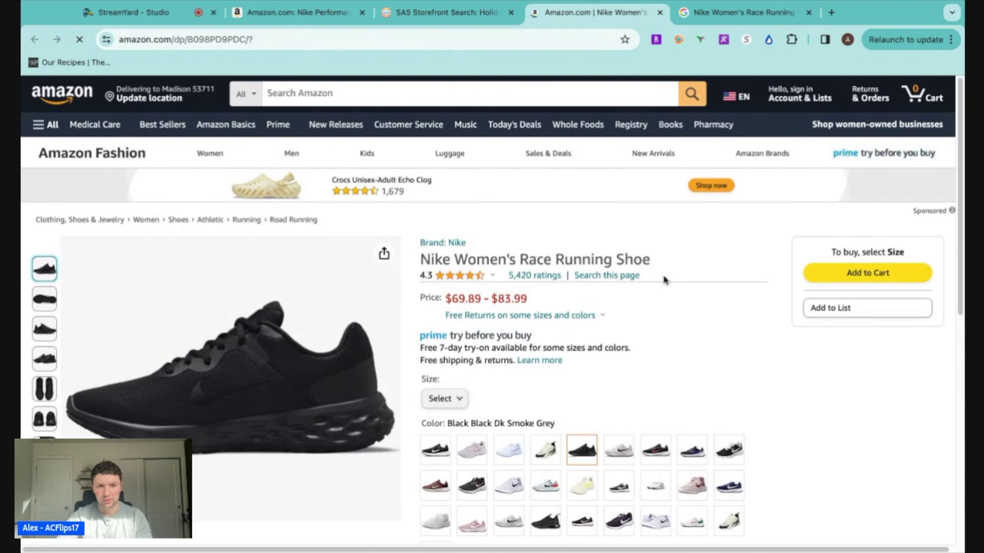
{"action": "scroll", "coordinate": [654, 278], "scroll_direction": "down", "scroll_amount": 3}
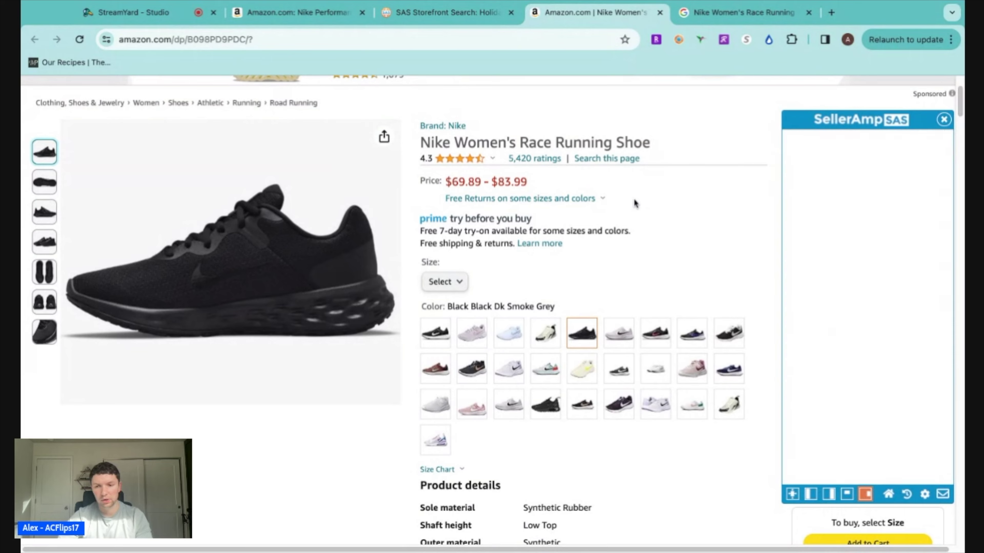
{"action": "scroll", "coordinate": [643, 198], "scroll_direction": "down", "scroll_amount": 3}
{"action": "scroll", "coordinate": [663, 171], "scroll_direction": "down", "scroll_amount": 10}
{"action": "mouse_move", "coordinate": [477, 329]}
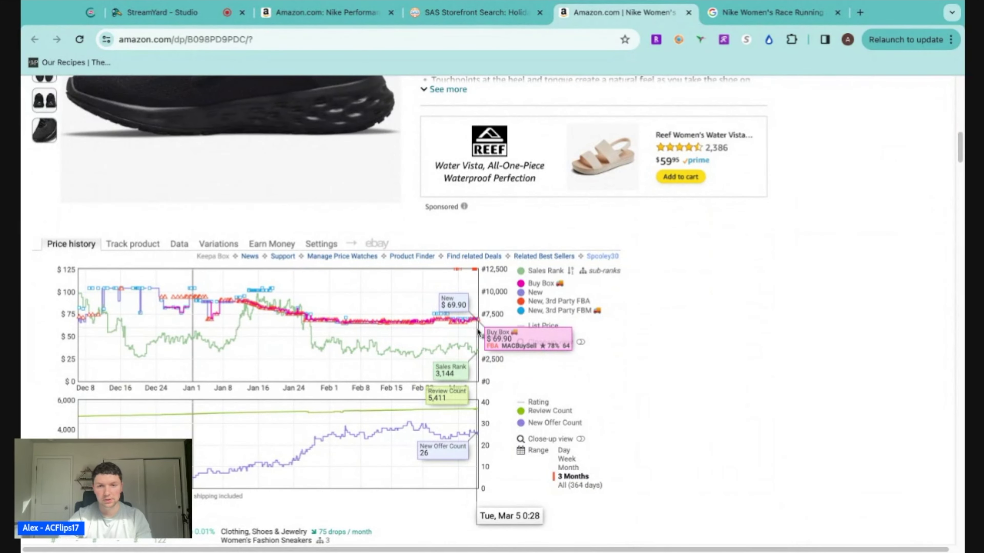
{"action": "scroll", "coordinate": [745, 330], "scroll_direction": "up", "scroll_amount": 15}
{"action": "scroll", "coordinate": [717, 278], "scroll_direction": "down", "scroll_amount": 5}
{"action": "scroll", "coordinate": [710, 276], "scroll_direction": "down", "scroll_amount": 7}
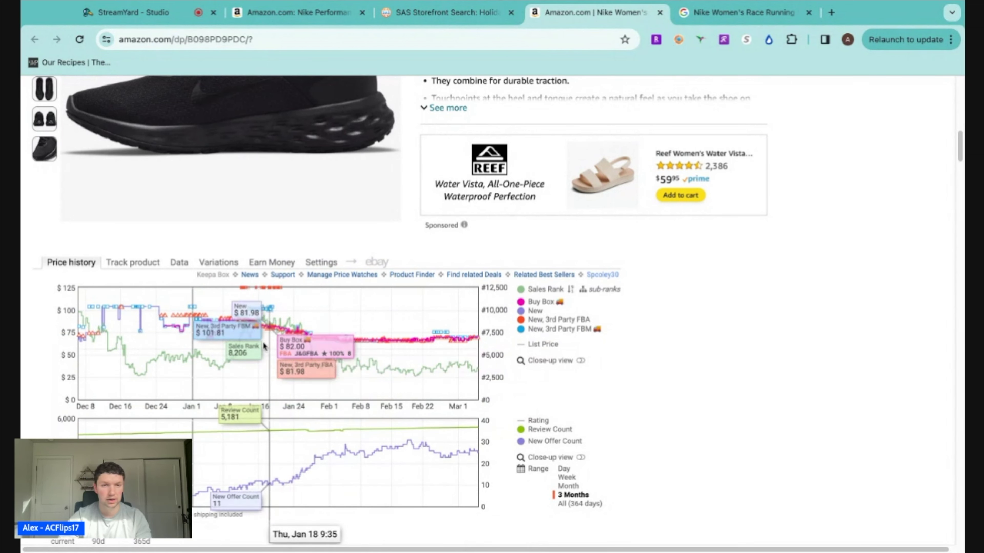
Step: Show the listing's Keepa variations and compare the black and white shoe with Google's DICK'S Sporting Goods offer
{"action": "left_click", "coordinate": [220, 264]}
{"action": "scroll", "coordinate": [747, 310], "scroll_direction": "down", "scroll_amount": 2}
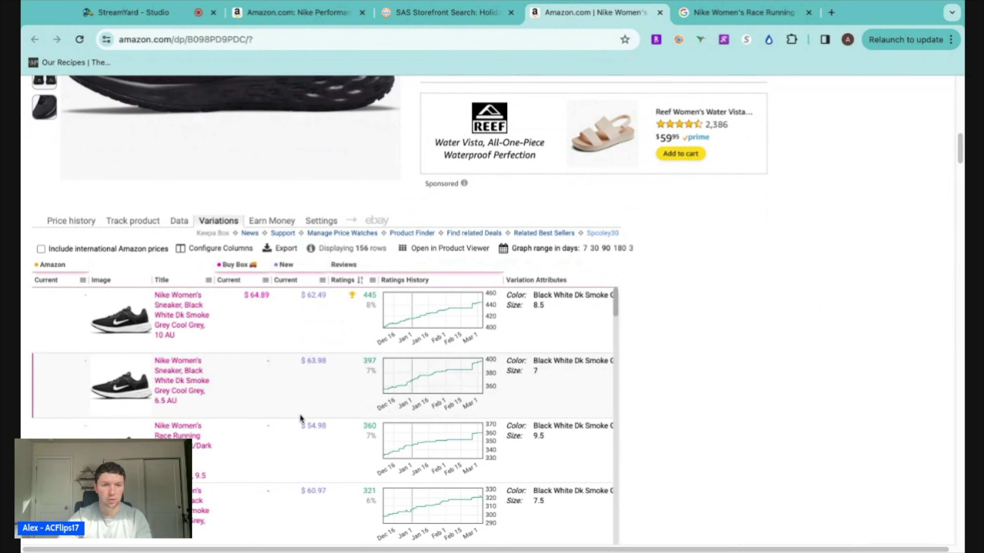
{"action": "left_click", "coordinate": [726, 14]}
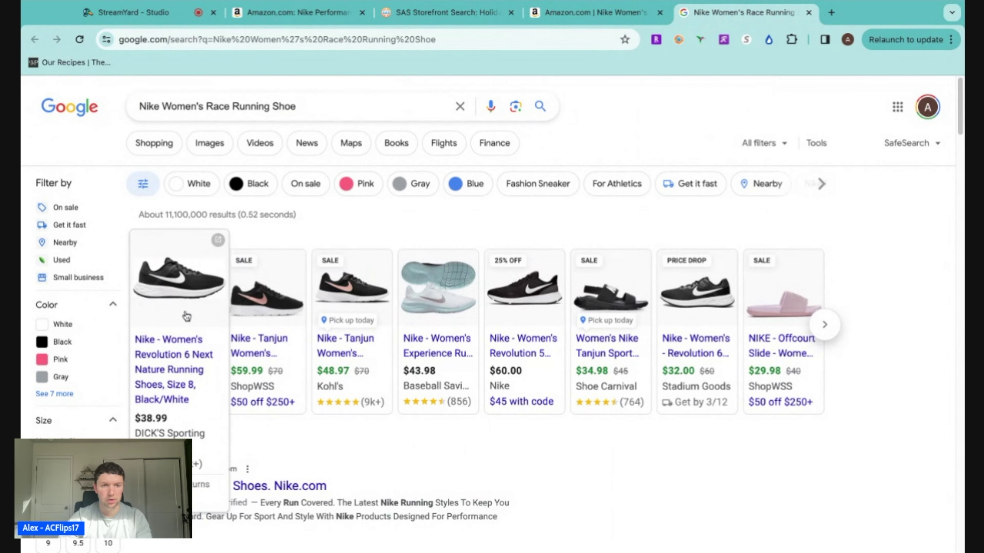
{"action": "left_click", "coordinate": [593, 12]}
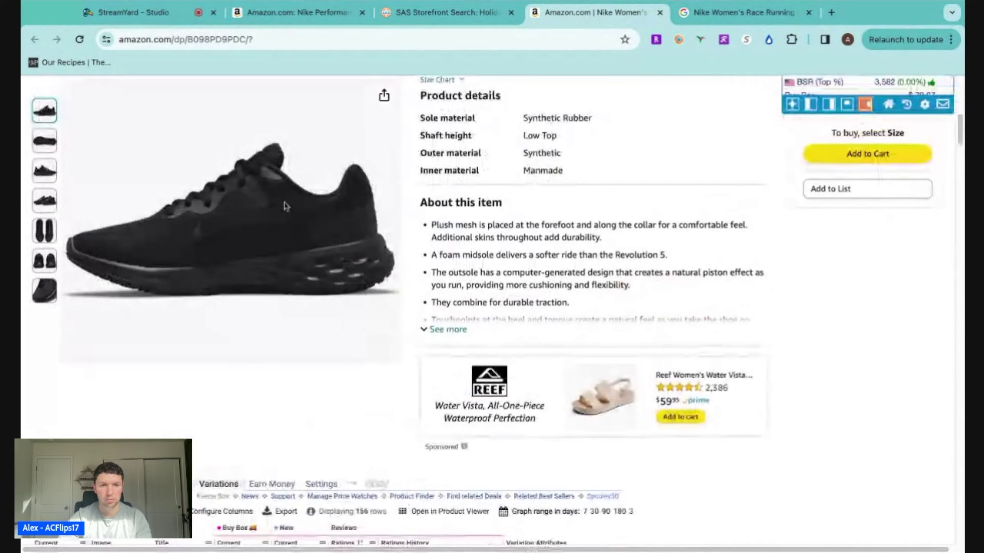
{"action": "scroll", "coordinate": [524, 323], "scroll_direction": "down", "scroll_amount": 5}
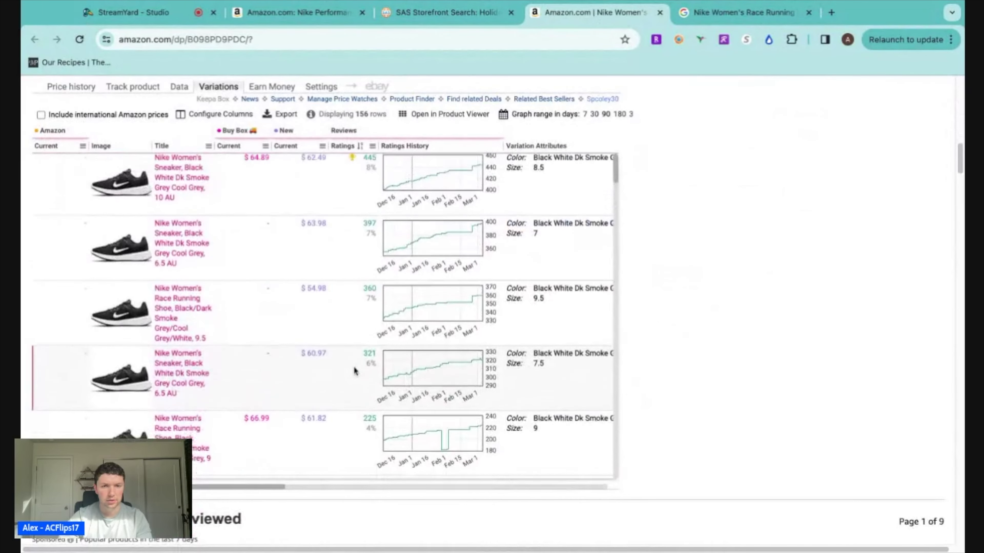
{"action": "scroll", "coordinate": [350, 355], "scroll_direction": "up", "scroll_amount": 1}
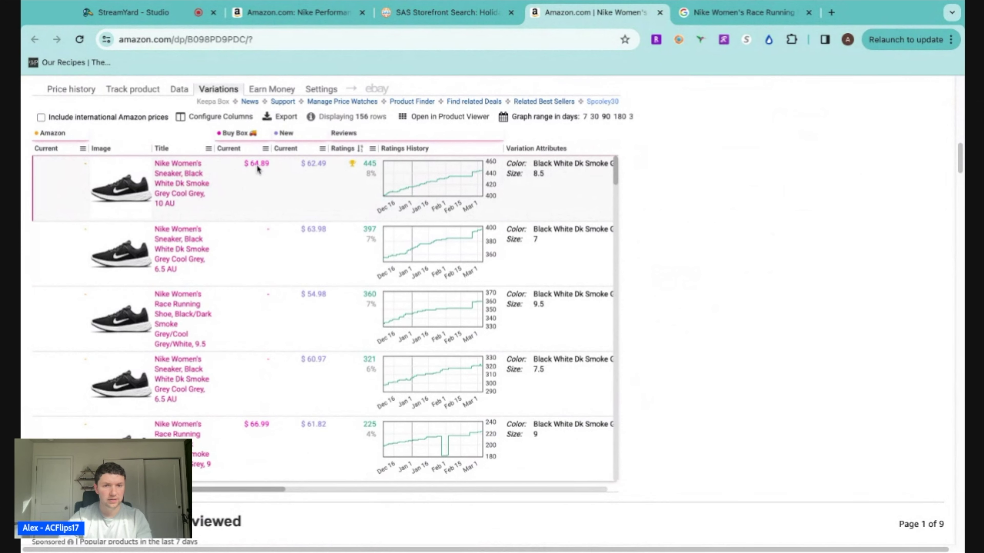
{"action": "scroll", "coordinate": [265, 168], "scroll_direction": "up", "scroll_amount": 15}
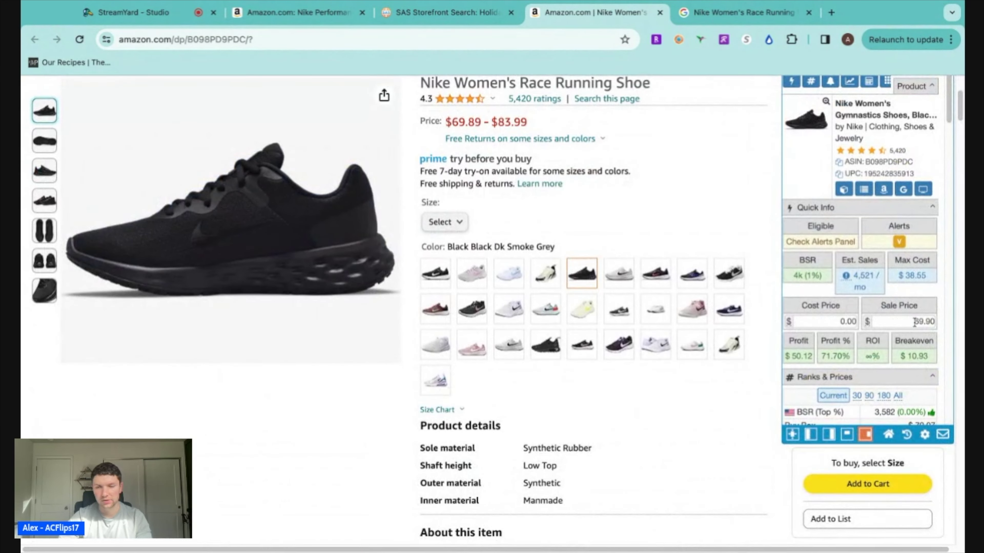
Step: Look through the Keepa variations, comparing colors, sizes, buy box prices and rating counts
{"action": "scroll", "coordinate": [573, 399], "scroll_direction": "down", "scroll_amount": 15}
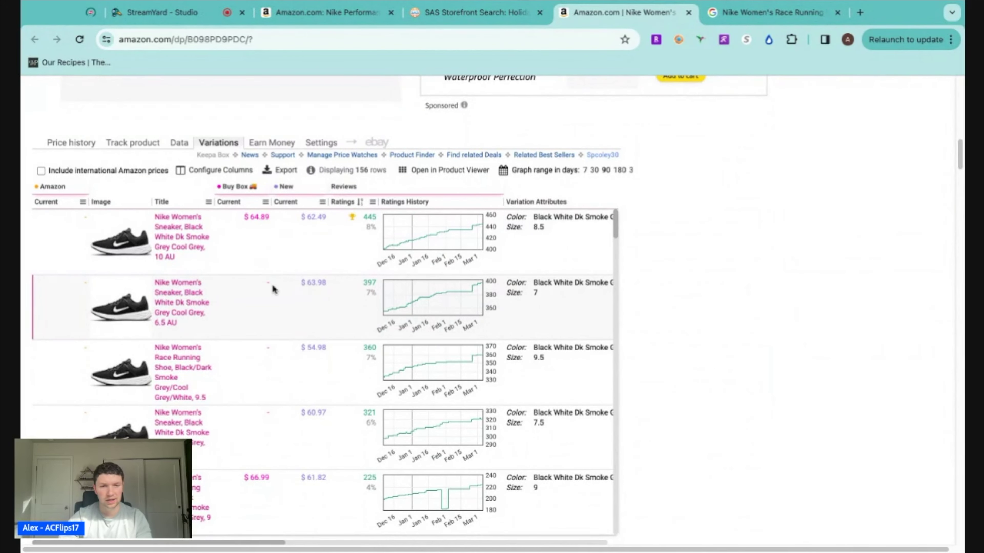
{"action": "scroll", "coordinate": [316, 288], "scroll_direction": "down", "scroll_amount": 3}
{"action": "scroll", "coordinate": [314, 310], "scroll_direction": "down", "scroll_amount": 2}
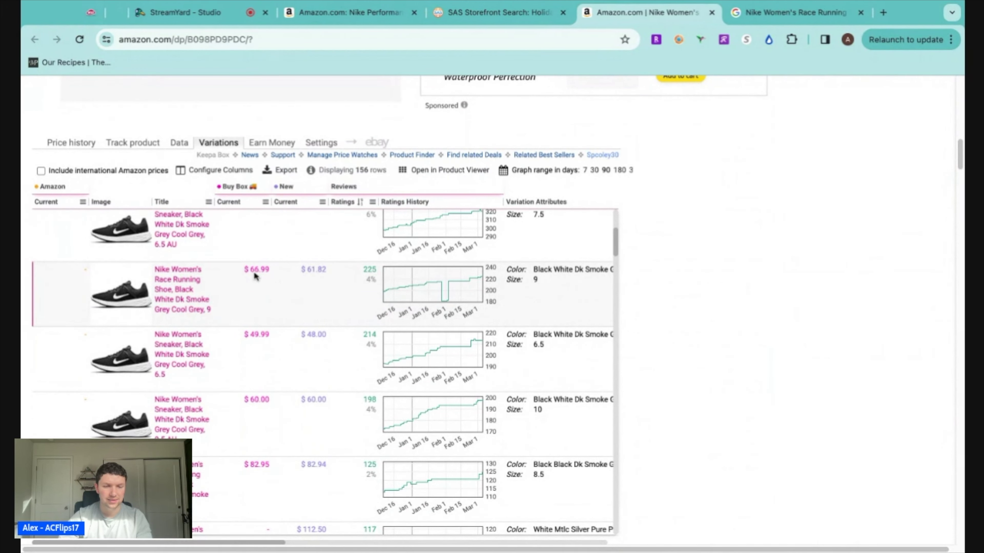
{"action": "scroll", "coordinate": [278, 279], "scroll_direction": "down", "scroll_amount": 2}
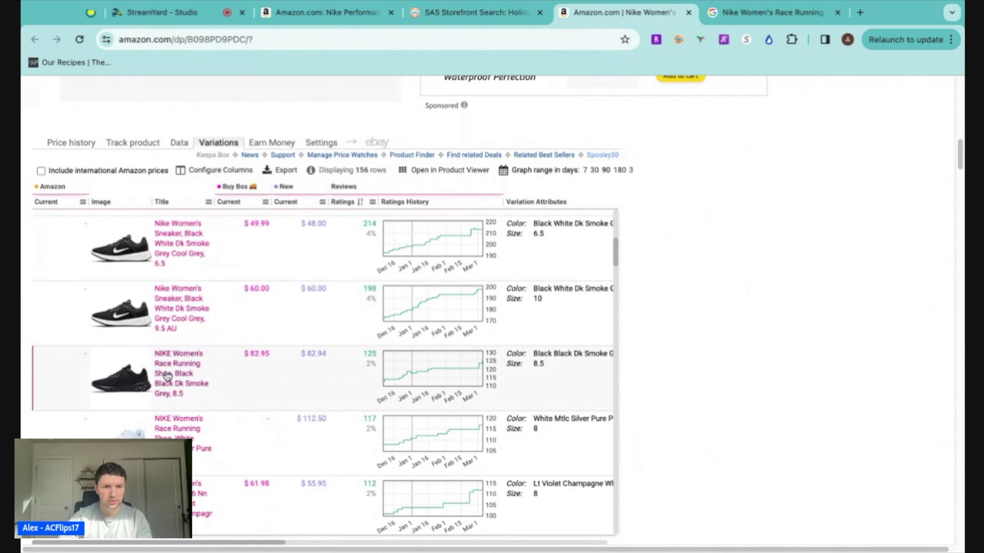
{"action": "scroll", "coordinate": [187, 347], "scroll_direction": "down", "scroll_amount": 5}
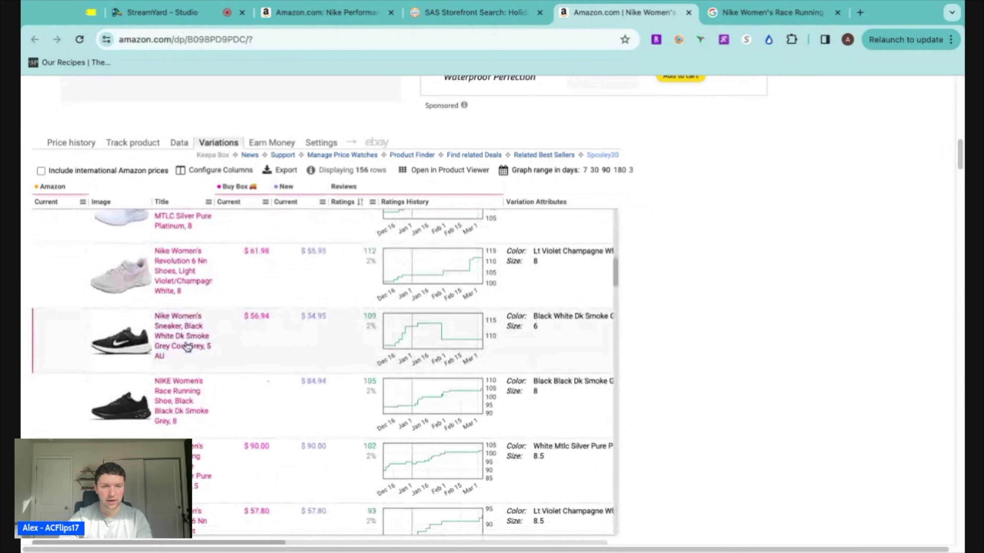
{"action": "scroll", "coordinate": [180, 338], "scroll_direction": "down", "scroll_amount": 5}
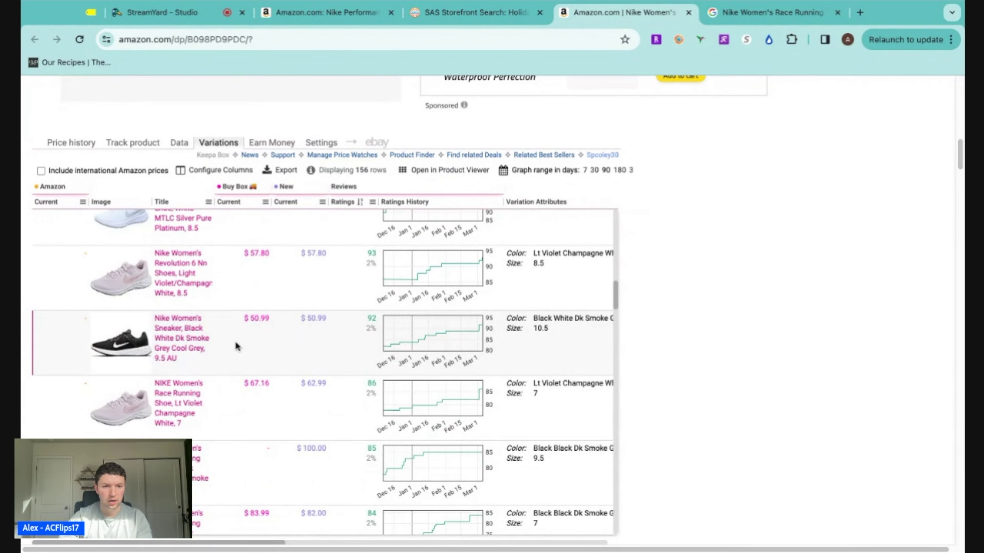
{"action": "scroll", "coordinate": [242, 336], "scroll_direction": "up", "scroll_amount": 15}
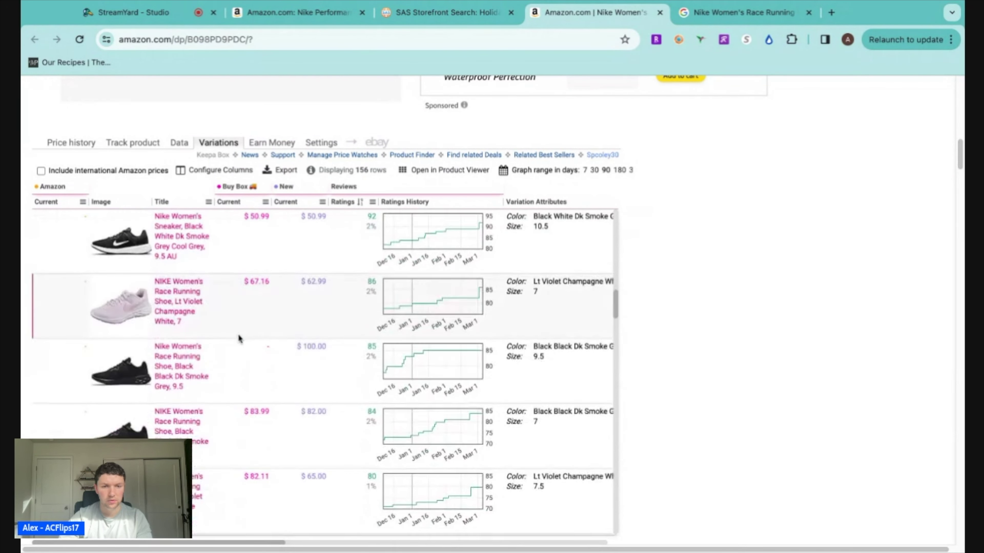
{"action": "scroll", "coordinate": [209, 364], "scroll_direction": "up", "scroll_amount": 1}
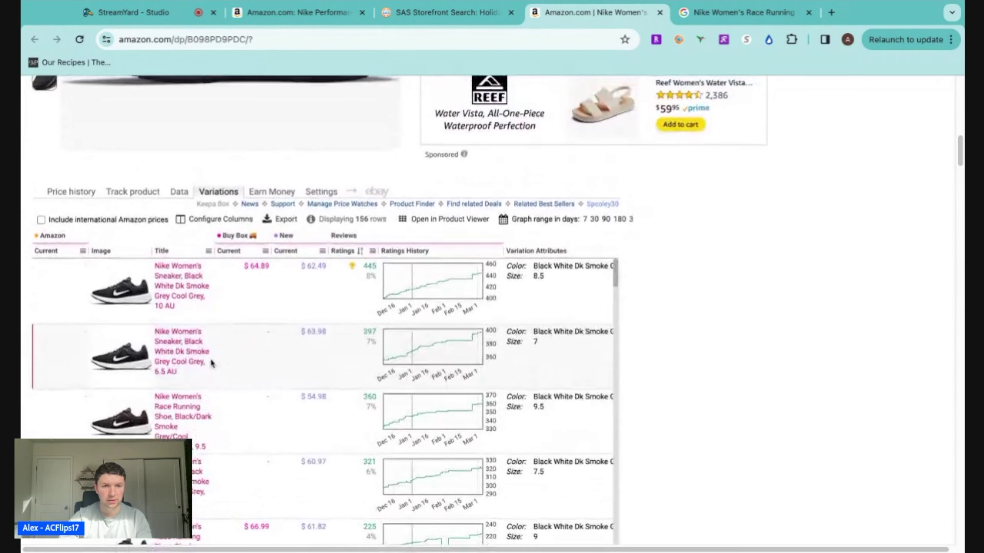
{"action": "scroll", "coordinate": [643, 337], "scroll_direction": "down", "scroll_amount": 2}
{"action": "scroll", "coordinate": [356, 336], "scroll_direction": "down", "scroll_amount": 1}
{"action": "scroll", "coordinate": [355, 334], "scroll_direction": "down", "scroll_amount": 3}
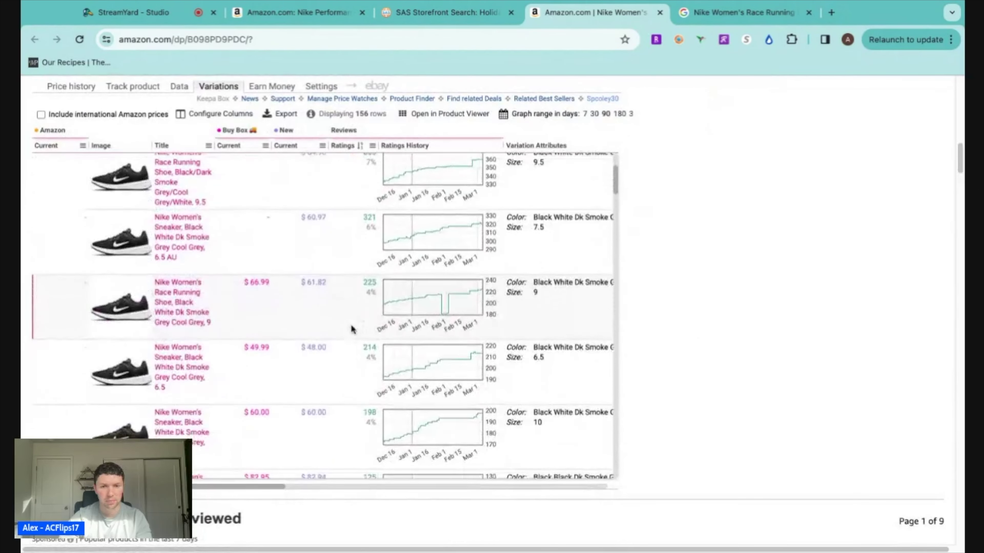
{"action": "scroll", "coordinate": [240, 341], "scroll_direction": "down", "scroll_amount": 3}
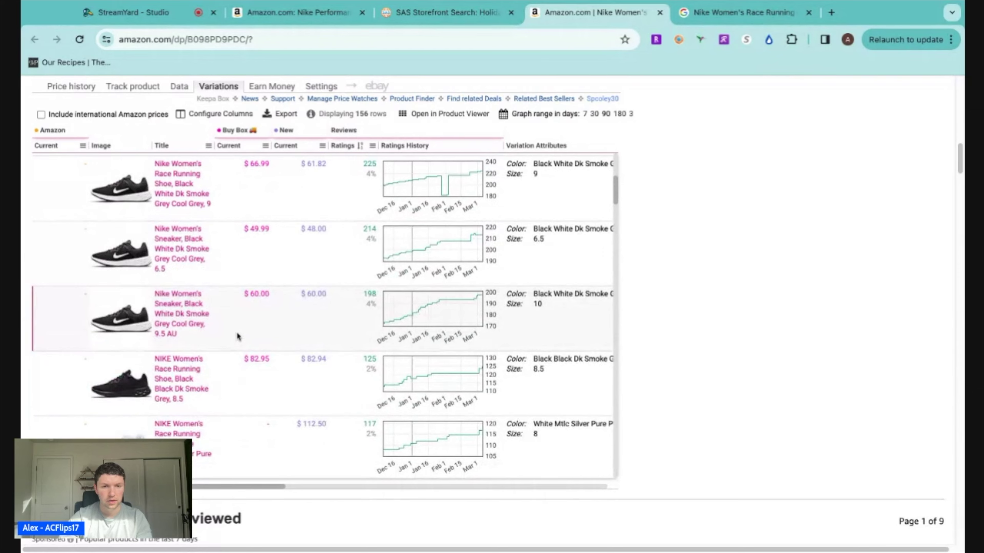
Step: Open the size 9 Black White Dk Smoke Grey Cool Grey variation's listing and examine its most recent days of Keepa price history
{"action": "scroll", "coordinate": [208, 337], "scroll_direction": "up", "scroll_amount": 7}
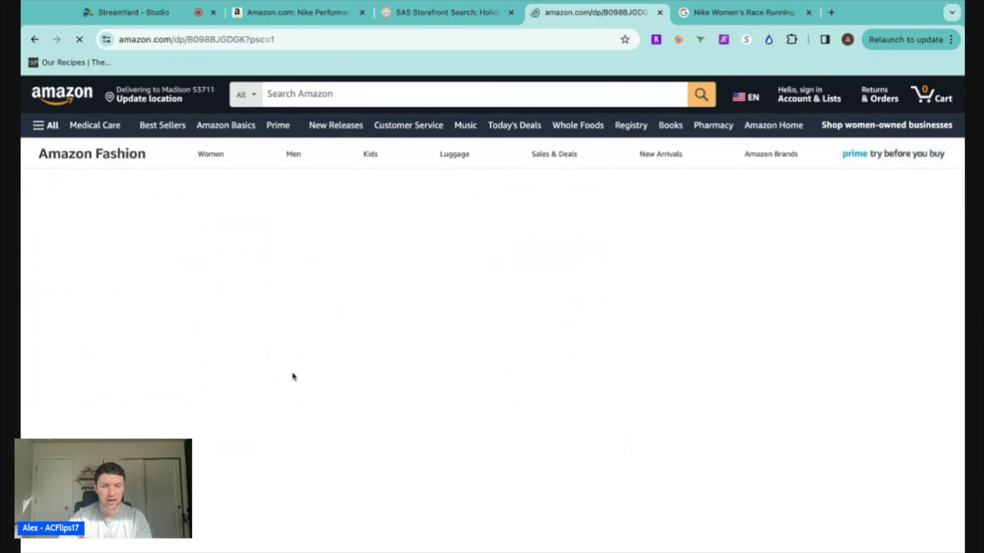
{"action": "scroll", "coordinate": [635, 260], "scroll_direction": "down", "scroll_amount": 4}
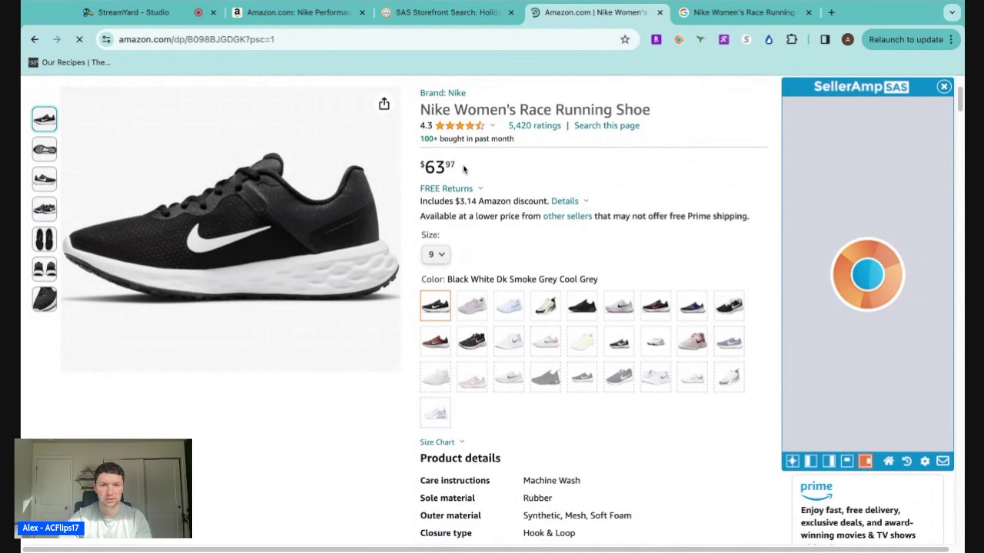
{"action": "scroll", "coordinate": [618, 190], "scroll_direction": "down", "scroll_amount": 15}
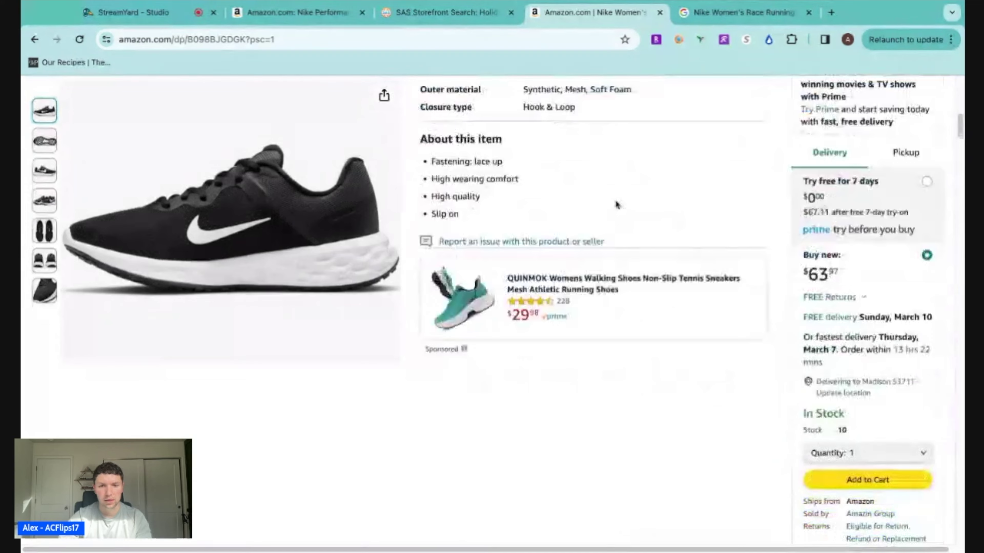
{"action": "left_click_drag", "start_coordinate": [477, 286], "coordinate": [447, 286]}
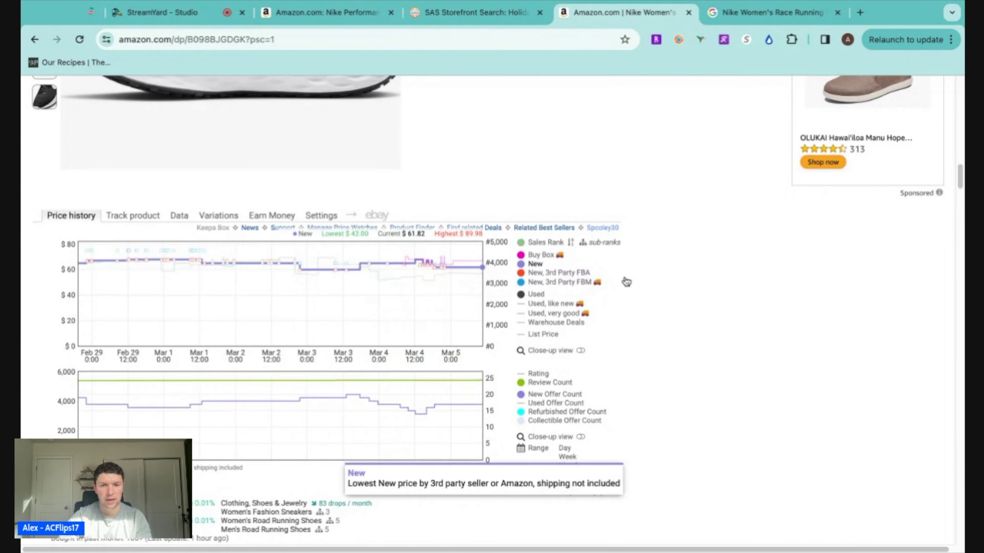
Step: Set the SellerAmp sale price to $66.99 for the size 9 black and white shoe and dismiss the savings alert
{"action": "scroll", "coordinate": [703, 292], "scroll_direction": "up", "scroll_amount": 8}
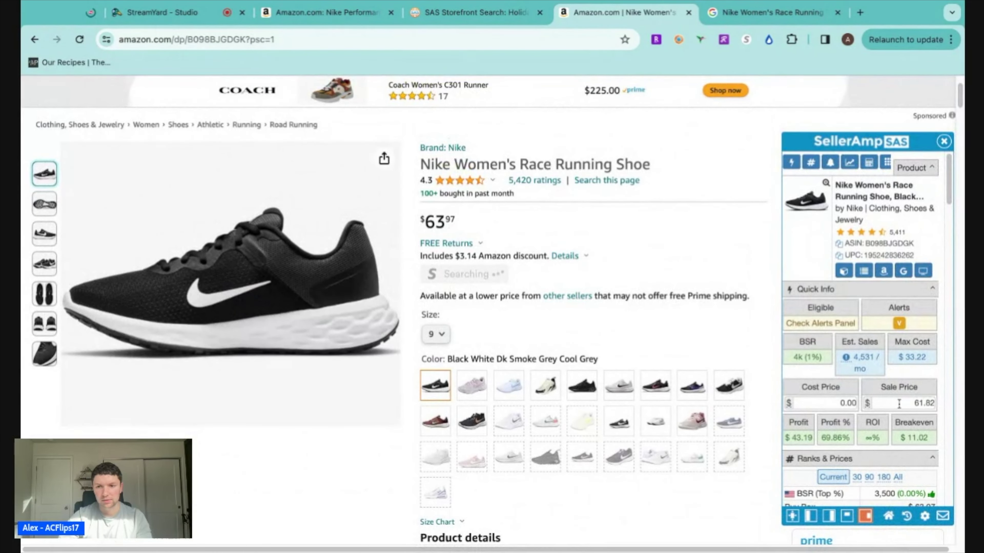
{"action": "scroll", "coordinate": [887, 401], "scroll_direction": "down", "scroll_amount": 6}
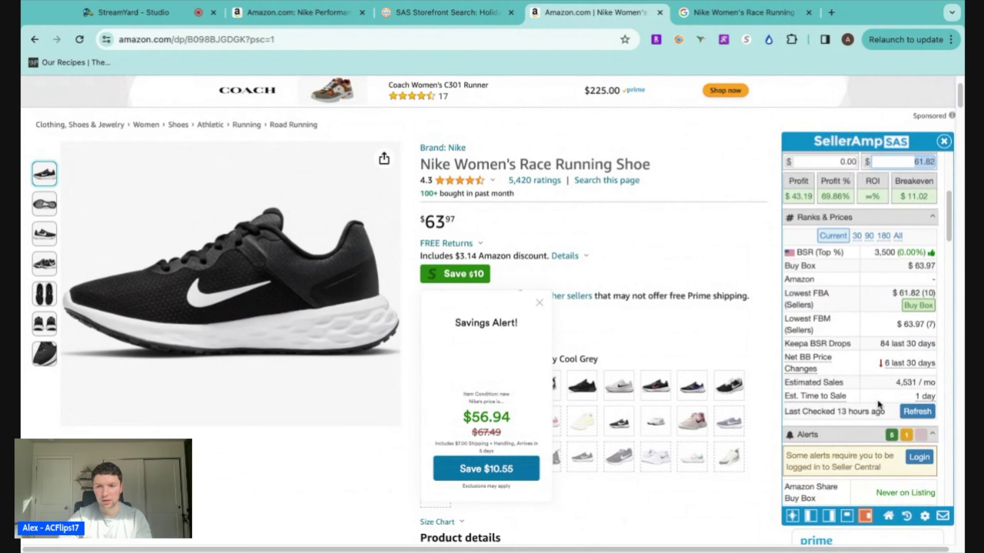
{"action": "scroll", "coordinate": [878, 399], "scroll_direction": "up", "scroll_amount": 3}
{"action": "scroll", "coordinate": [877, 388], "scroll_direction": "up", "scroll_amount": 2}
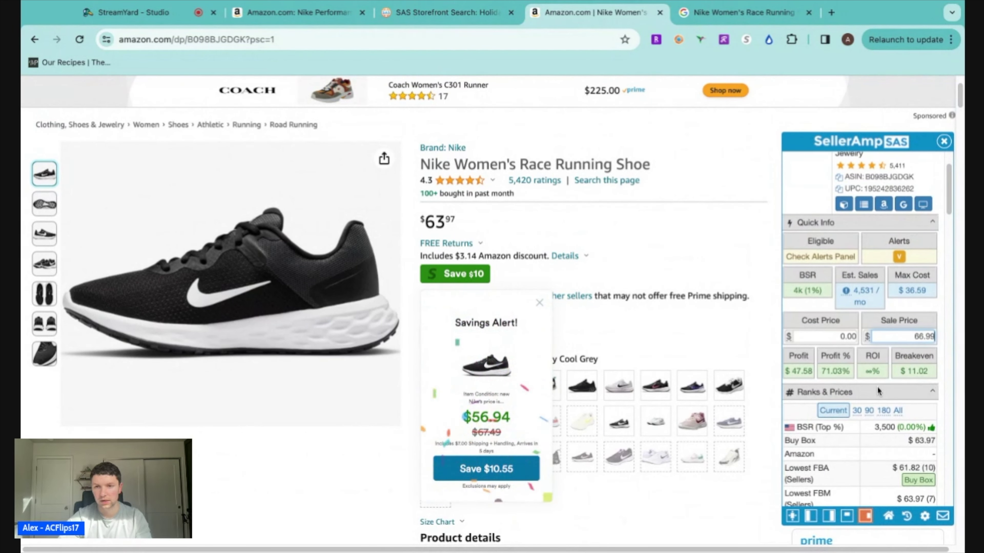
{"action": "left_click", "coordinate": [538, 303]}
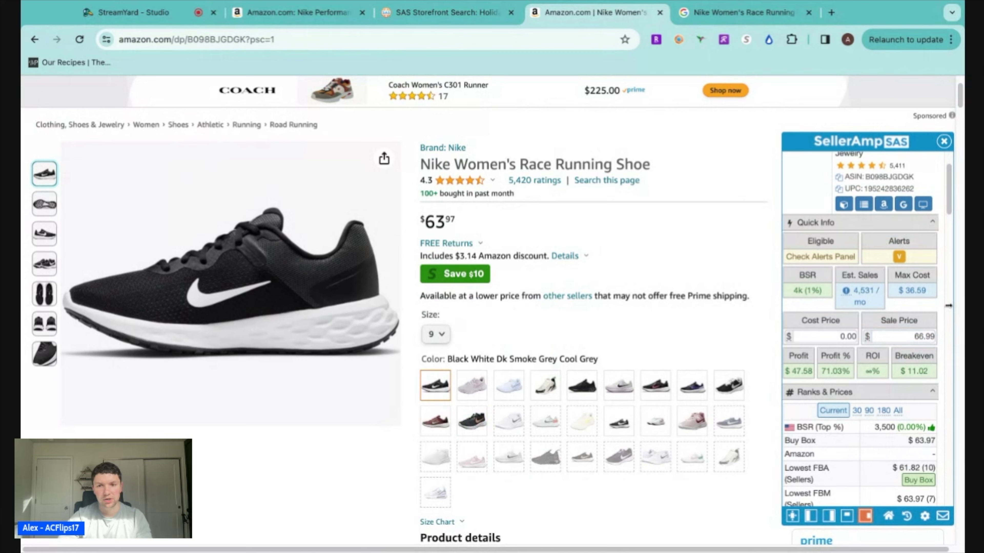
Step: Open DICK'S Sporting Goods' Nike Women's Revolution 6 product page from the Google results and check its price and available sizes
{"action": "left_click", "coordinate": [728, 12]}
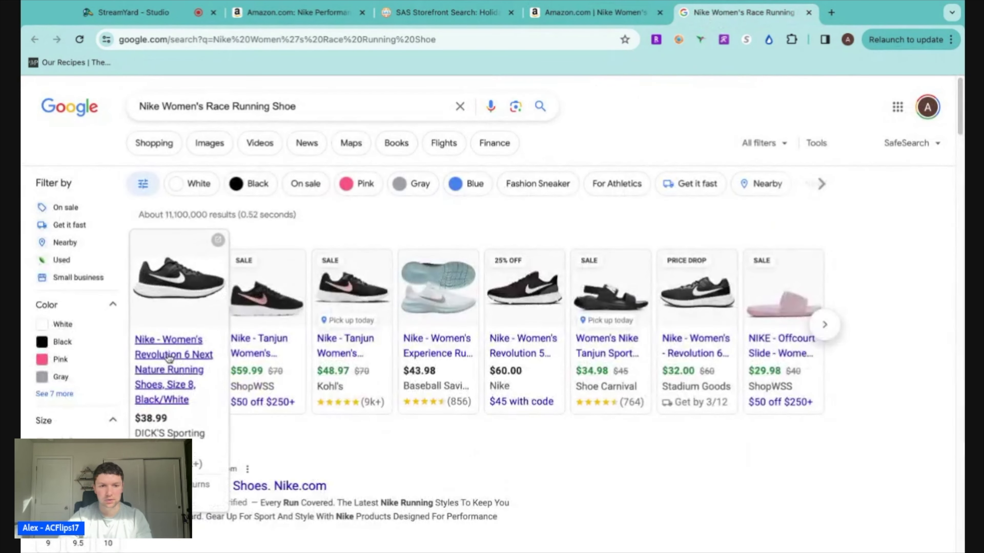
{"action": "left_click", "coordinate": [178, 282]}
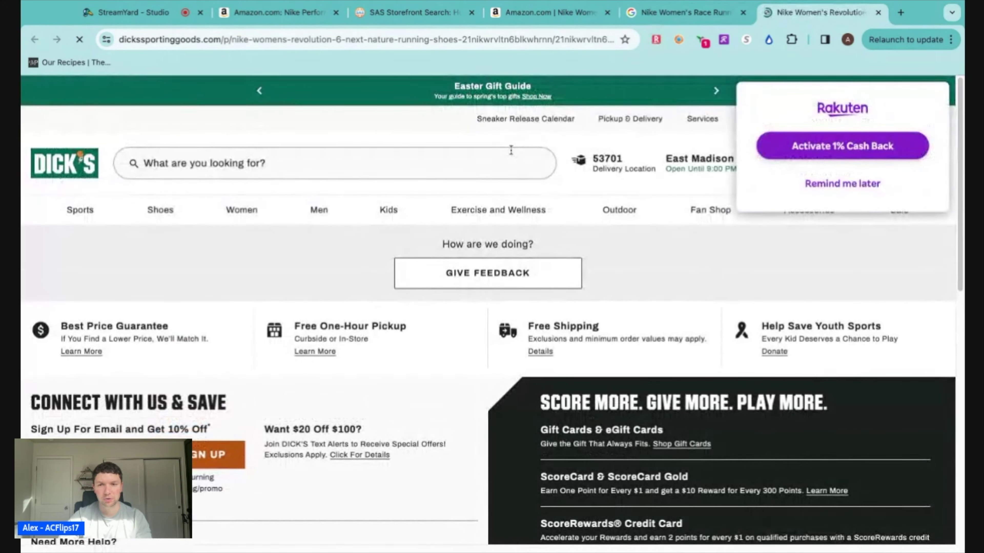
{"action": "scroll", "coordinate": [595, 200], "scroll_direction": "down", "scroll_amount": 3}
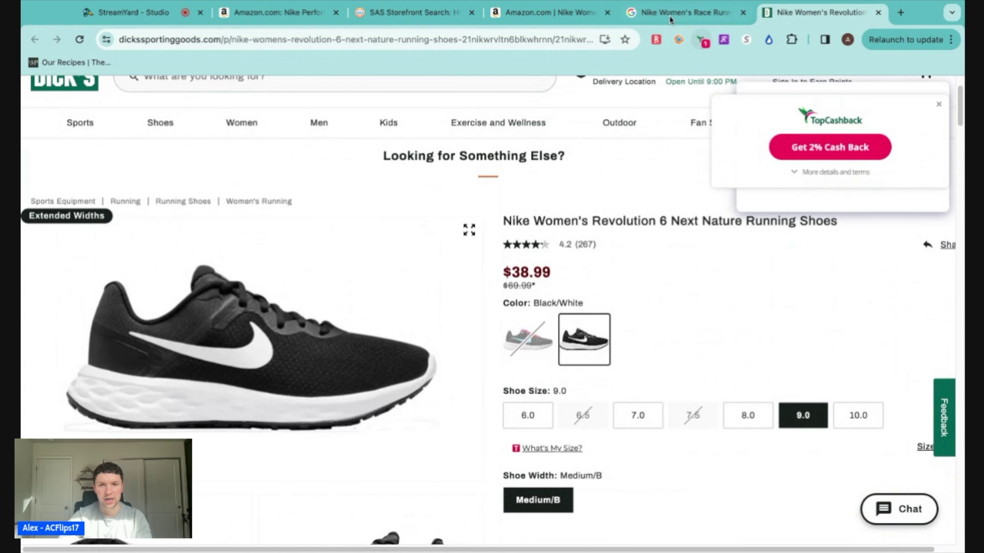
Step: Enter the $38.99 retail price as SellerAmp's cost price, multiply it by .9, and reduce it further to $33.69
{"action": "left_click", "coordinate": [527, 14]}
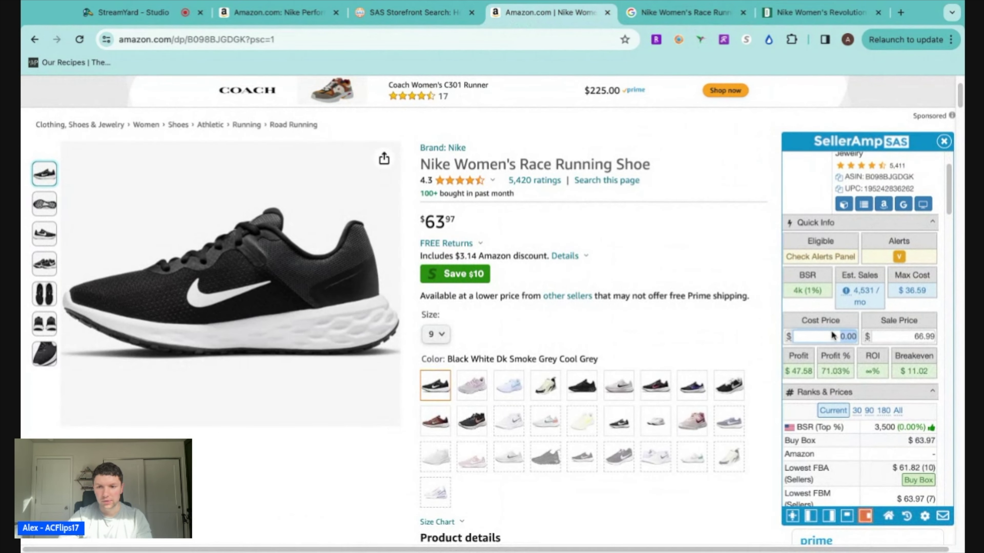
{"action": "type", "text": "38.99"}
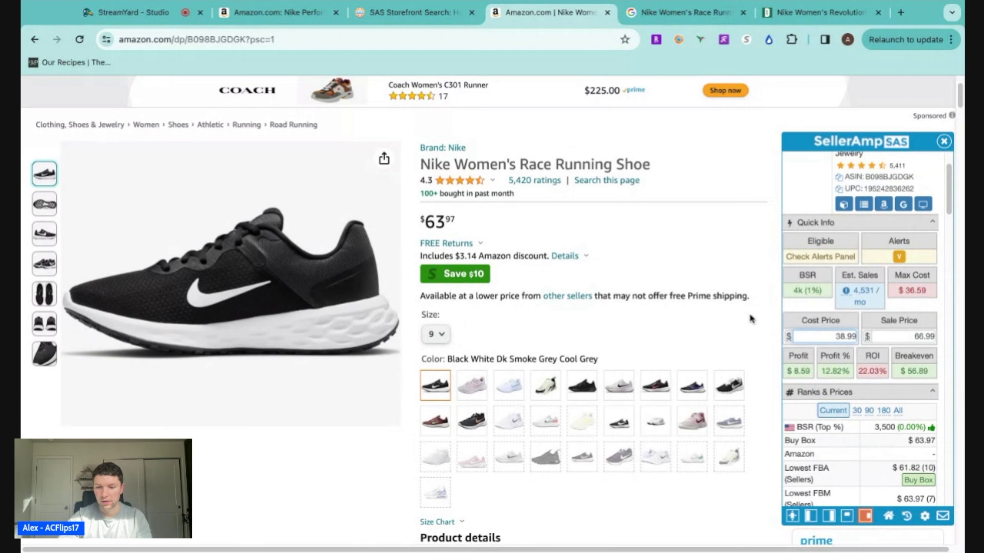
{"action": "type", "text": "*.9"}
{"action": "key", "text": "Return"}
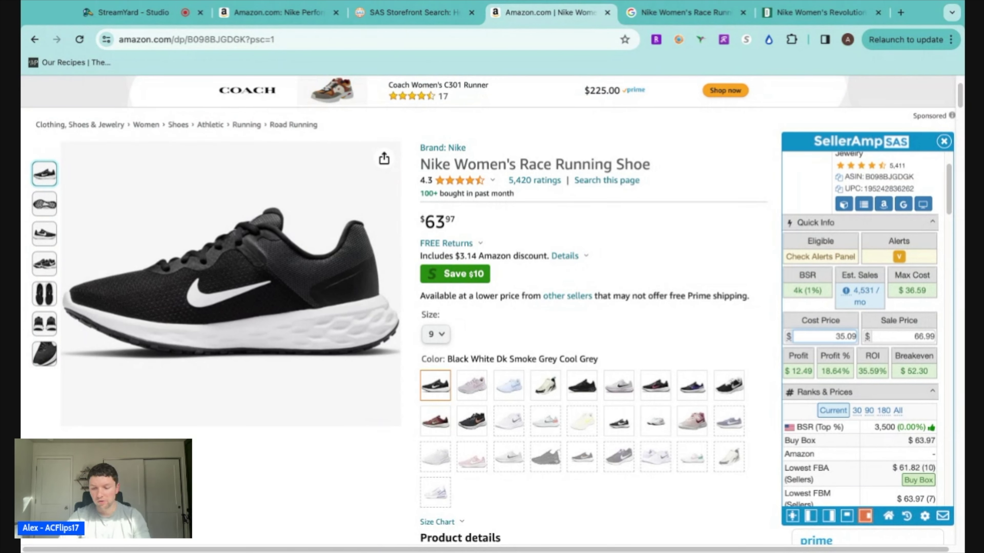
{"action": "type", "text": "'"}
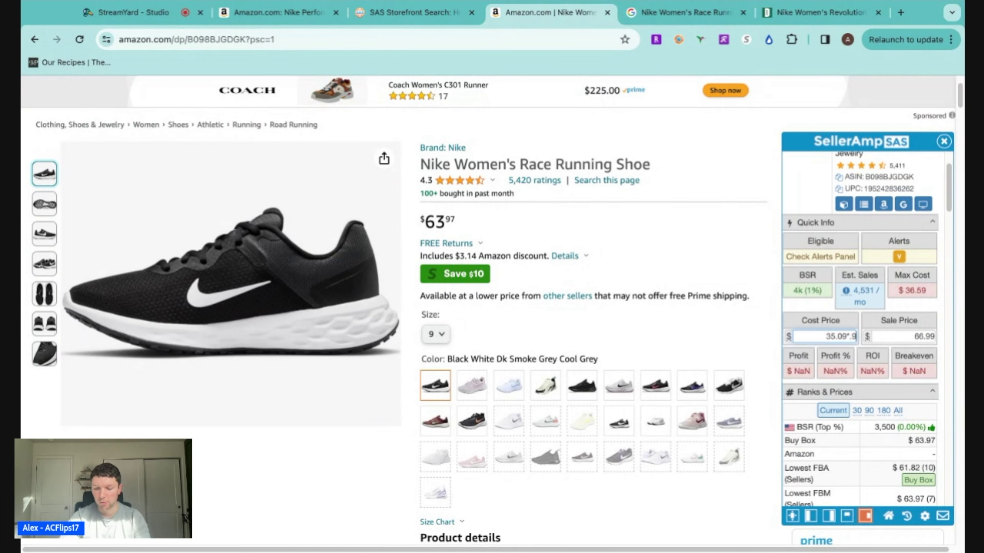
{"action": "key", "text": "Return"}
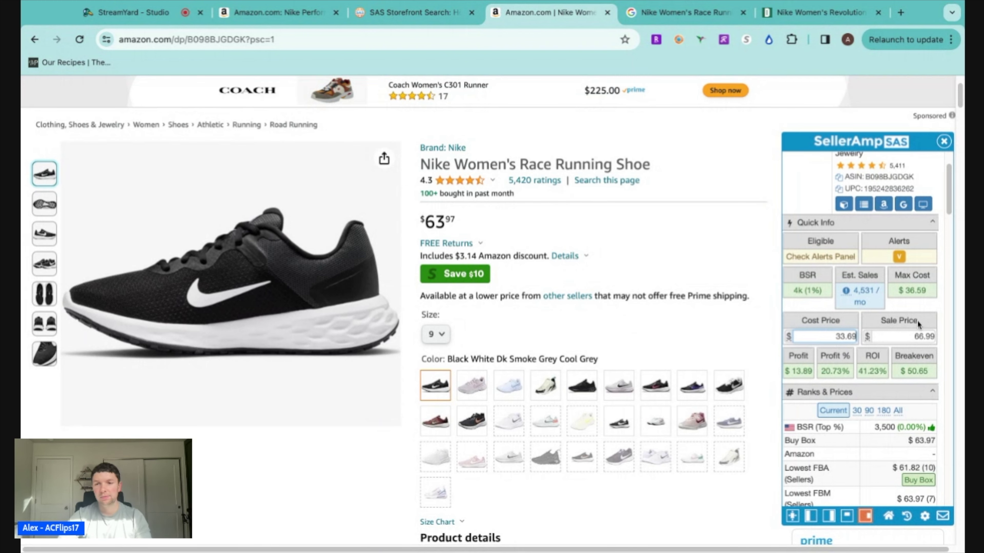
Step: Examine the size 9 shoe's Keepa price history around March 3 for its lowest recent new price
{"action": "scroll", "coordinate": [499, 281], "scroll_direction": "down", "scroll_amount": 15}
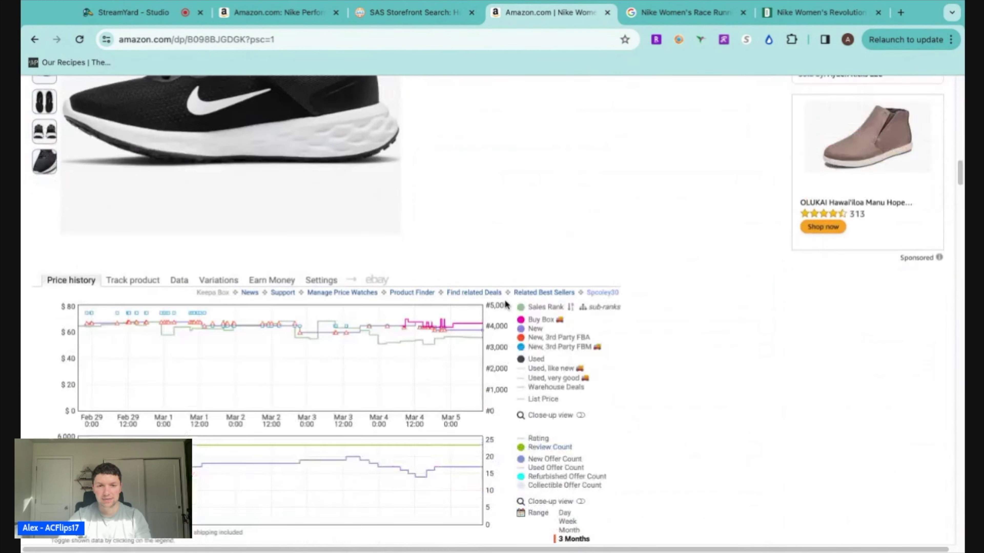
{"action": "scroll", "coordinate": [505, 305], "scroll_direction": "down", "scroll_amount": 2}
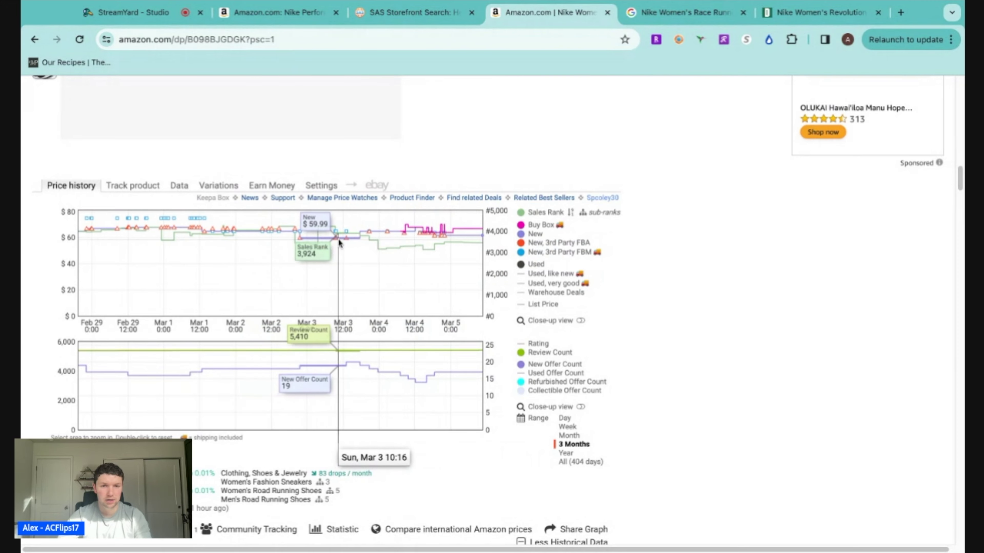
{"action": "scroll", "coordinate": [677, 295], "scroll_direction": "up", "scroll_amount": 5}
{"action": "scroll", "coordinate": [677, 295], "scroll_direction": "up", "scroll_amount": 10}
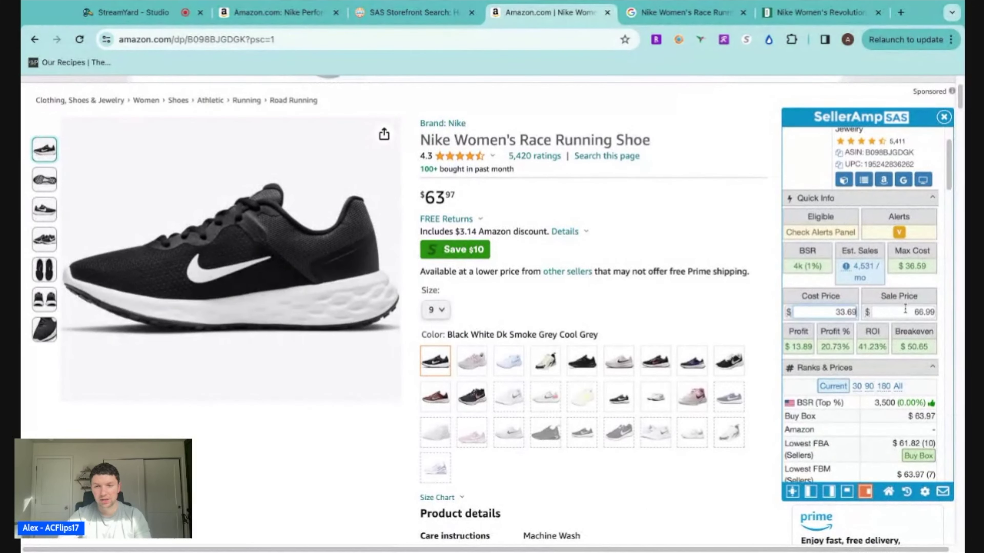
Step: Try SellerAmp sale prices of $59.99 and $70.00 to compare the resulting profit and ROI
{"action": "scroll", "coordinate": [898, 306], "scroll_direction": "down", "scroll_amount": 1}
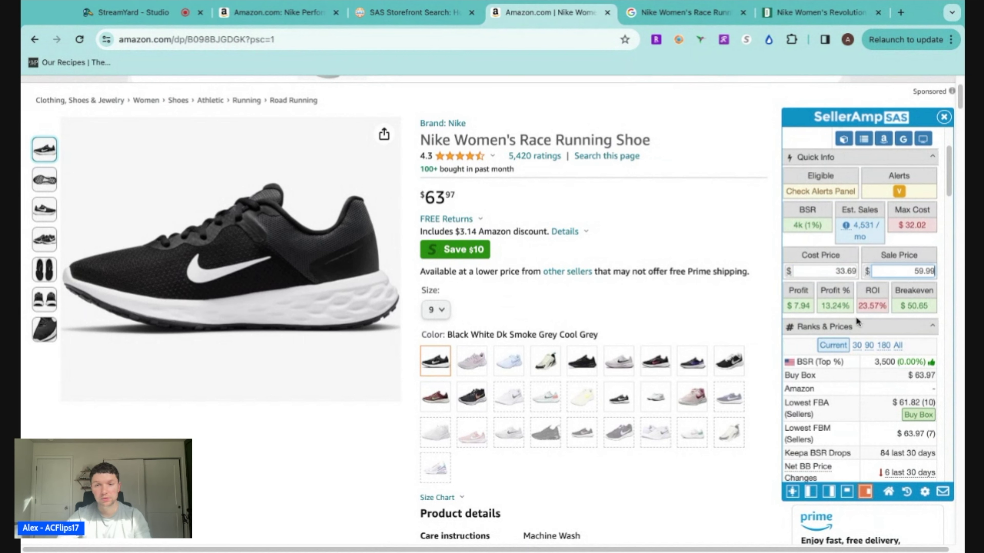
{"action": "left_click", "coordinate": [901, 271]}
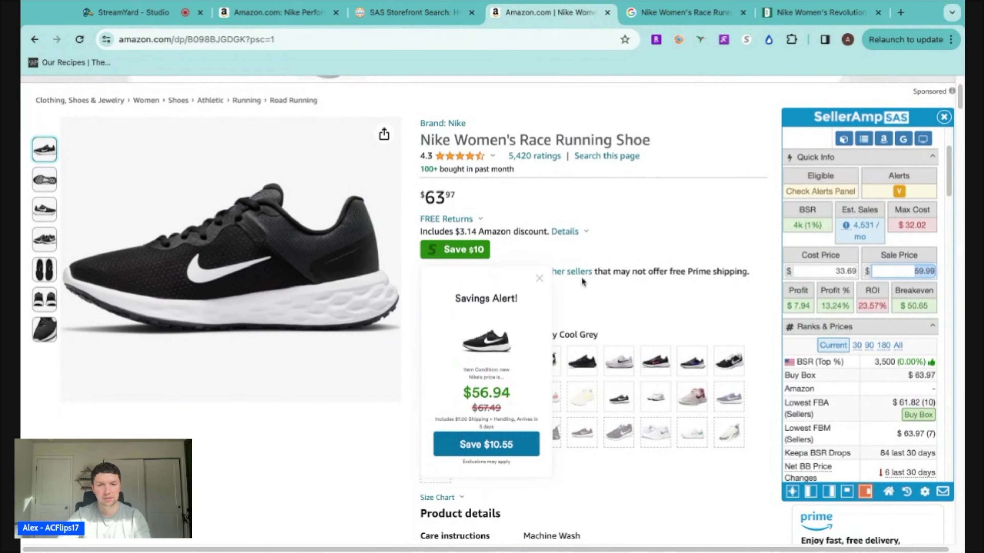
{"action": "type", "text": "70"}
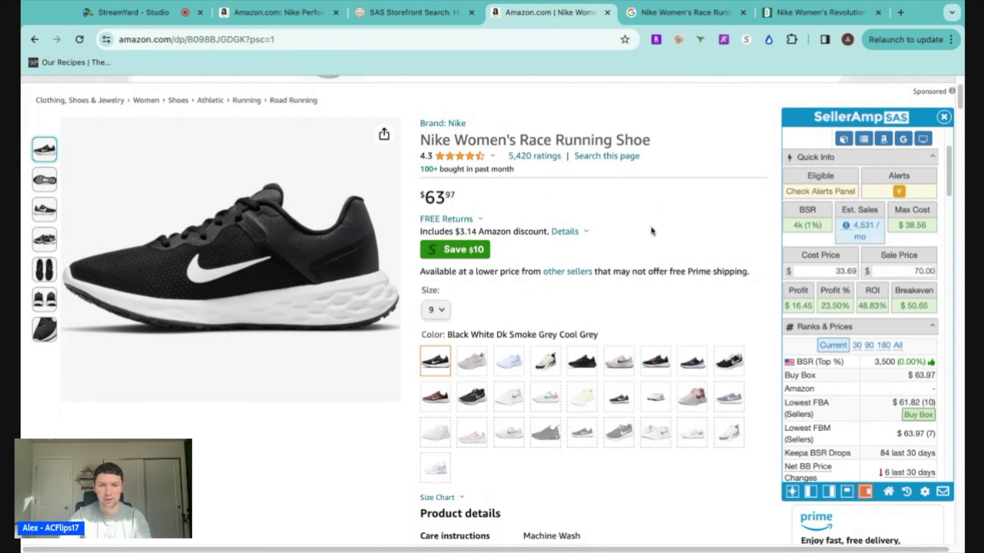
Step: Show three months of Keepa price history and look through the variations' sizes, prices and rating counts
{"action": "scroll", "coordinate": [626, 243], "scroll_direction": "down", "scroll_amount": 15}
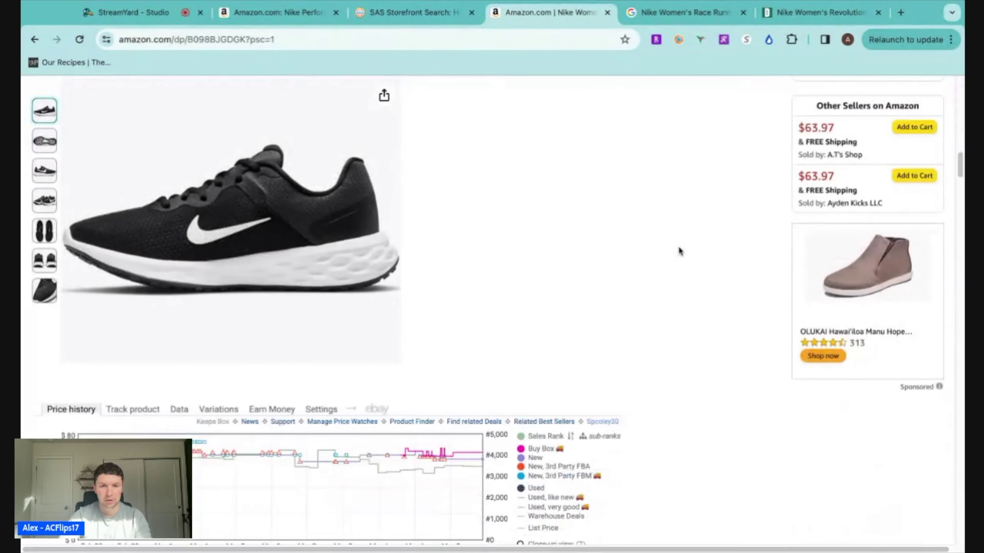
{"action": "left_click", "coordinate": [575, 426]}
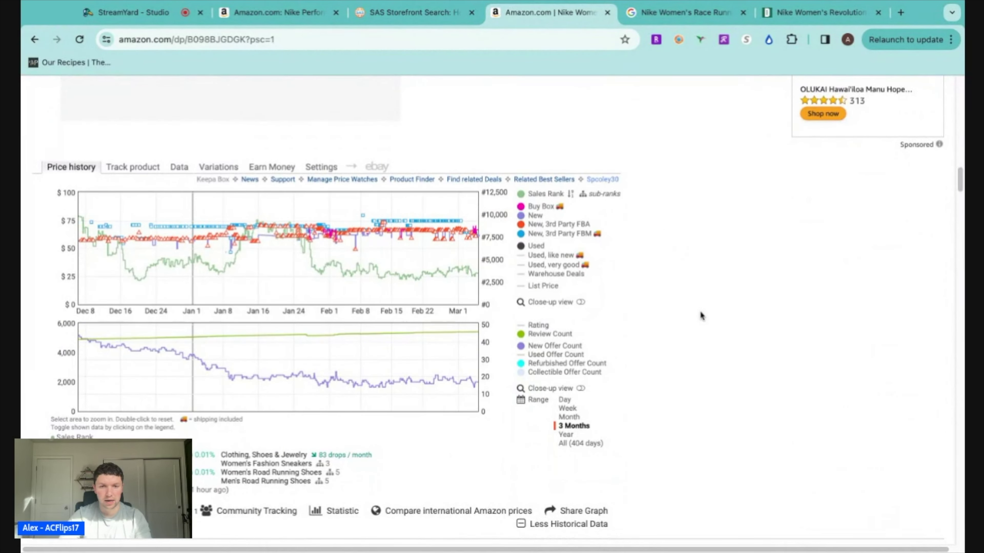
{"action": "left_click", "coordinate": [219, 162]}
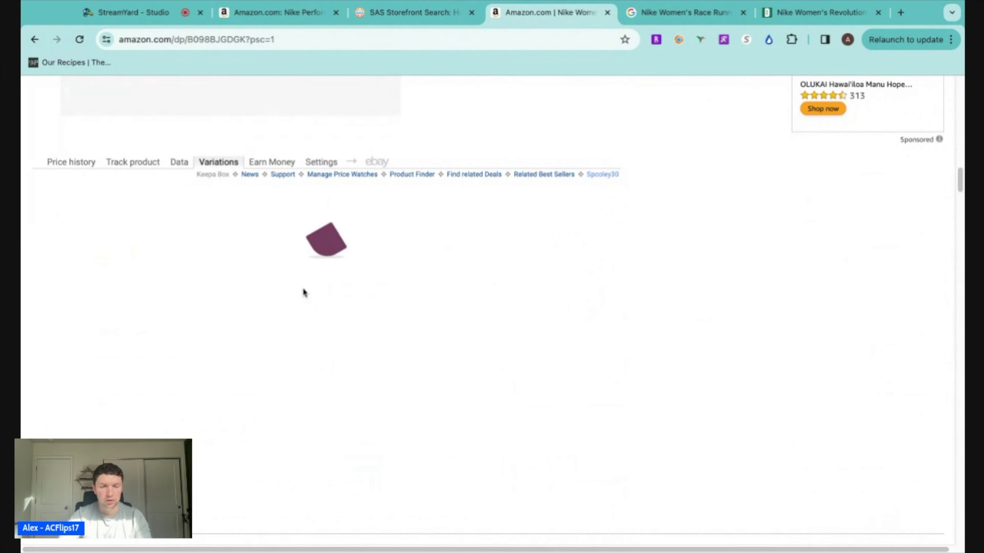
{"action": "scroll", "coordinate": [665, 222], "scroll_direction": "down", "scroll_amount": 1}
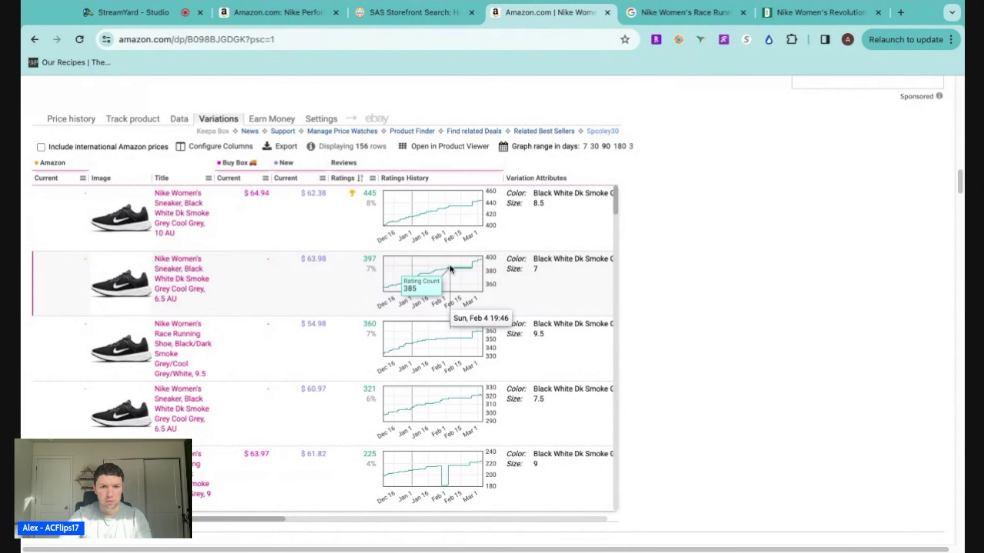
{"action": "scroll", "coordinate": [425, 273], "scroll_direction": "down", "scroll_amount": 2}
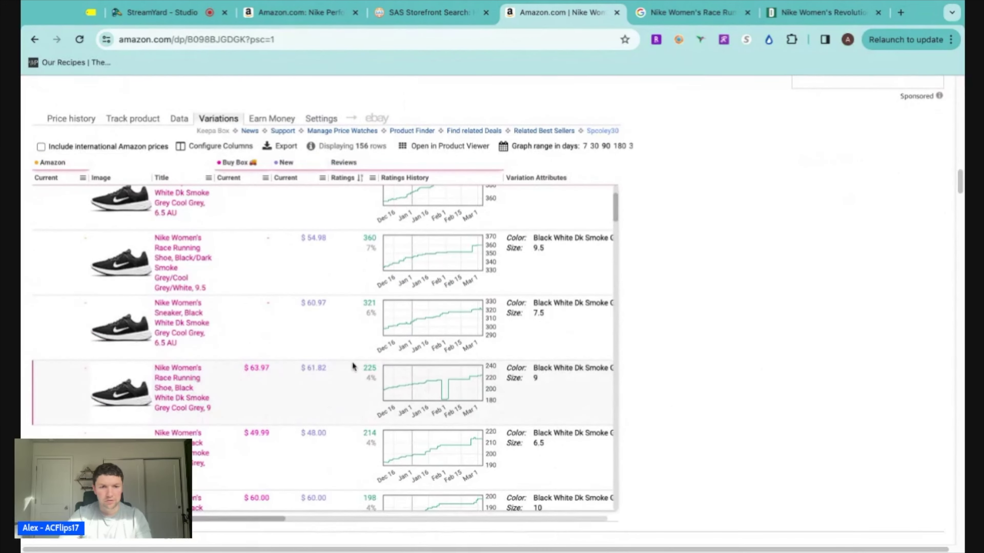
{"action": "scroll", "coordinate": [210, 238], "scroll_direction": "up", "scroll_amount": 3}
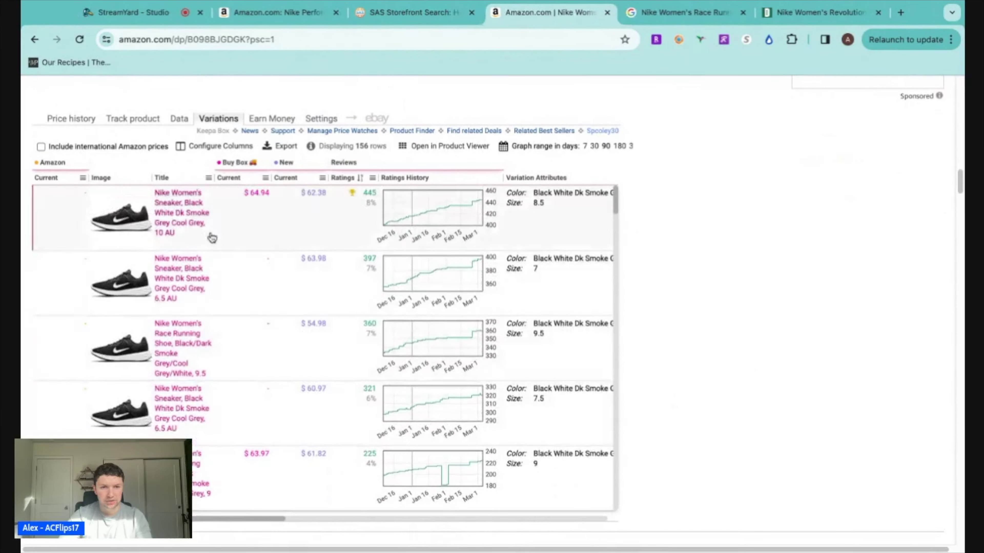
Step: Review SellerAmp's estimated sales, ranks, profit calculator and the FBA and FBM sellers' stock and offer prices
{"action": "scroll", "coordinate": [669, 340], "scroll_direction": "up", "scroll_amount": 15}
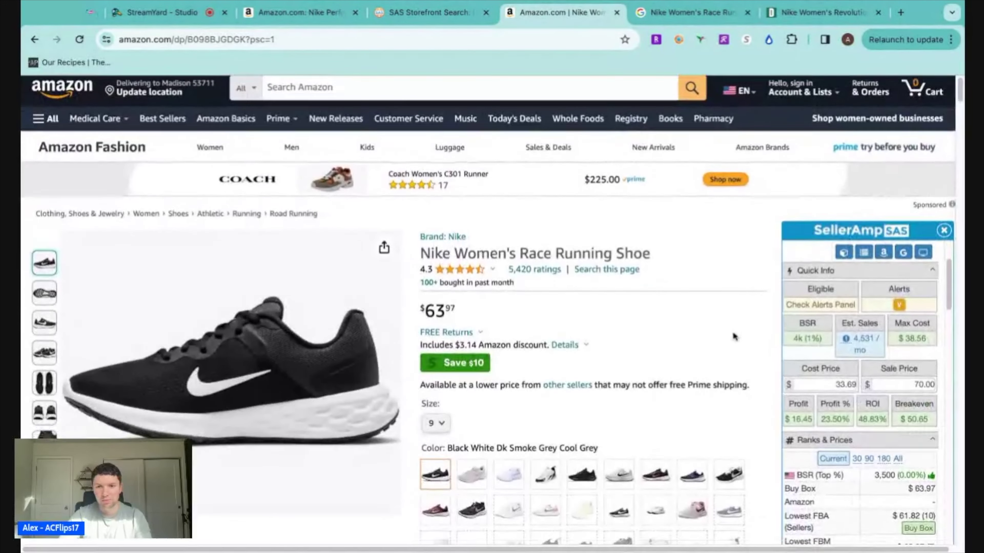
{"action": "scroll", "coordinate": [793, 333], "scroll_direction": "down", "scroll_amount": 1}
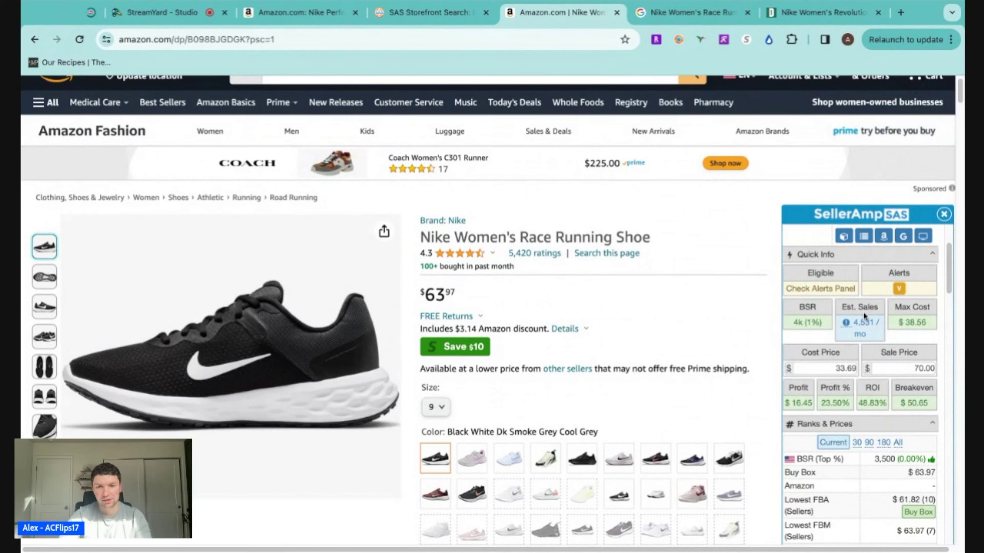
{"action": "scroll", "coordinate": [718, 296], "scroll_direction": "down", "scroll_amount": 1}
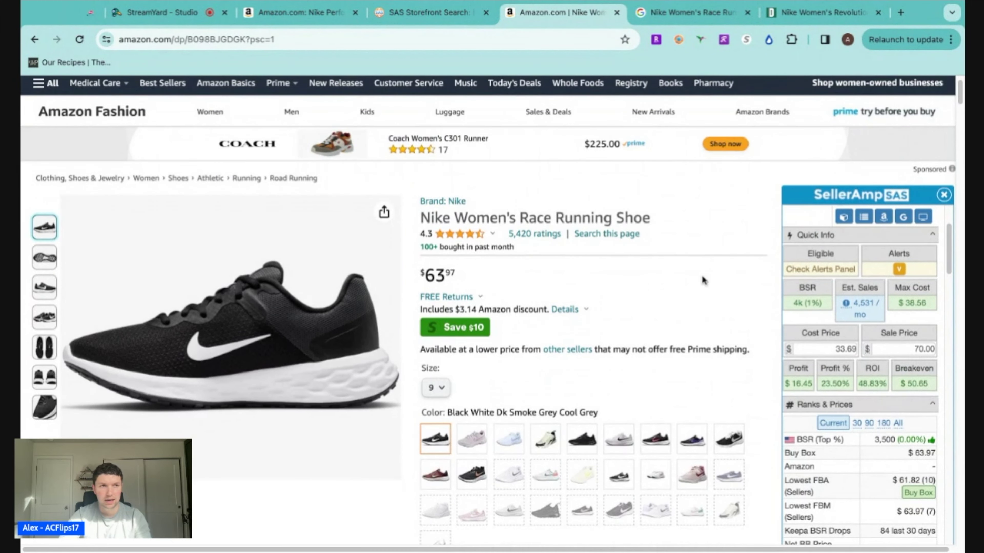
{"action": "scroll", "coordinate": [704, 280], "scroll_direction": "down", "scroll_amount": 1}
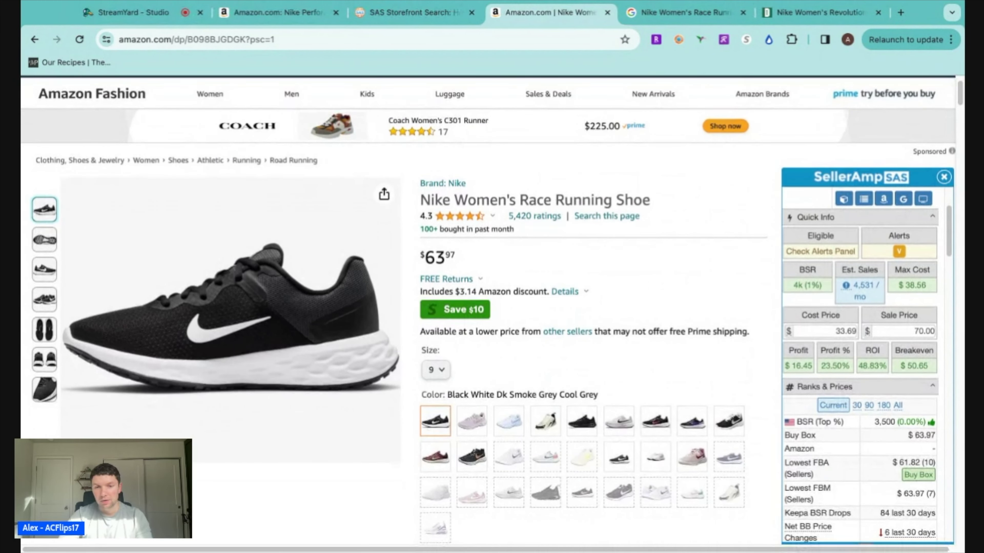
{"action": "scroll", "coordinate": [810, 365], "scroll_direction": "down", "scroll_amount": 15}
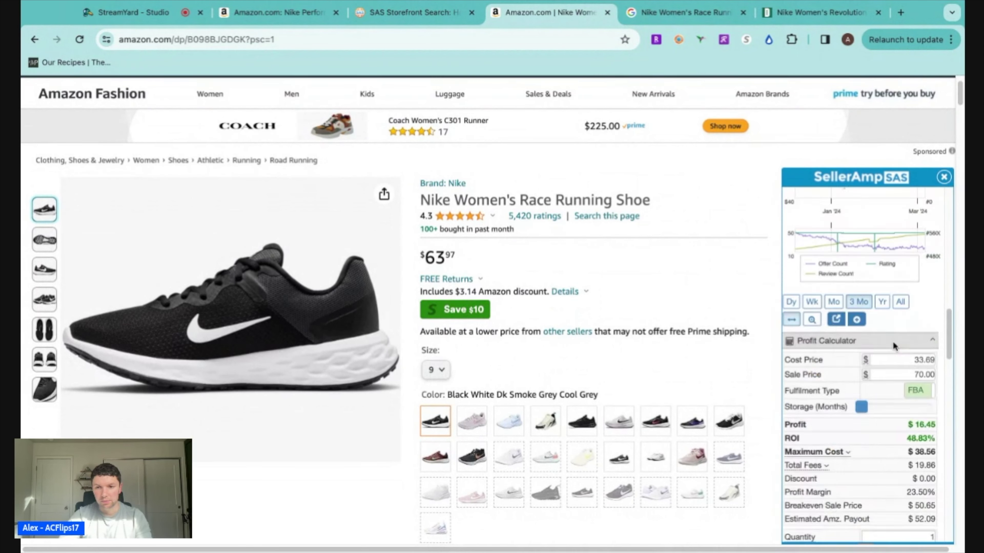
{"action": "scroll", "coordinate": [891, 458], "scroll_direction": "down", "scroll_amount": 3}
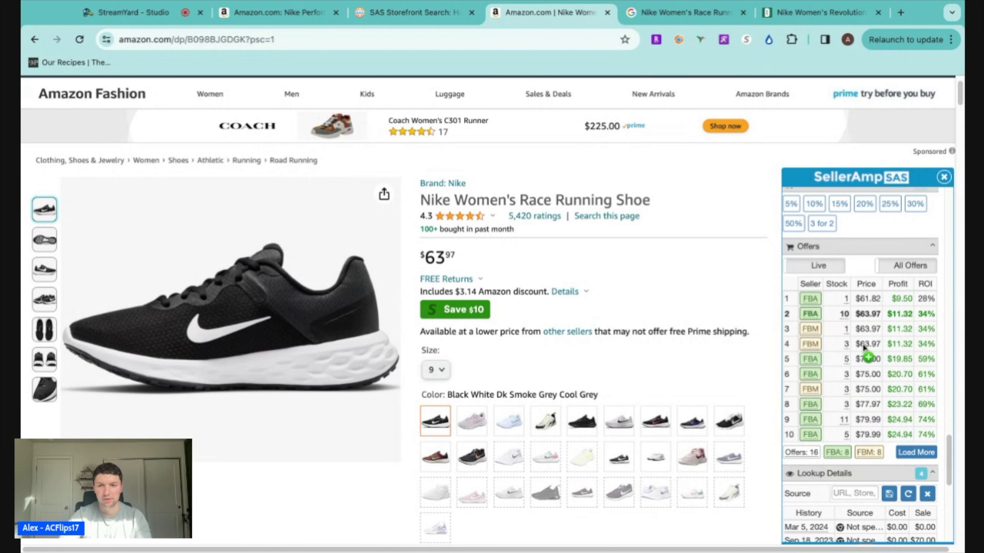
{"action": "scroll", "coordinate": [859, 366], "scroll_direction": "up", "scroll_amount": 10}
{"action": "scroll", "coordinate": [851, 365], "scroll_direction": "up", "scroll_amount": 8}
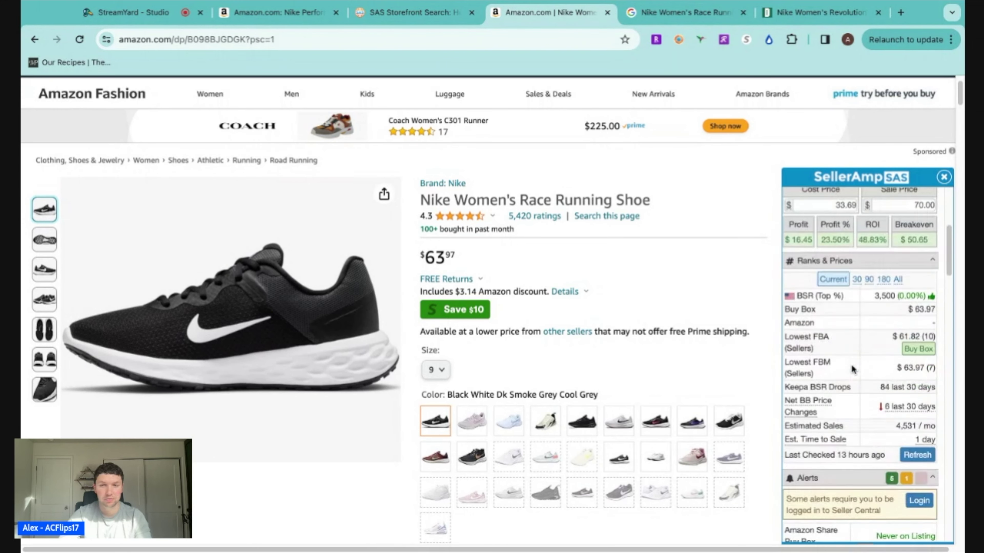
{"action": "scroll", "coordinate": [851, 365], "scroll_direction": "down", "scroll_amount": 1}
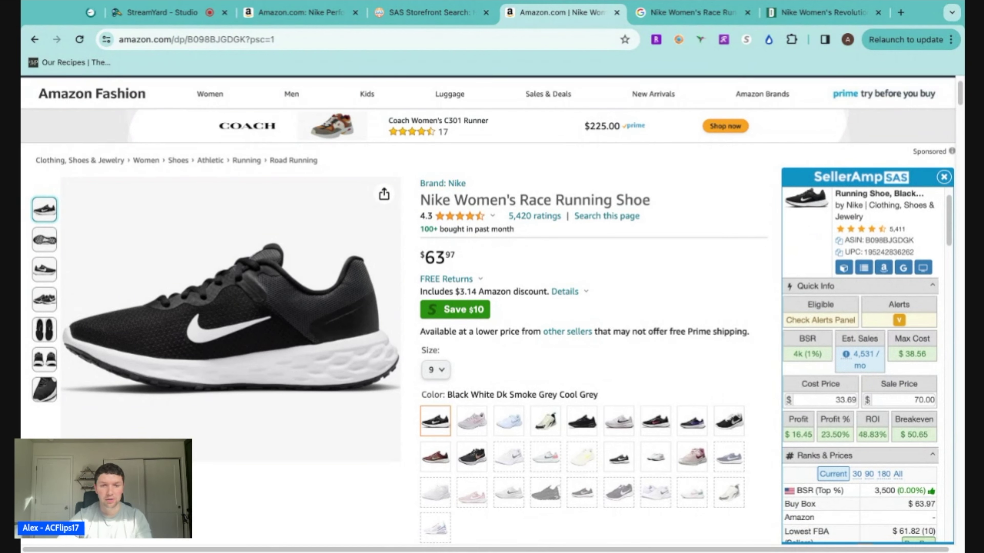
{"action": "left_click", "coordinate": [418, 285]}
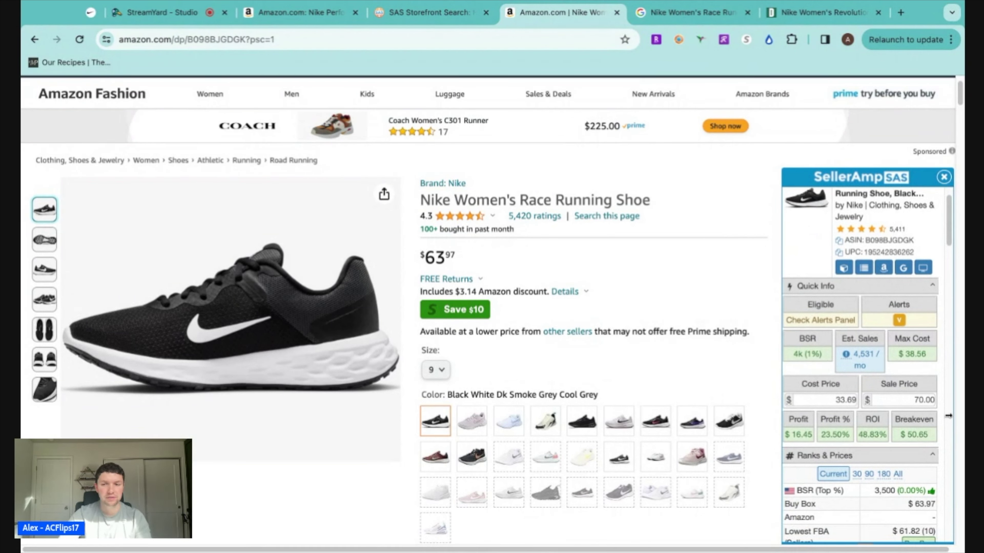
Step: Set the SellerAmp sale price to $66.99 for the size 9 black and white shoe
{"action": "scroll", "coordinate": [875, 395], "scroll_direction": "down", "scroll_amount": 10}
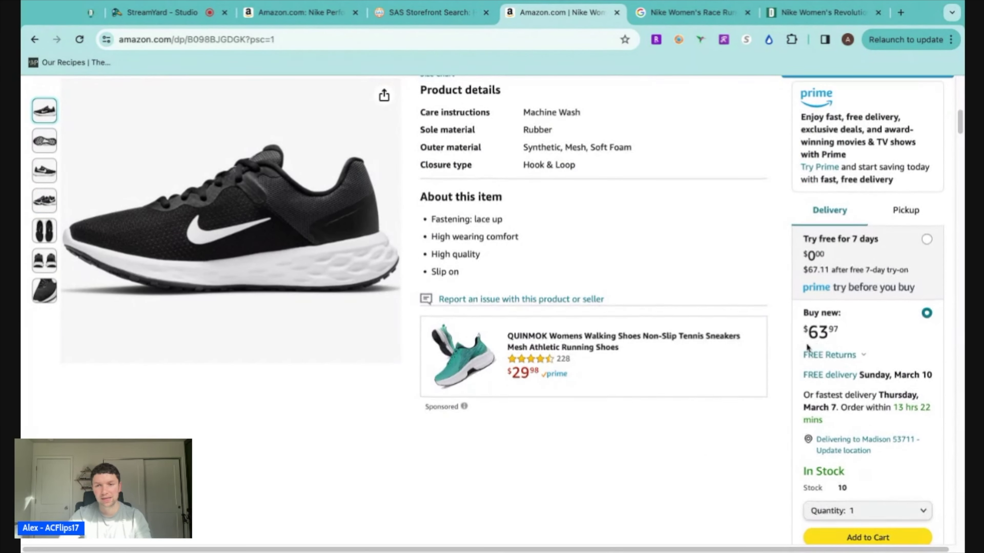
{"action": "scroll", "coordinate": [822, 349], "scroll_direction": "up", "scroll_amount": 8}
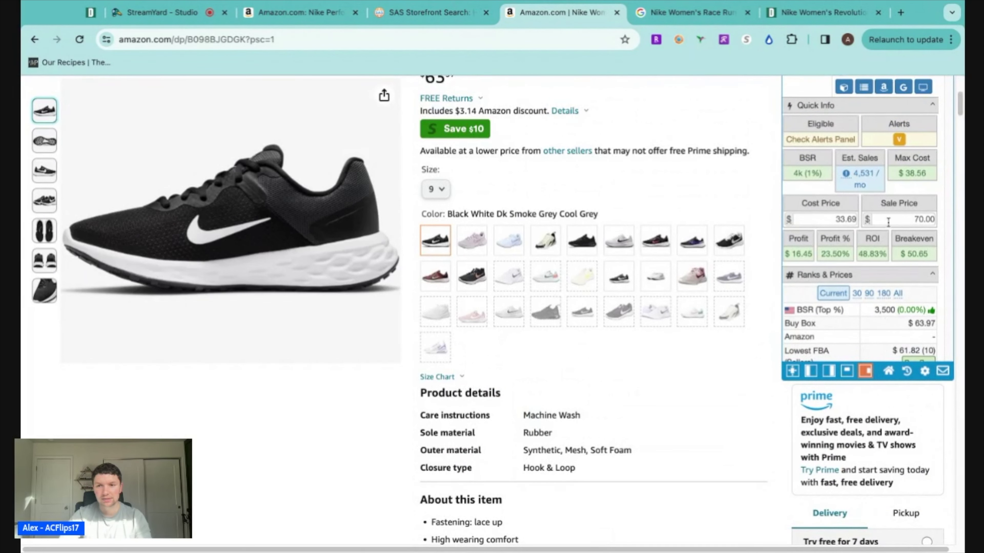
{"action": "double_click", "coordinate": [896, 219]}
{"action": "type", "text": "66.99"}
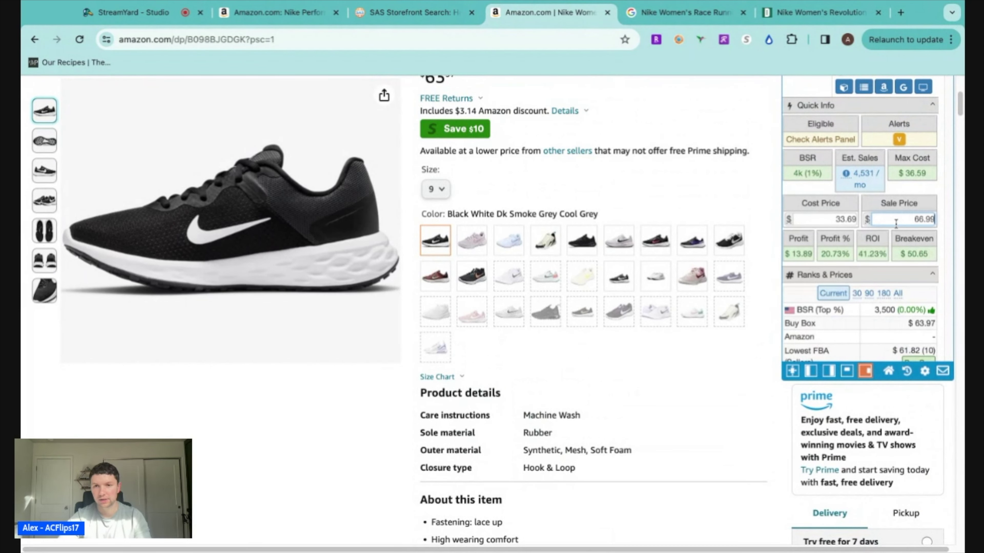
{"action": "left_click", "coordinate": [723, 184]}
Step: Set the quantity in SellerAmp's profit calculator to 20 to work out the total cost, sale and profit
{"action": "scroll", "coordinate": [634, 198], "scroll_direction": "down", "scroll_amount": 10}
{"action": "scroll", "coordinate": [634, 197], "scroll_direction": "down", "scroll_amount": 15}
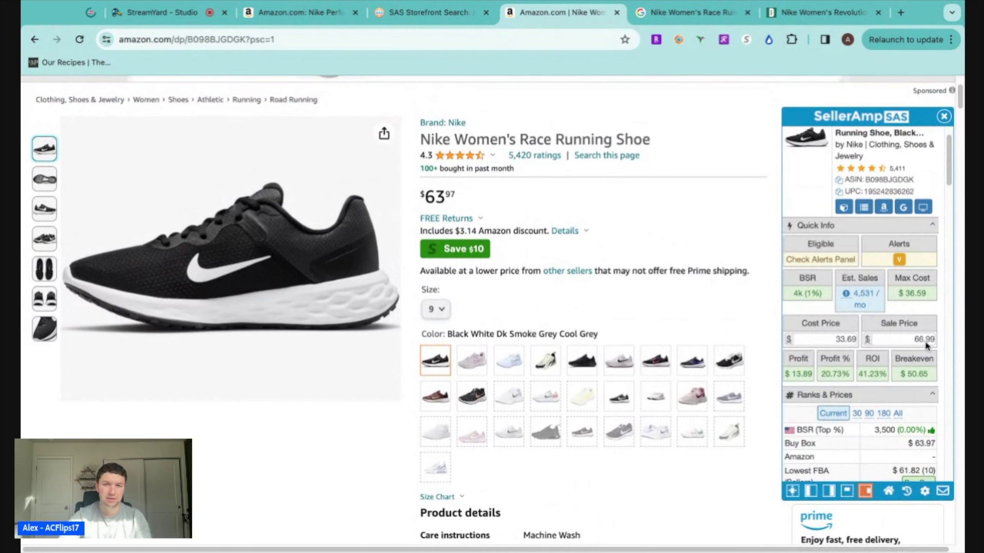
{"action": "scroll", "coordinate": [854, 299], "scroll_direction": "down", "scroll_amount": 10}
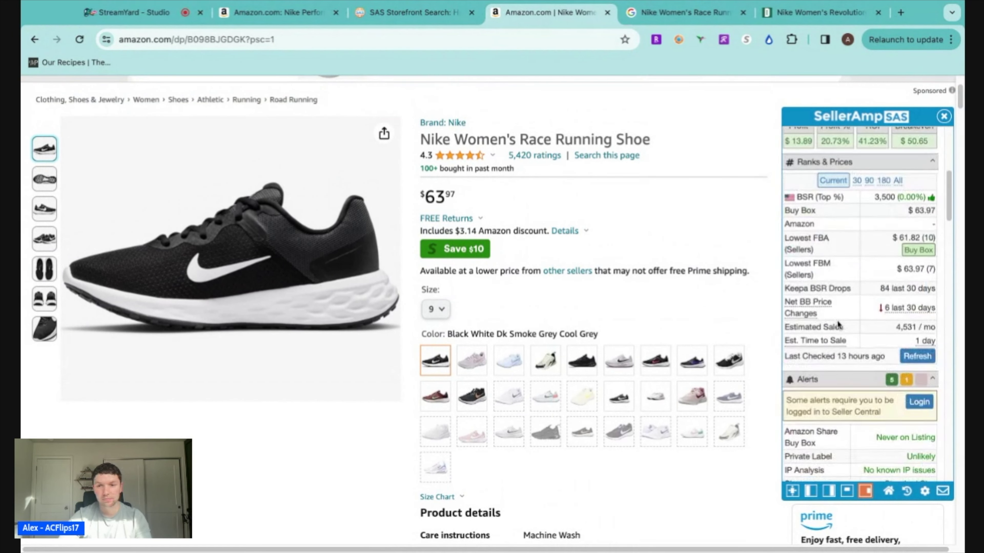
{"action": "scroll", "coordinate": [853, 335], "scroll_direction": "down", "scroll_amount": 1}
{"action": "left_click", "coordinate": [892, 351]}
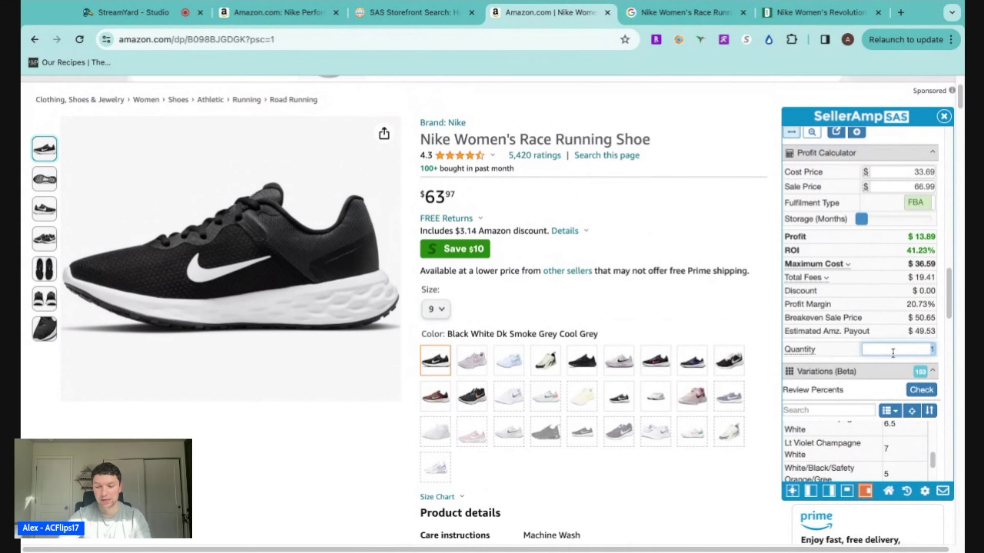
{"action": "type", "text": "20"}
{"action": "left_click", "coordinate": [742, 303]}
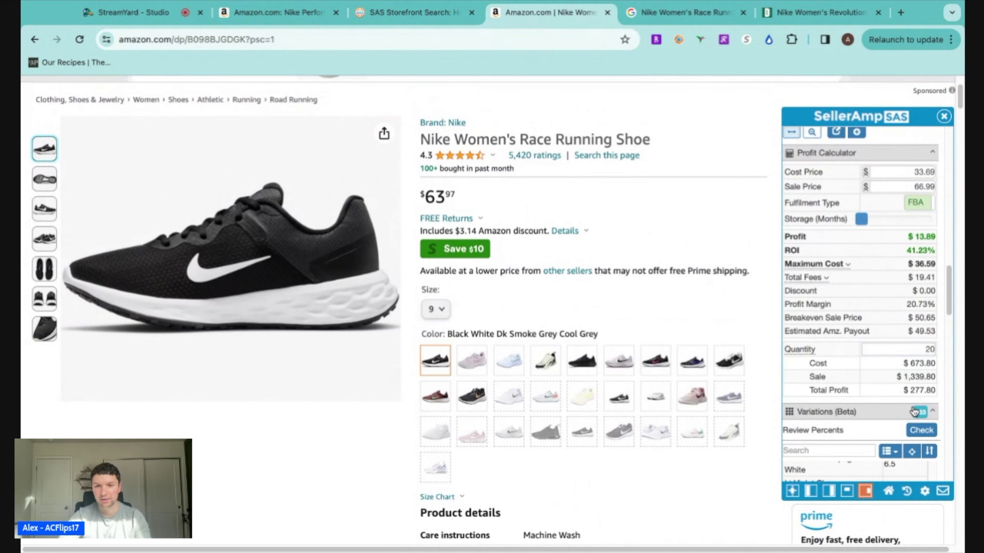